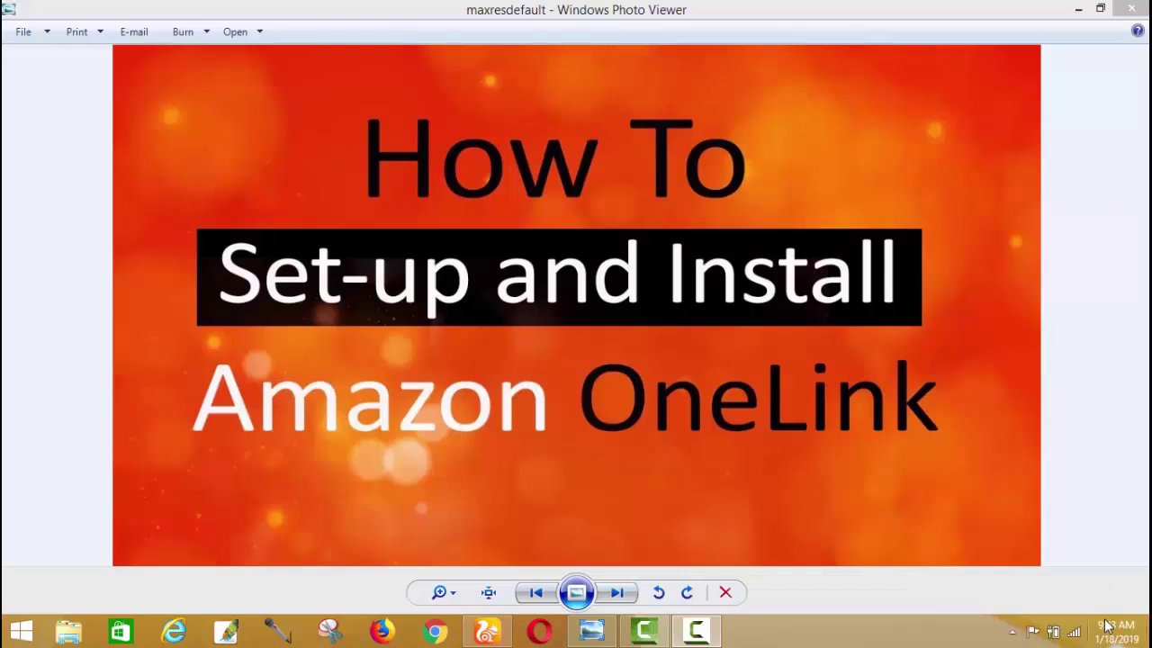
click(493, 632)
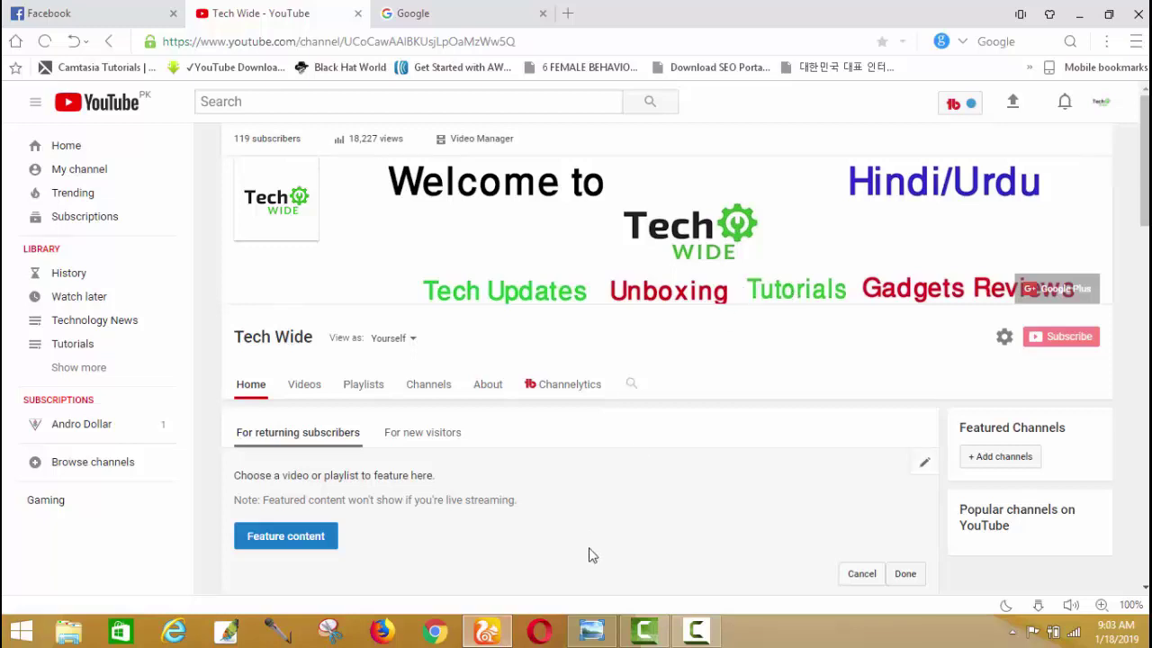
mouse_move(644, 632)
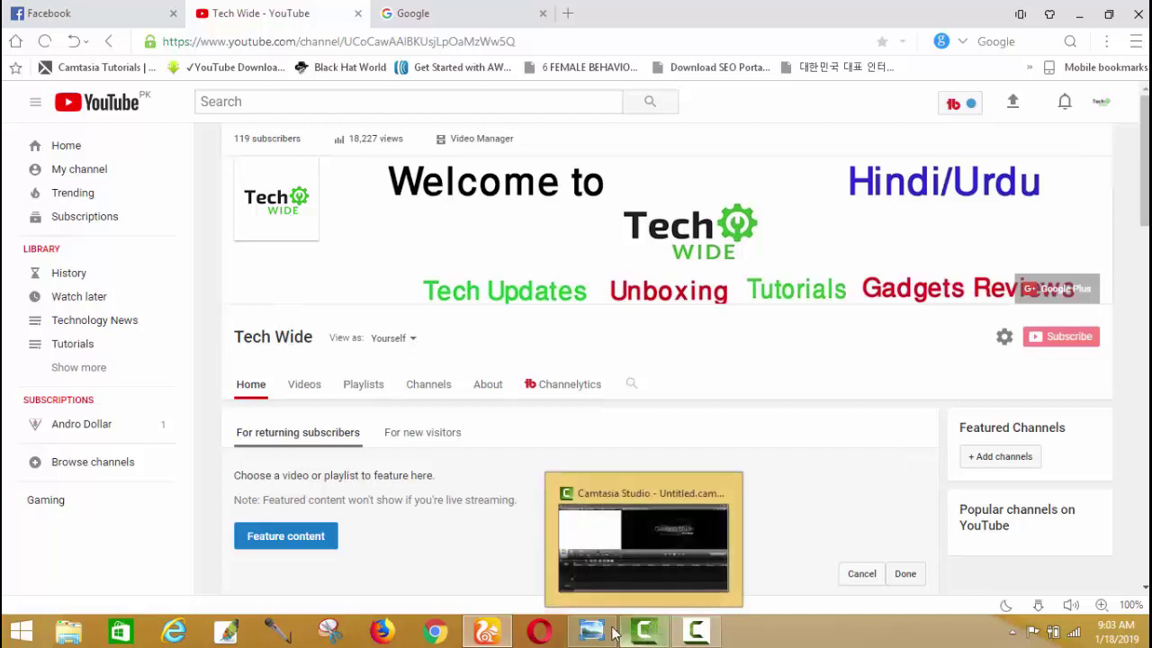
click(509, 628)
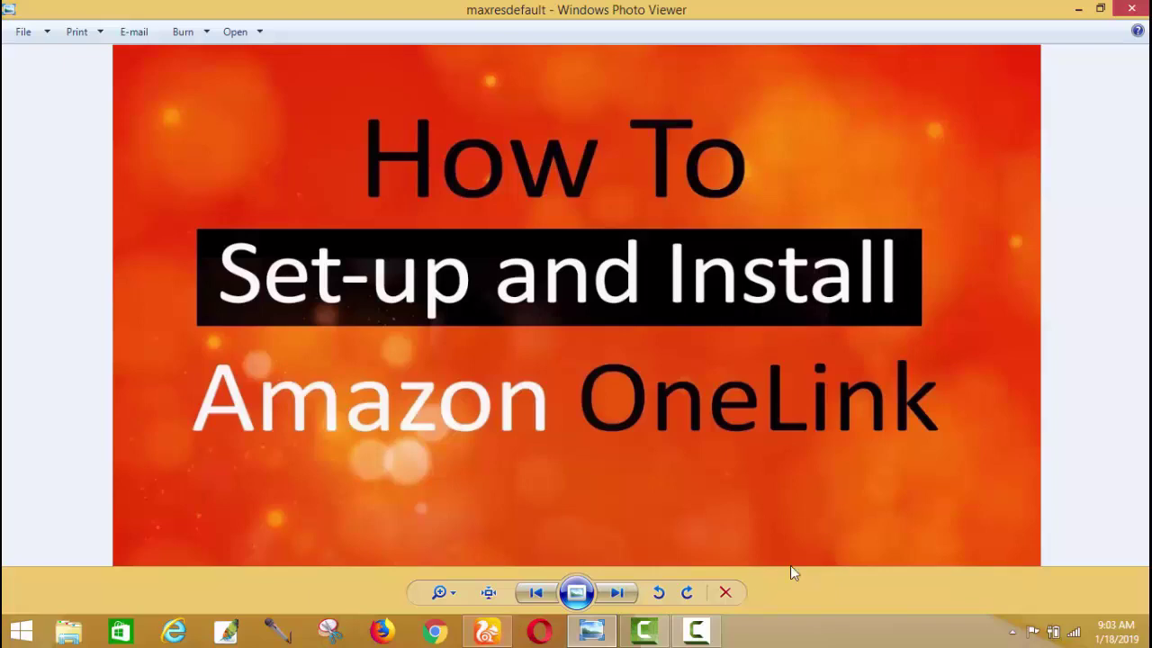
click(1077, 8)
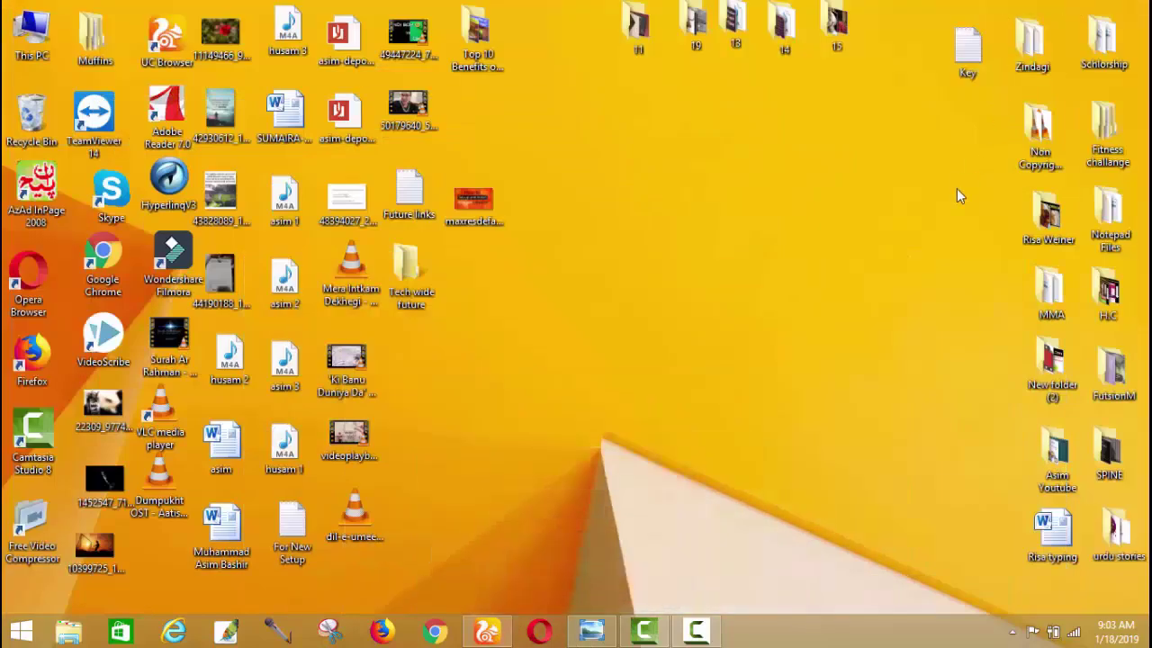
- Switch to UC Browser and search Google for "amazon affiliate account"
click(487, 629)
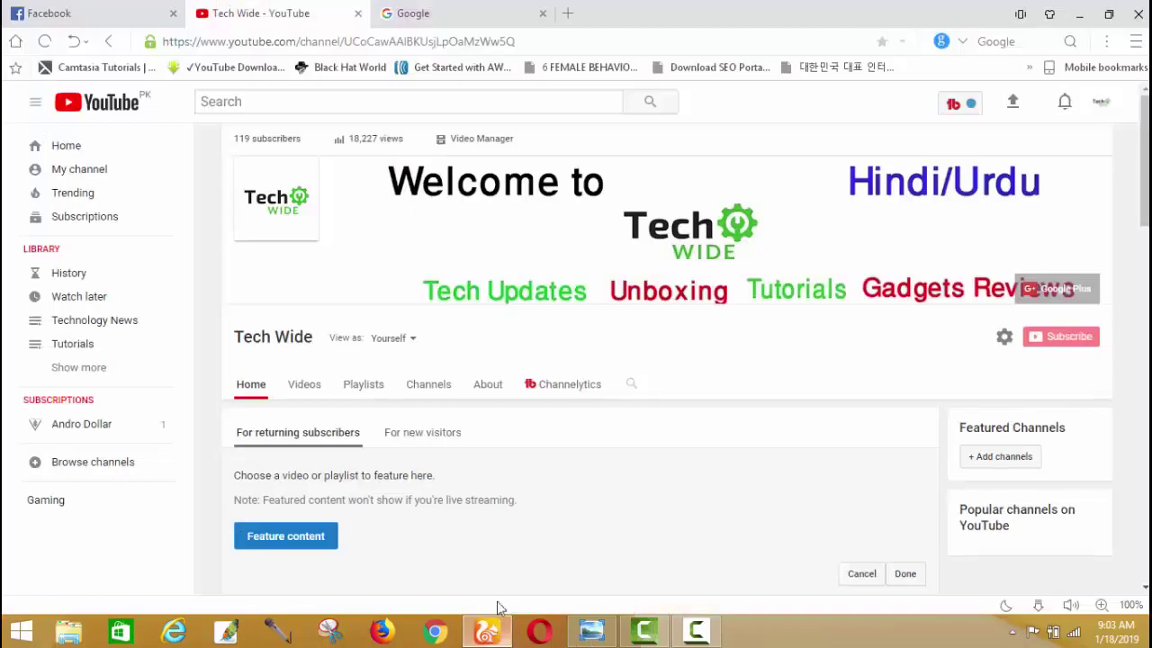
click(437, 9)
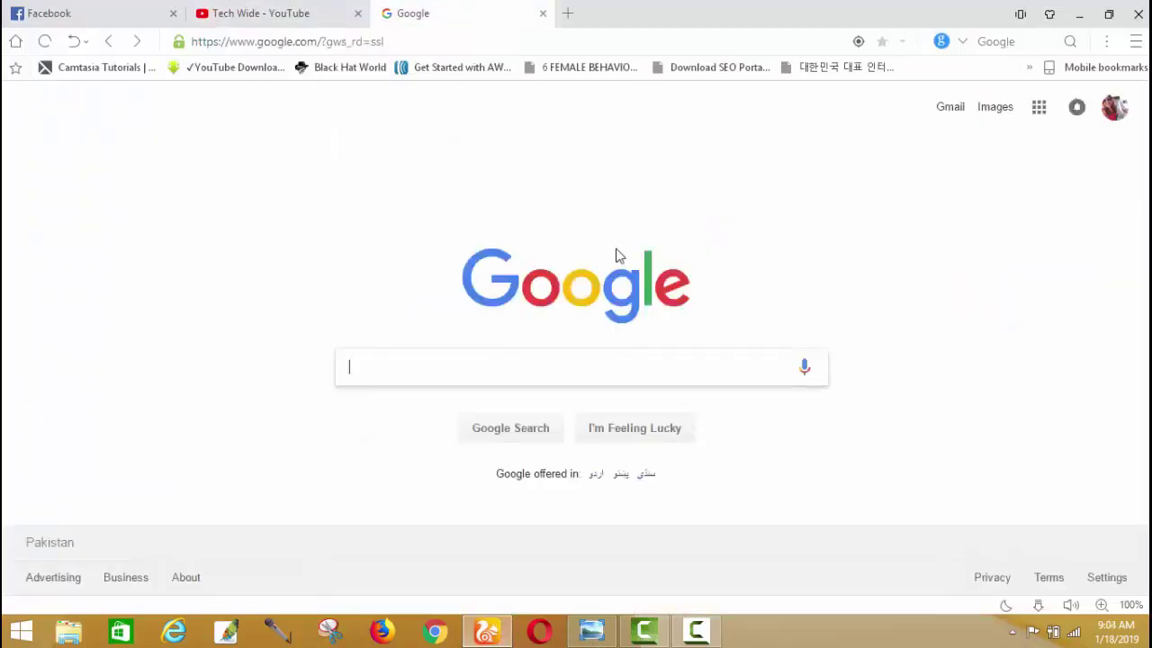
click(621, 358)
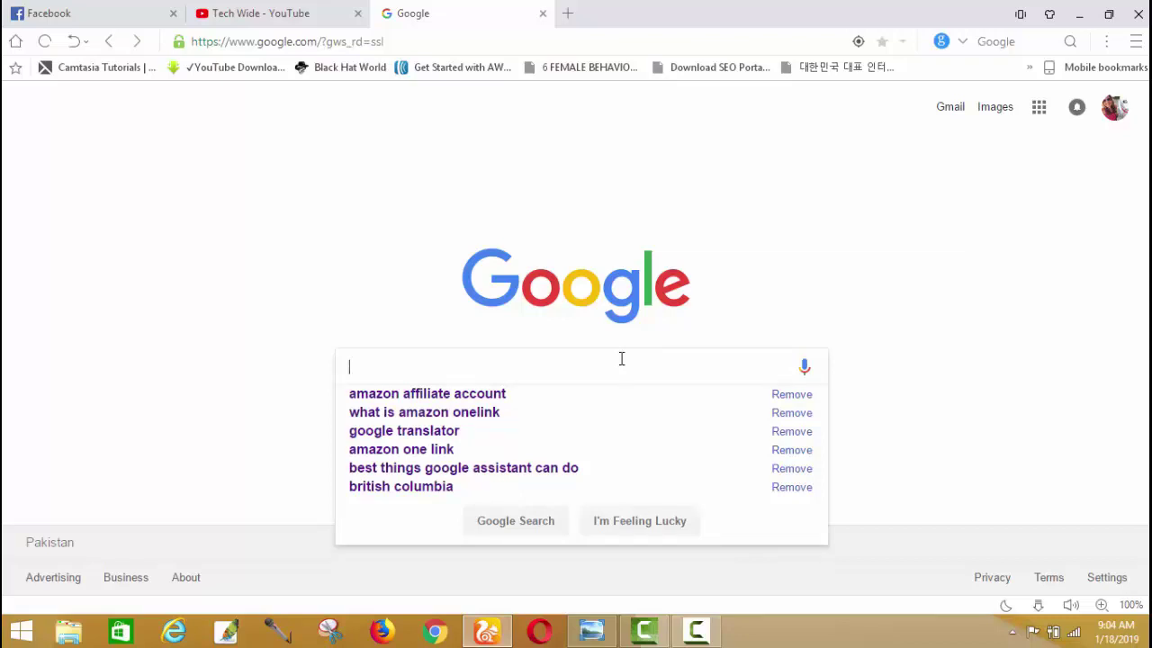
key(Down)
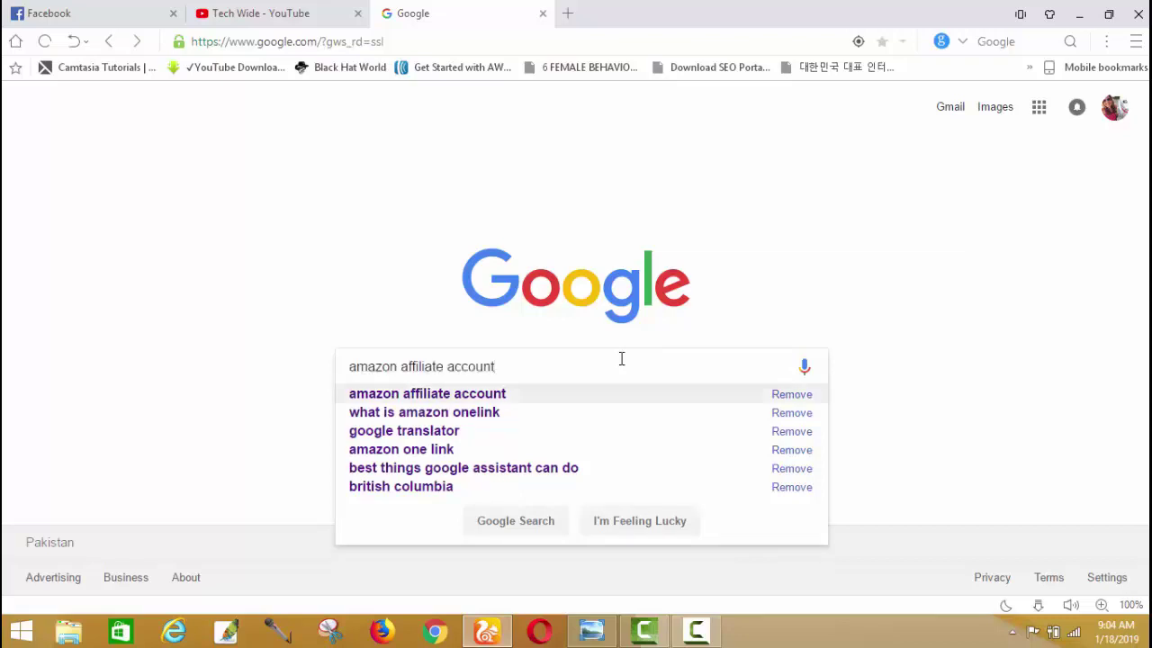
key(Return)
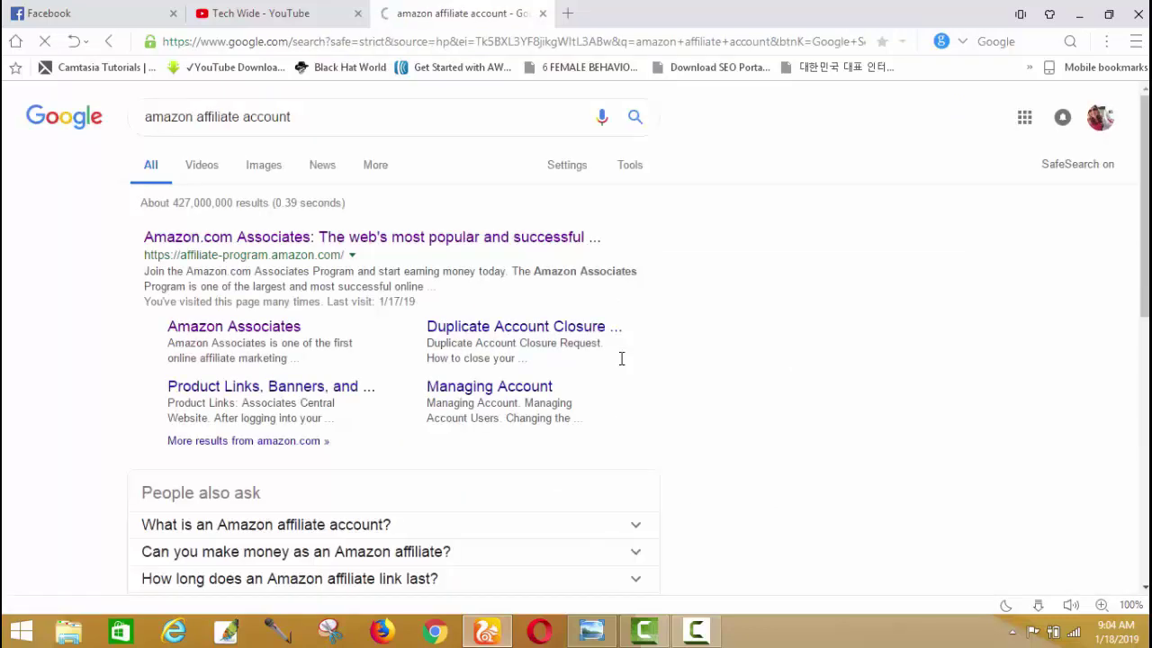
- Open the main Amazon.com Associates site from the search results
click(495, 239)
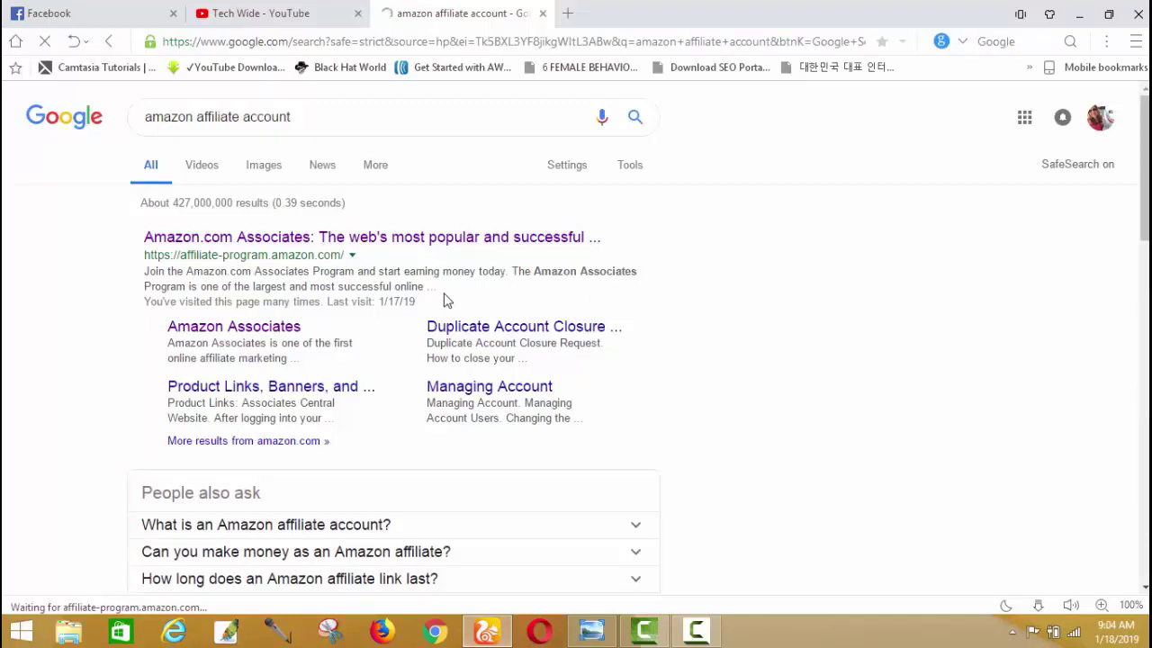
click(700, 631)
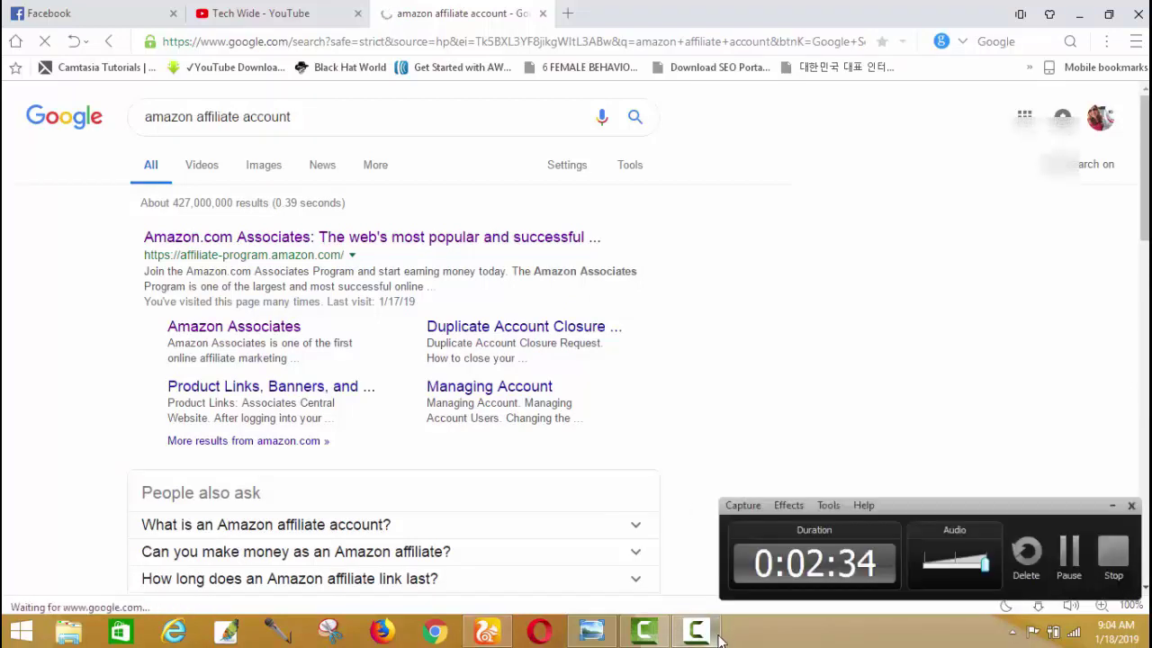
click(718, 637)
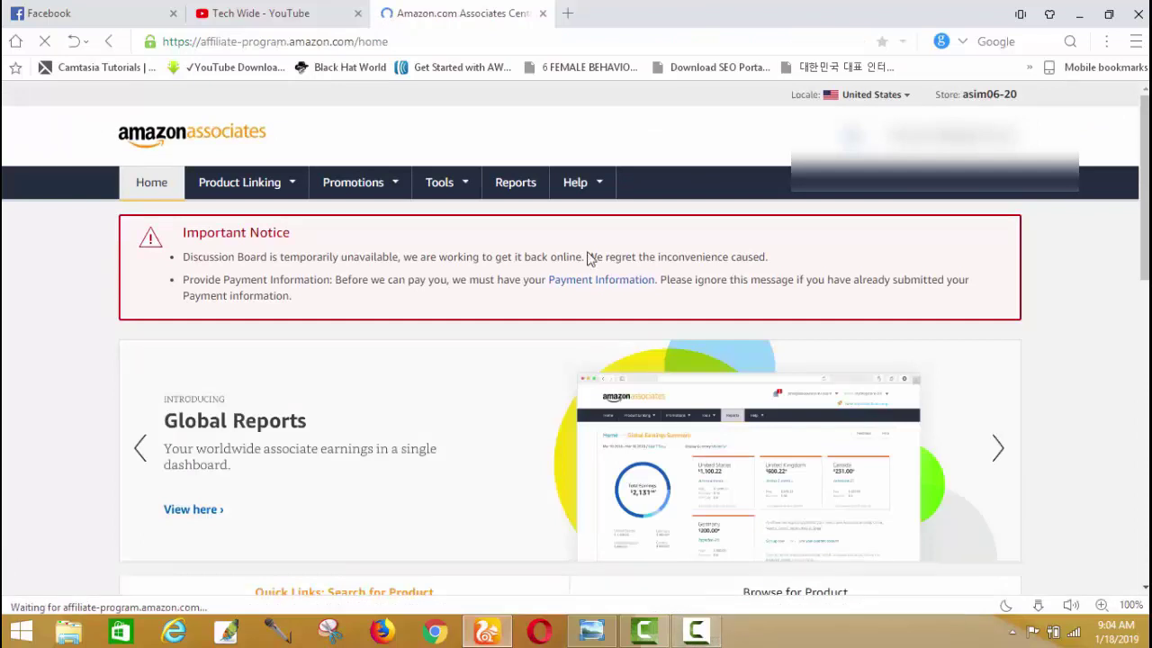
- Open the OneLink tool page in Amazon Associates with the United States locale
click(870, 95)
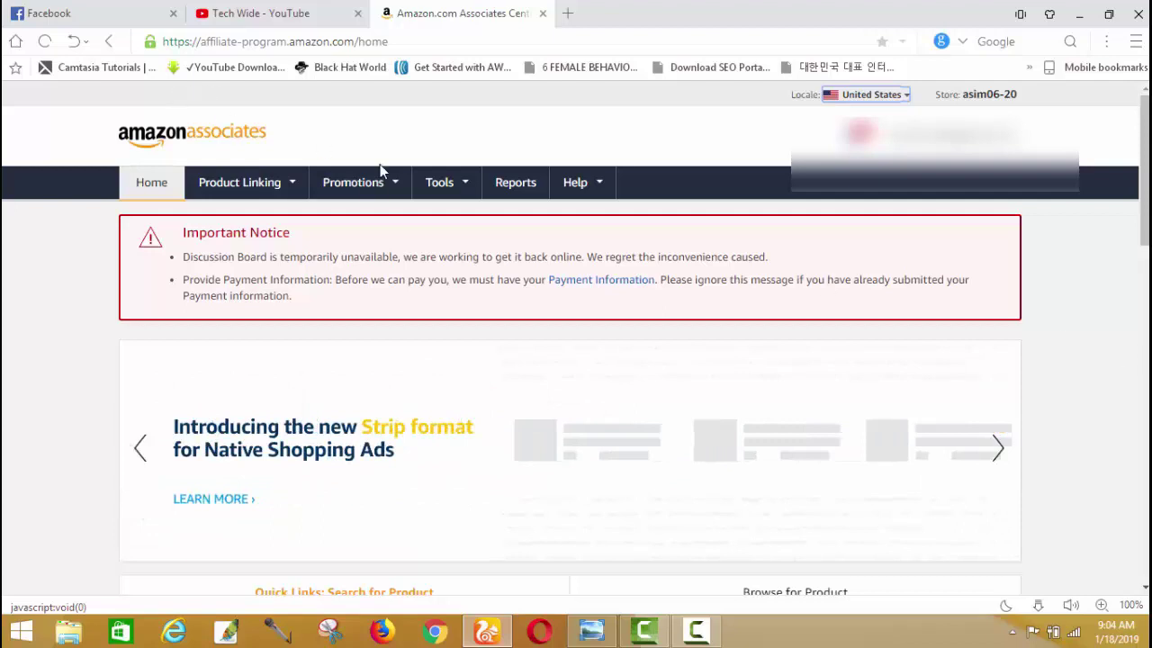
mouse_move(469, 191)
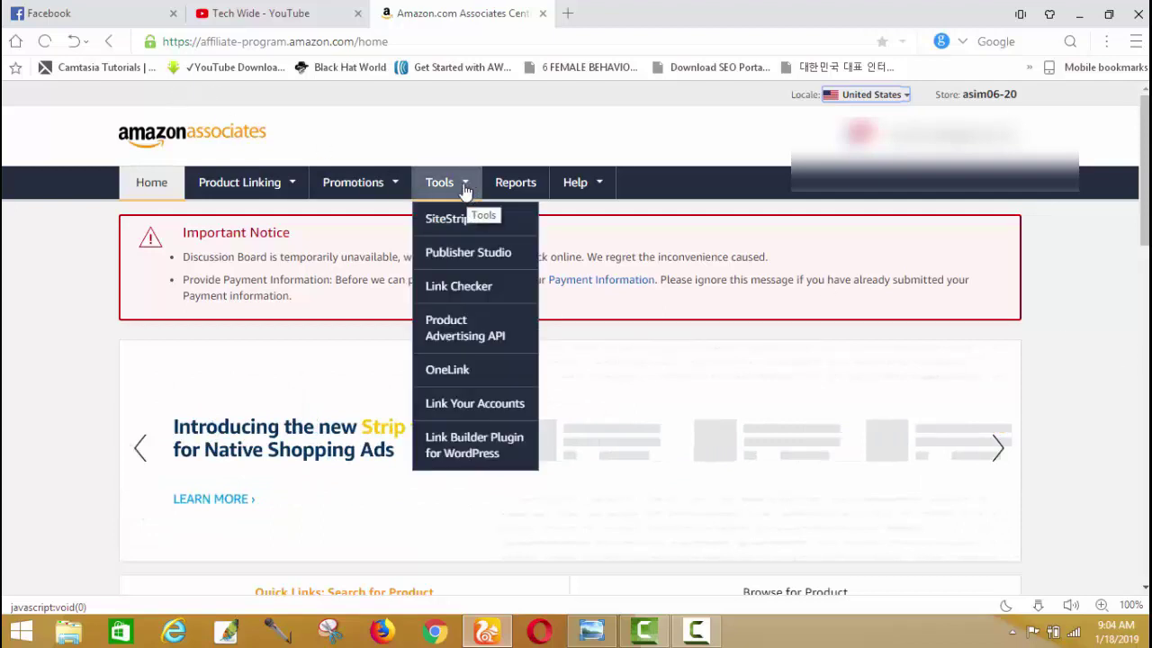
mouse_move(417, 187)
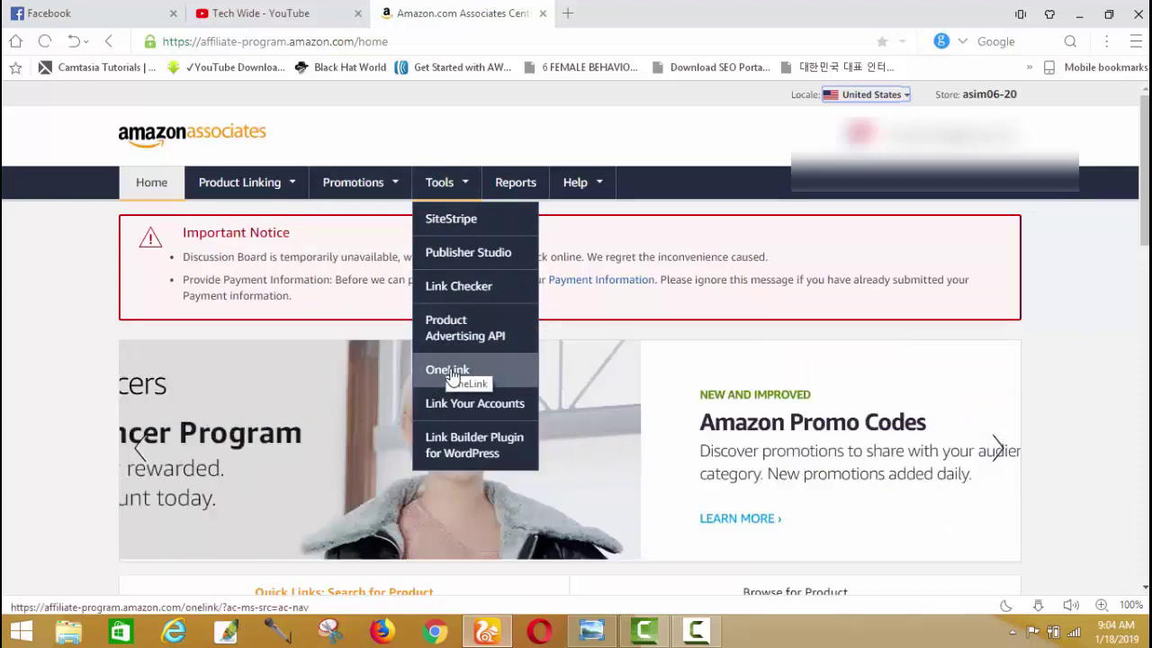
click(452, 374)
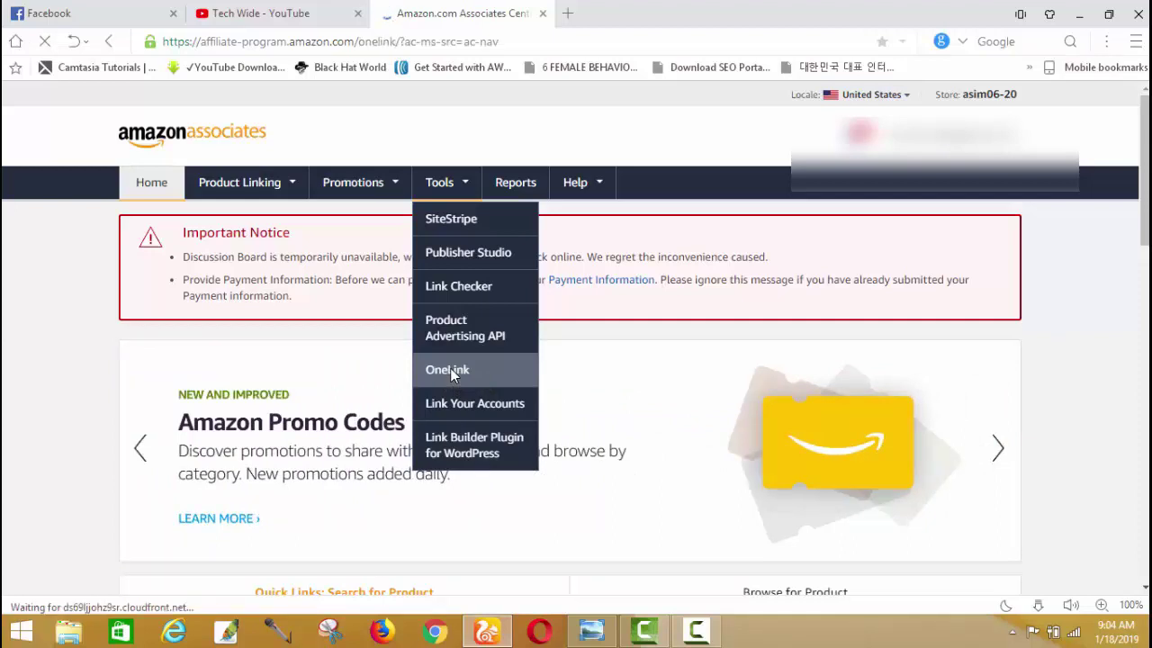
- Examine the OneLink page's supported countries, three Getting started stages and Additional settings
scroll(554, 365, down, 2)
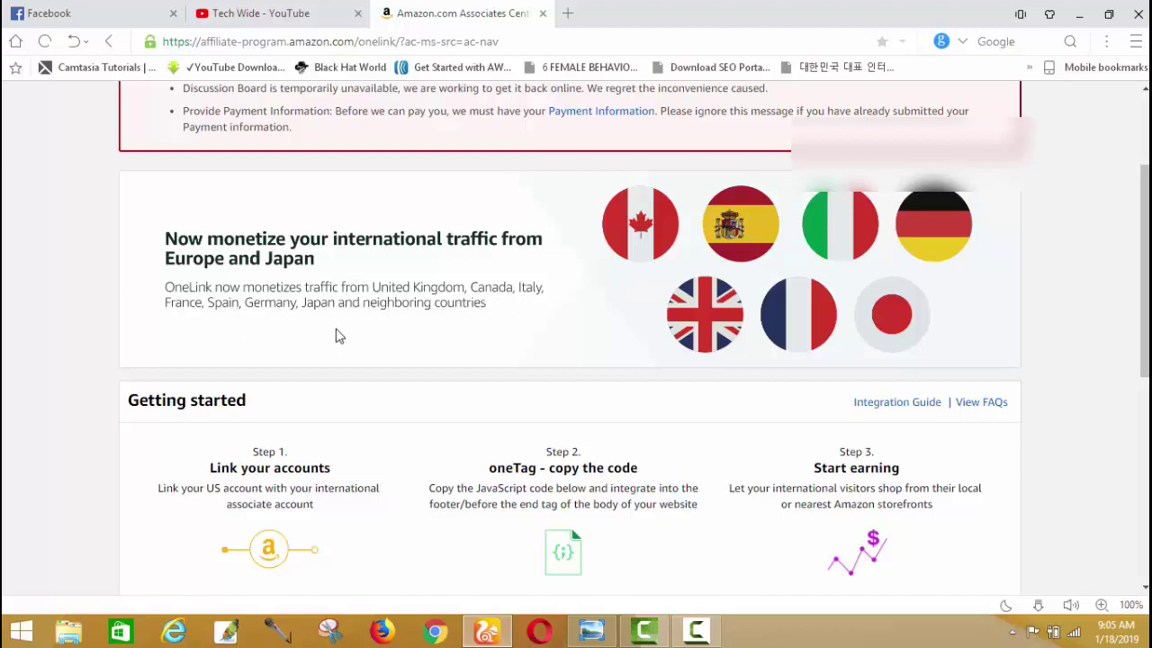
scroll(516, 338, down, 1)
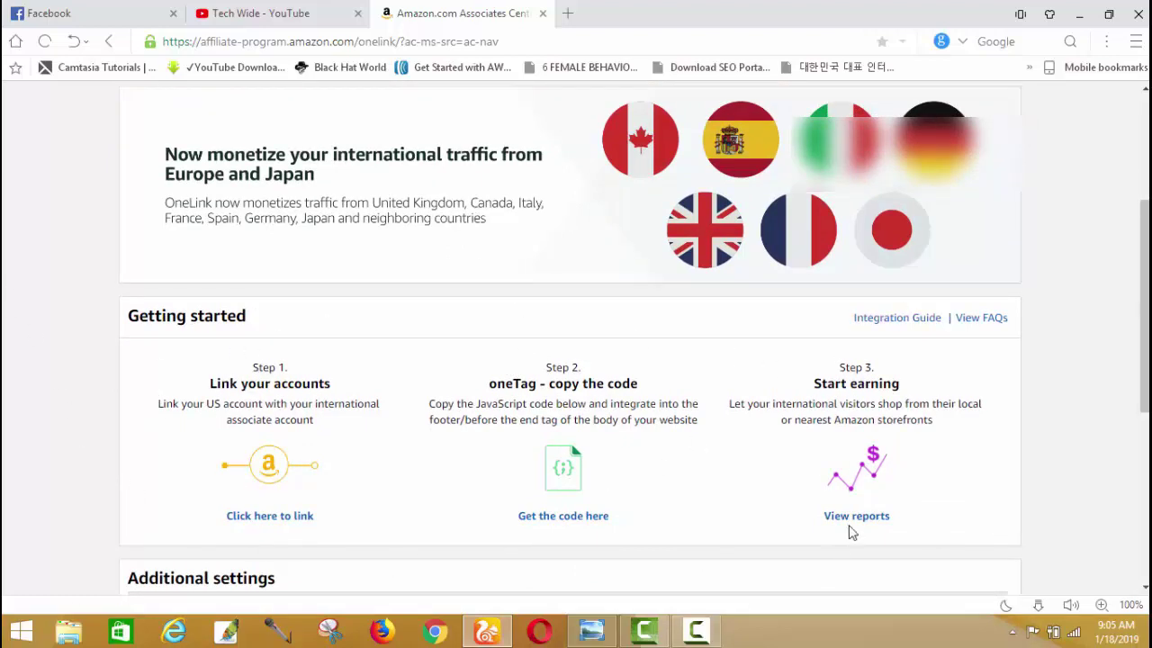
scroll(376, 502, down, 1)
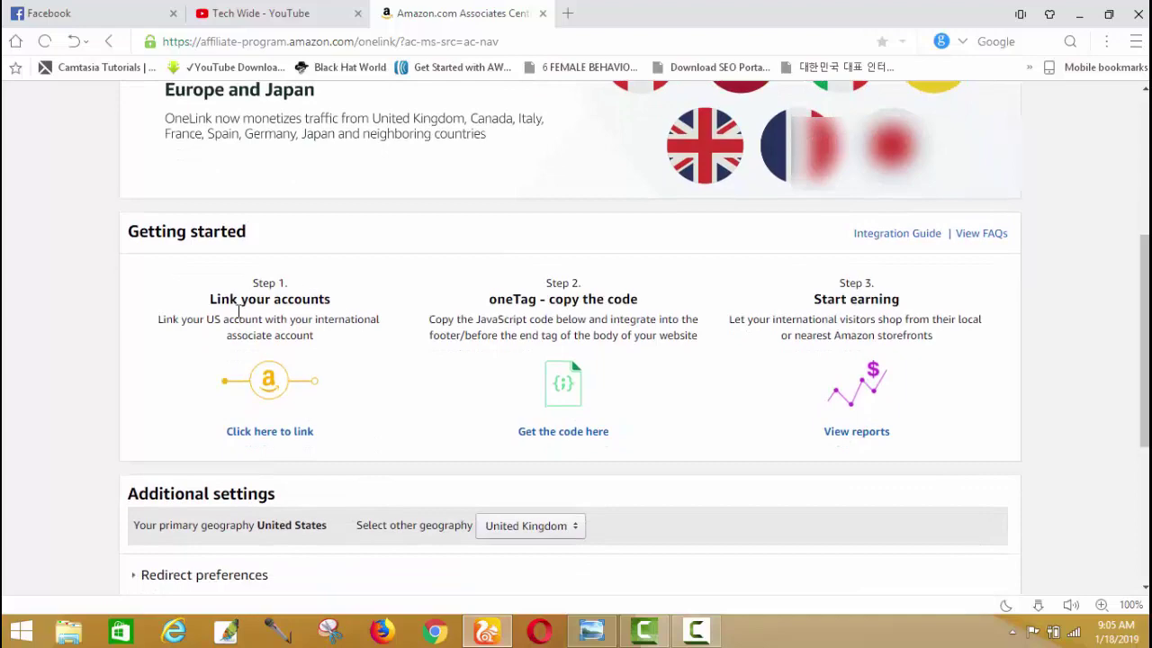
scroll(286, 335, down, 3)
scroll(293, 340, up, 2)
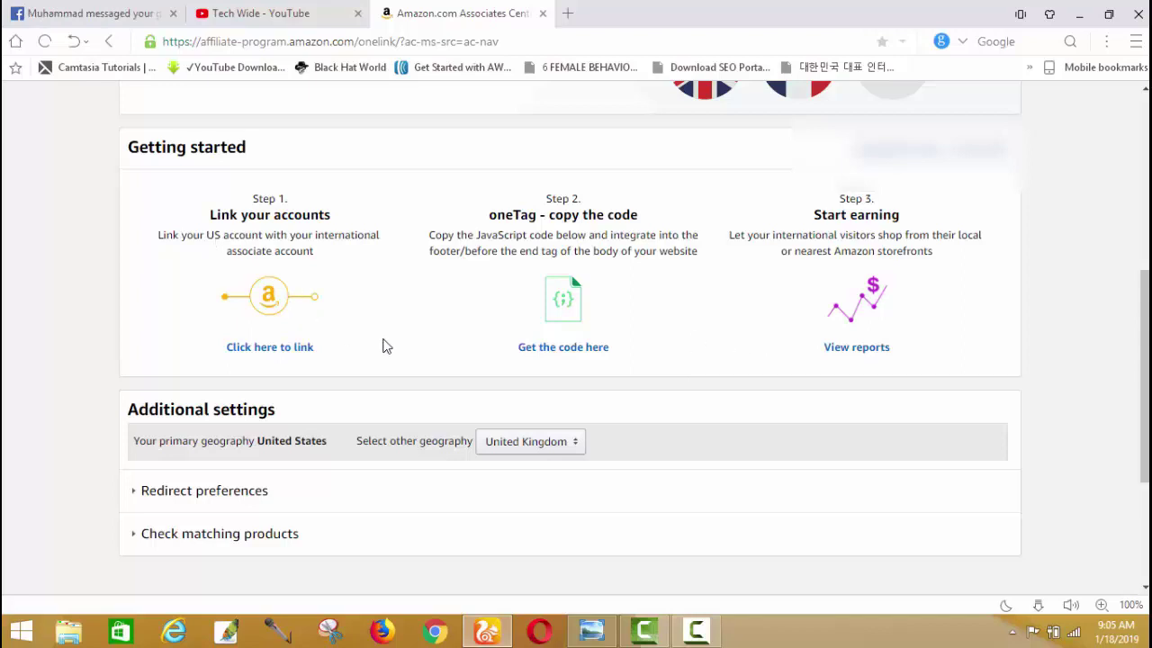
scroll(384, 346, down, 1)
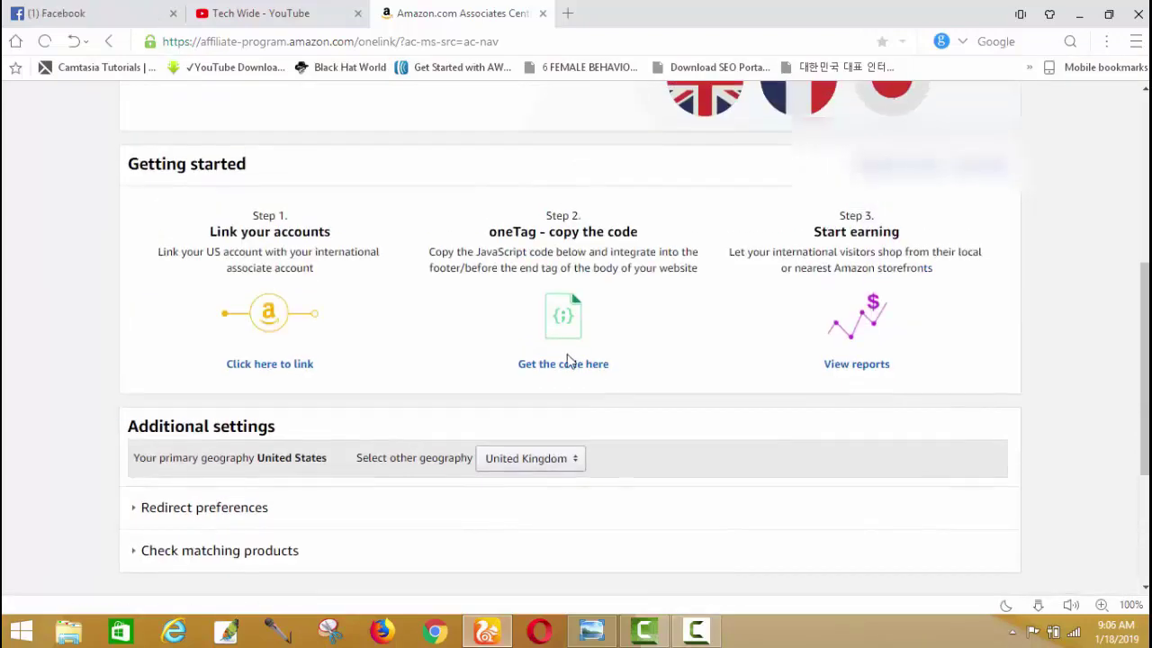
scroll(401, 304, up, 2)
scroll(441, 266, down, 1)
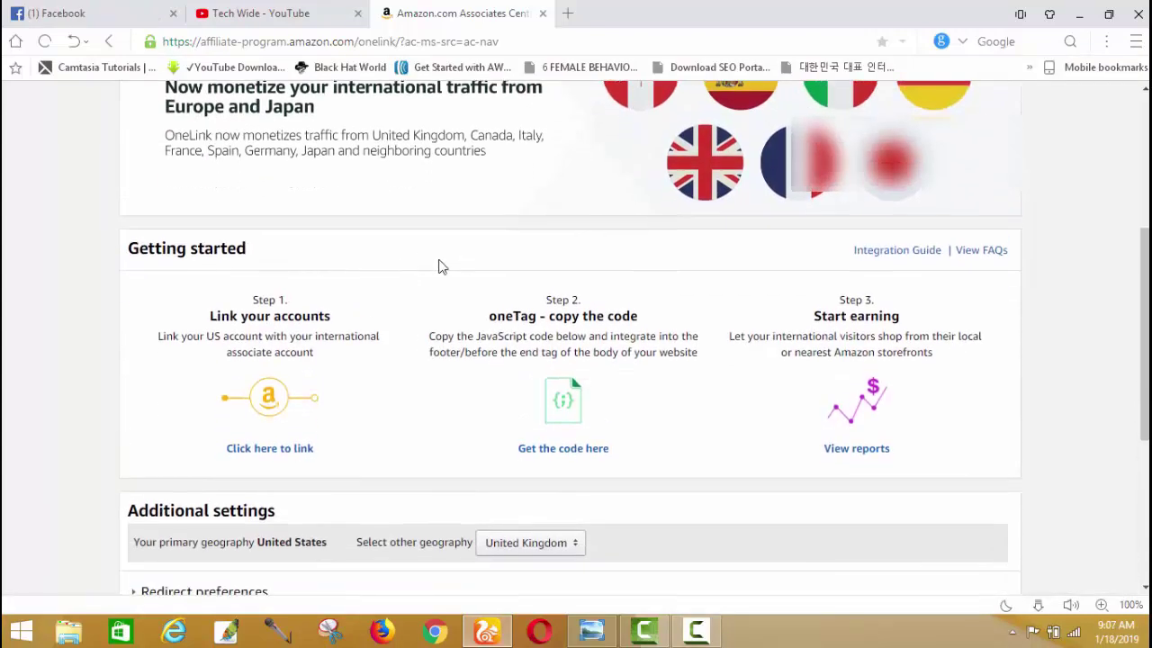
- Open the Link Your Accounts page from Getting started and select United Kingdom as the geography to link
click(281, 459)
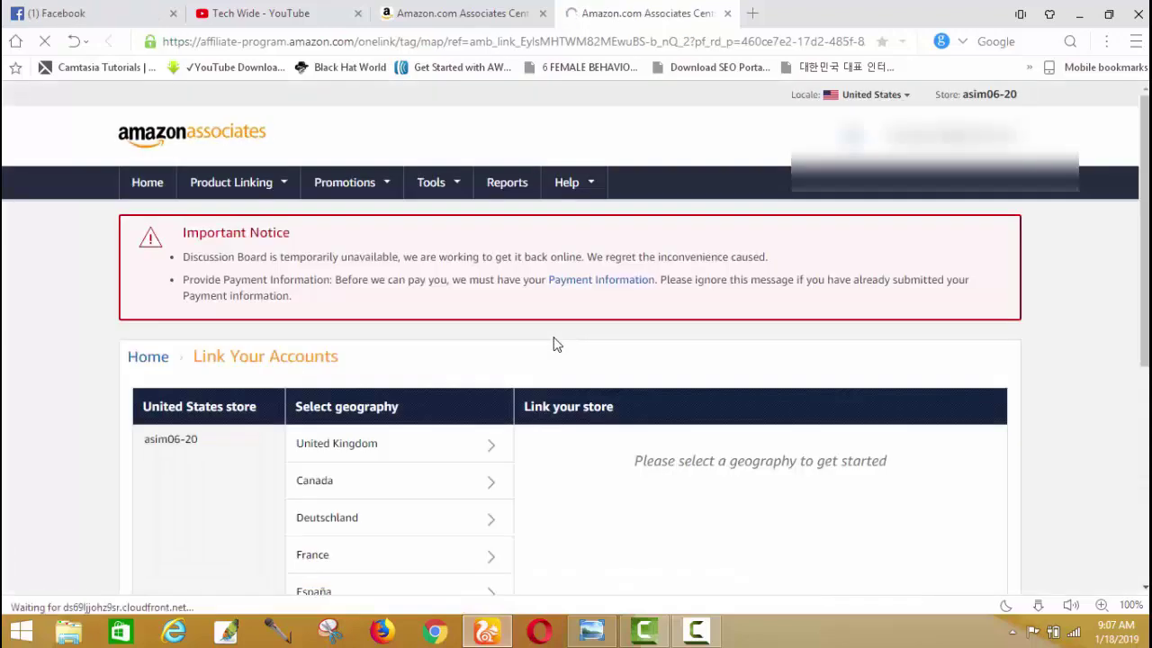
scroll(560, 342, down, 2)
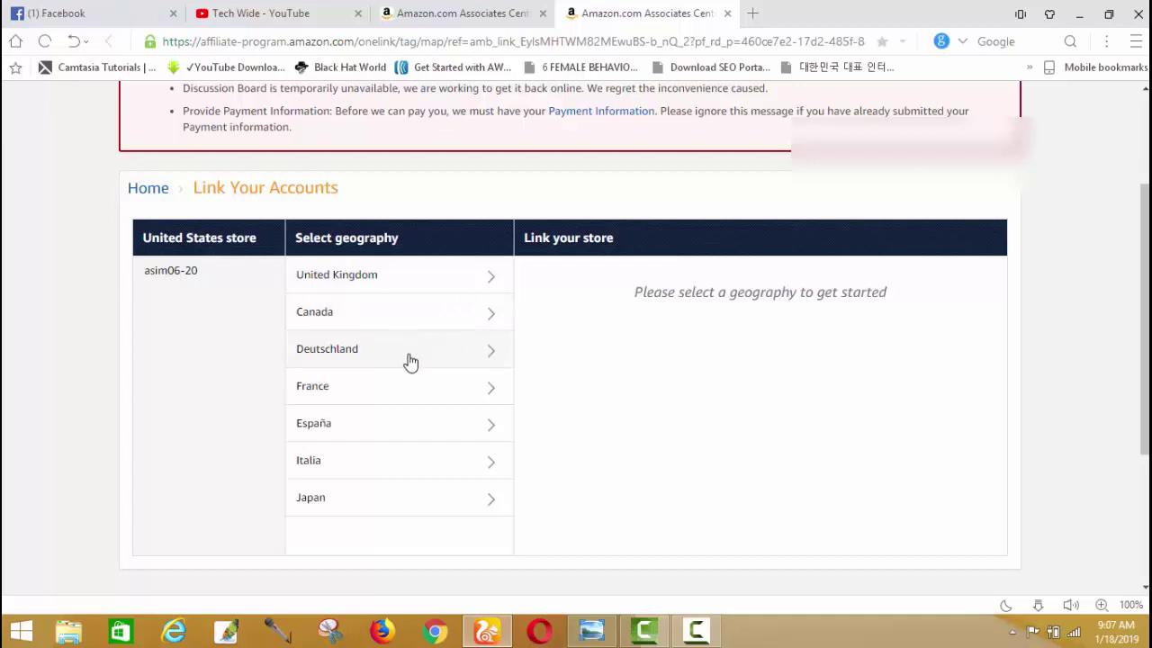
click(508, 279)
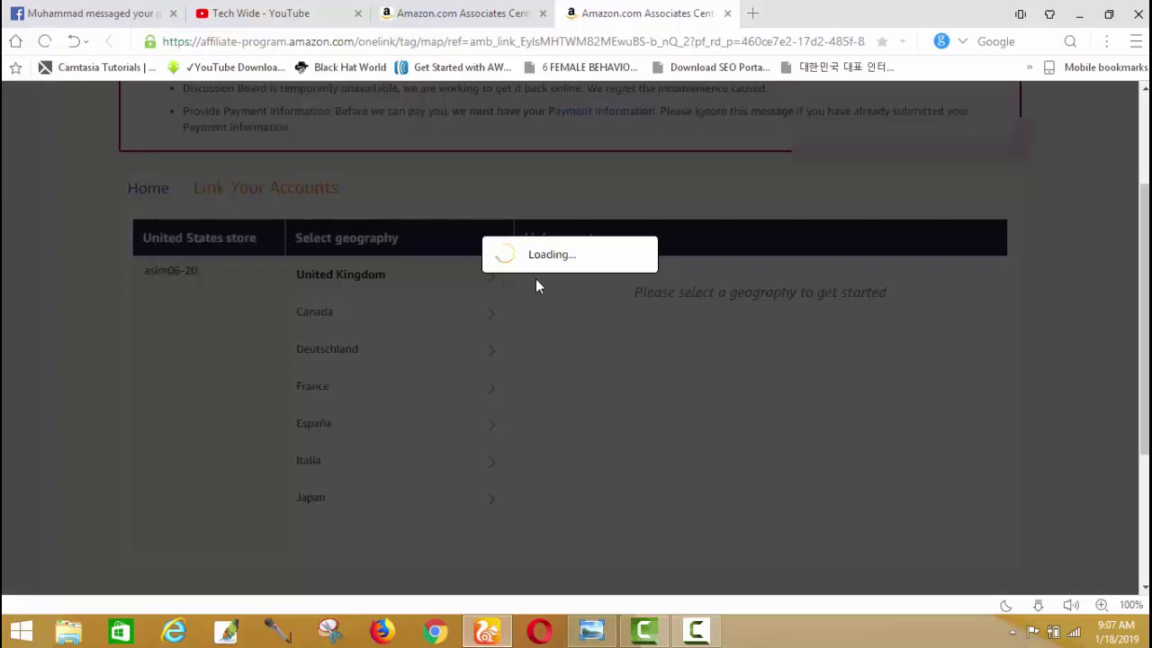
scroll(630, 310, down, 1)
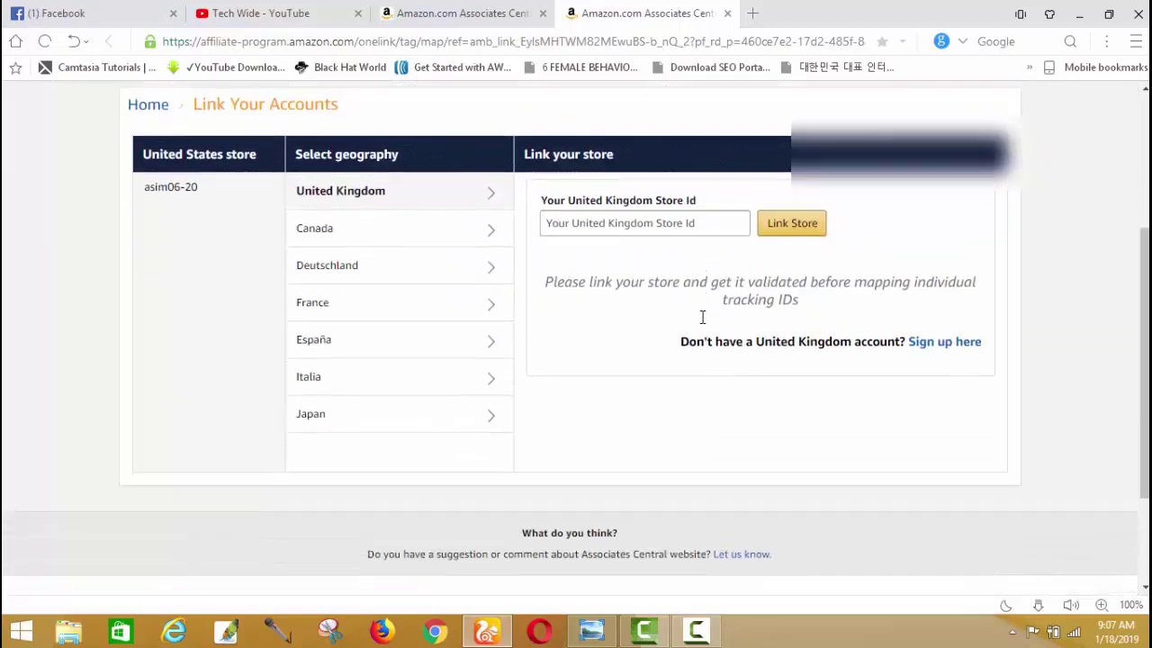
click(632, 230)
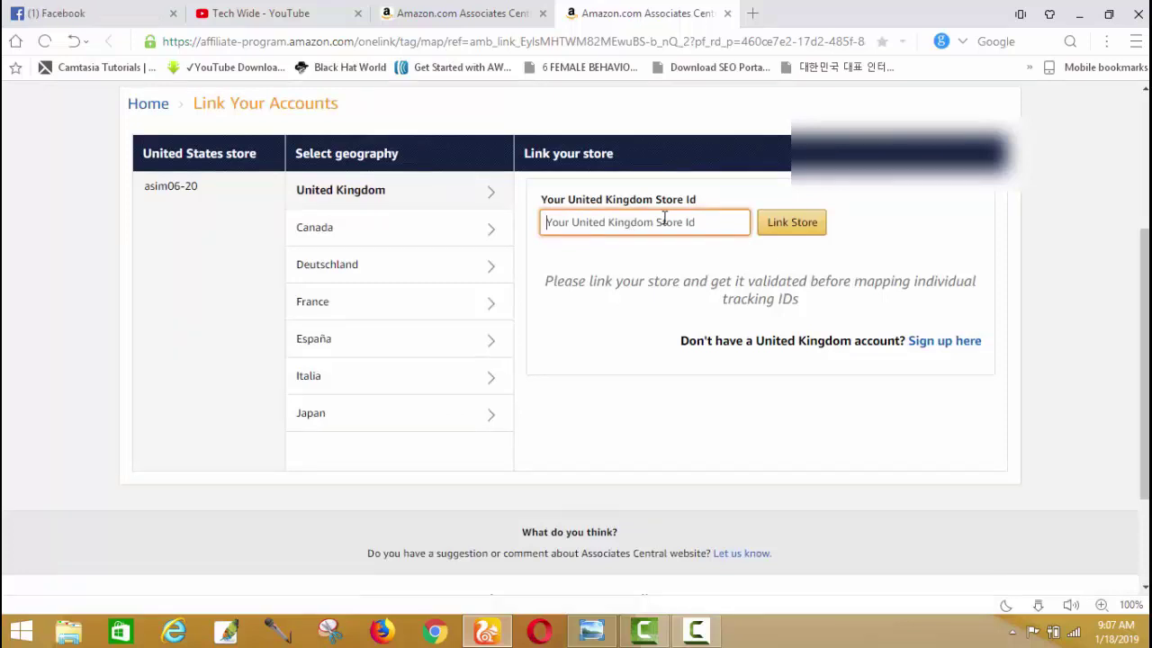
- Open the sign-up link for a United Kingdom associate account in a new tab and switch to it
right_click(933, 351)
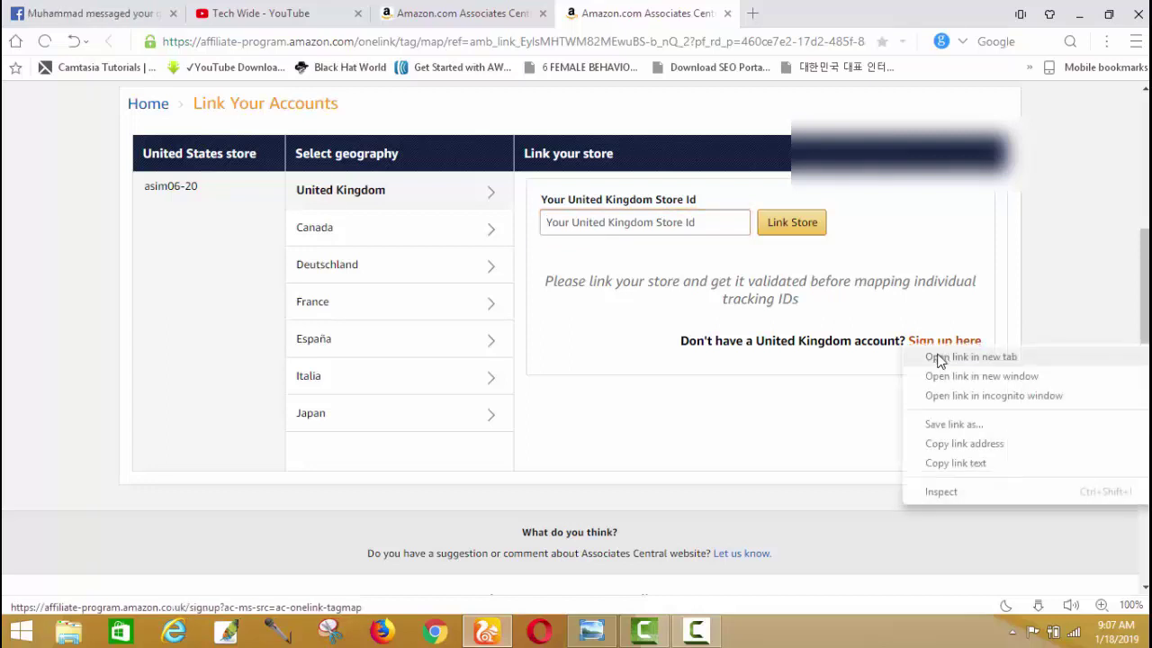
click(940, 358)
click(814, 9)
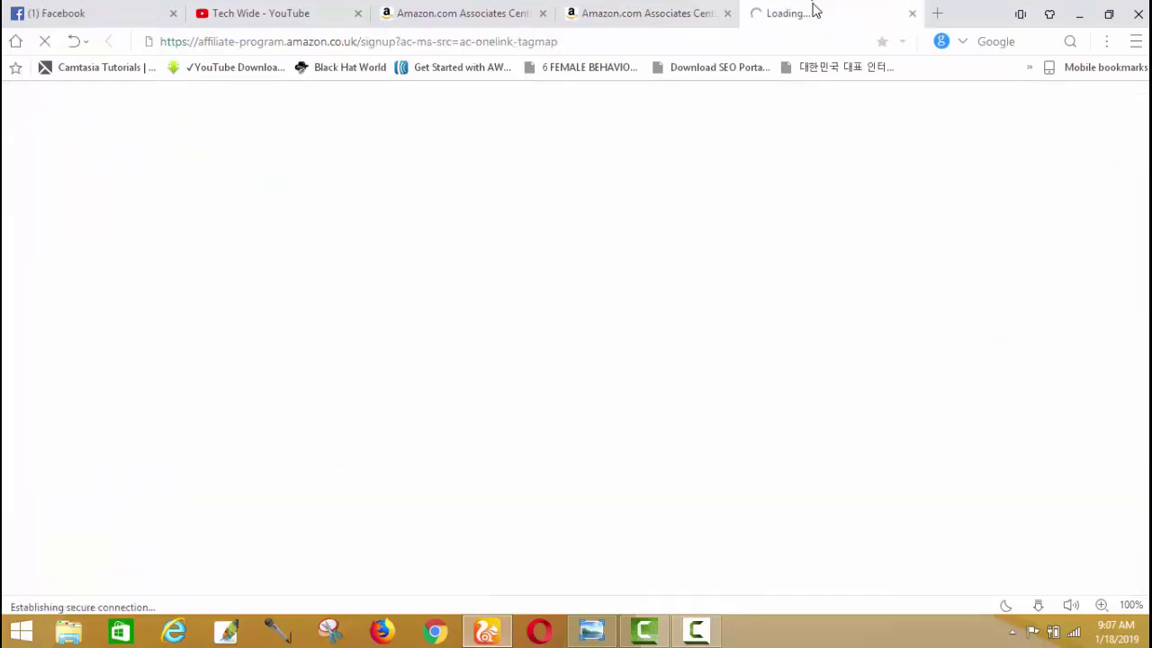
click(627, 11)
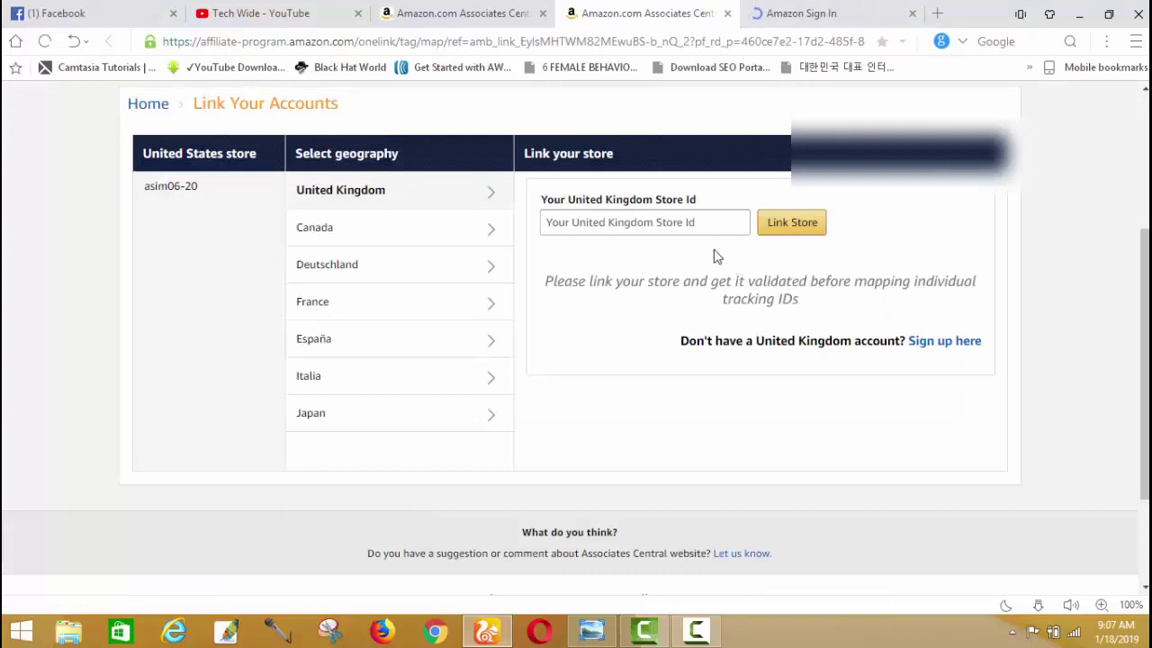
click(698, 223)
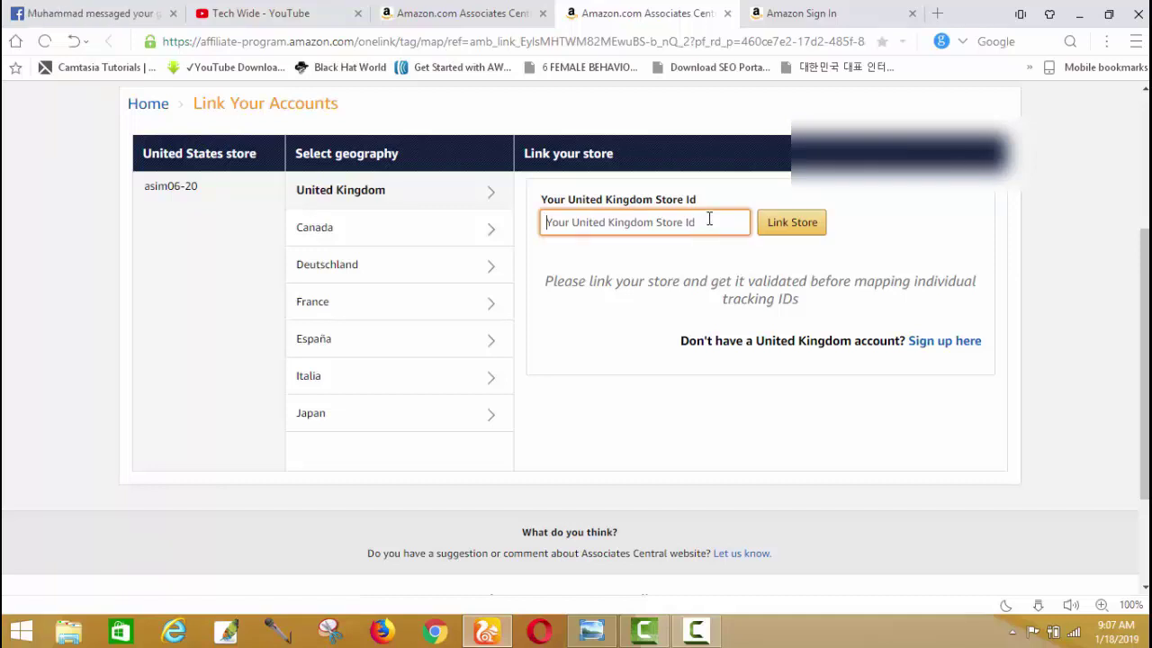
click(869, 9)
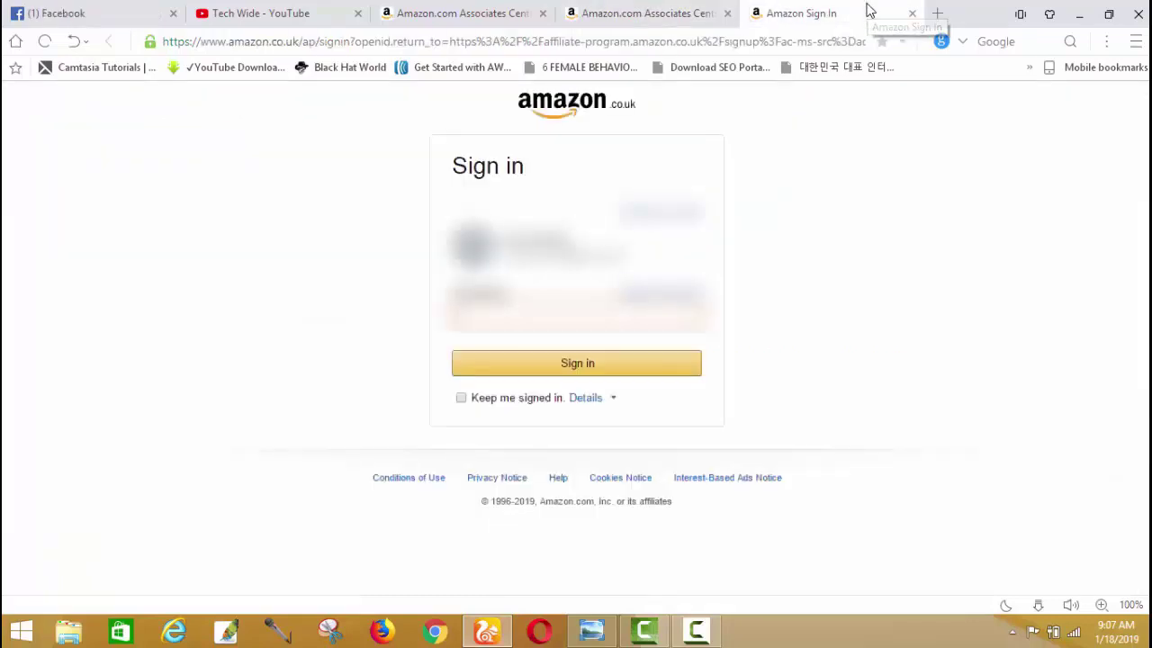
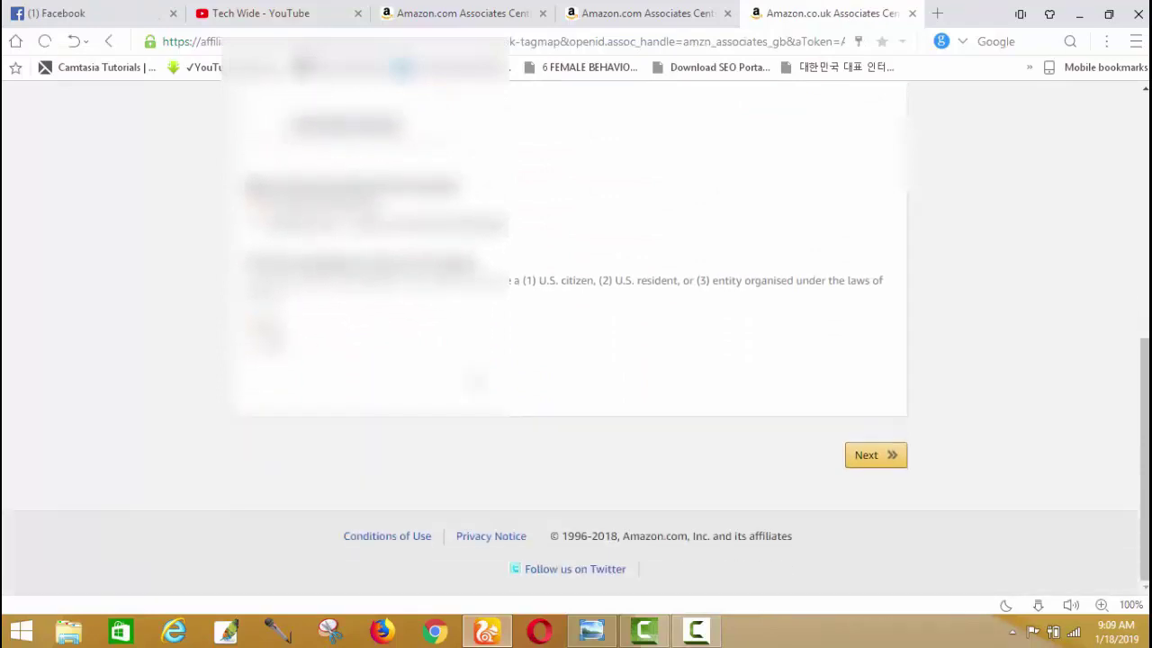
- Submit the UK account information and proceed to the Website and Mobile App List stage of the sign-up
click(877, 470)
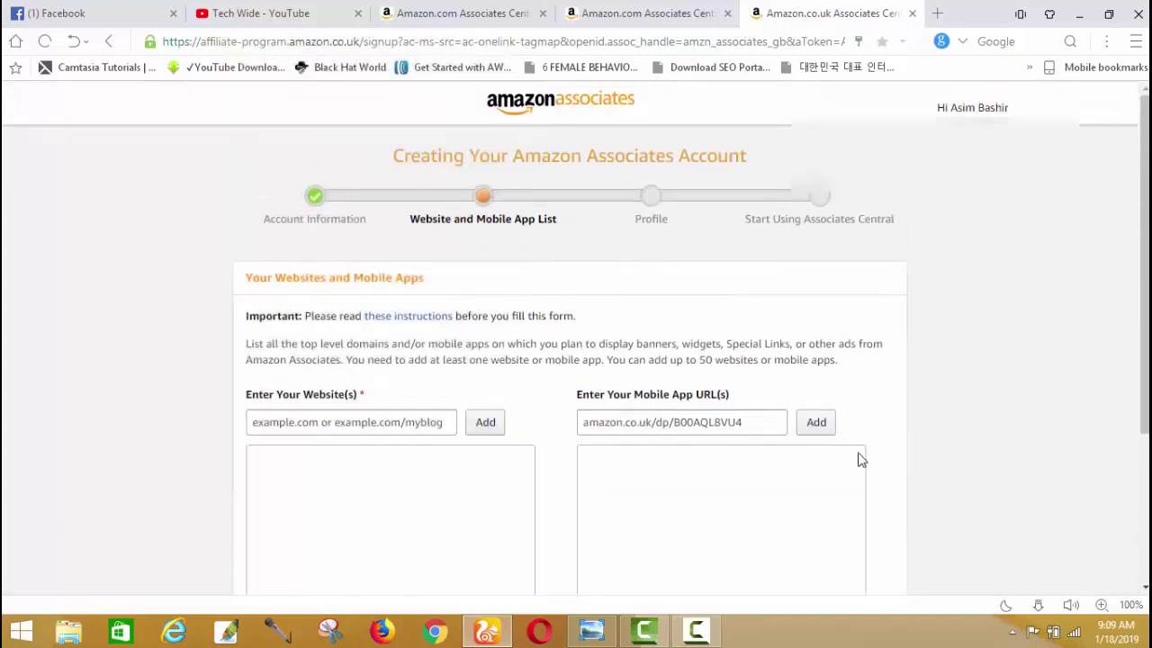
scroll(640, 375, down, 2)
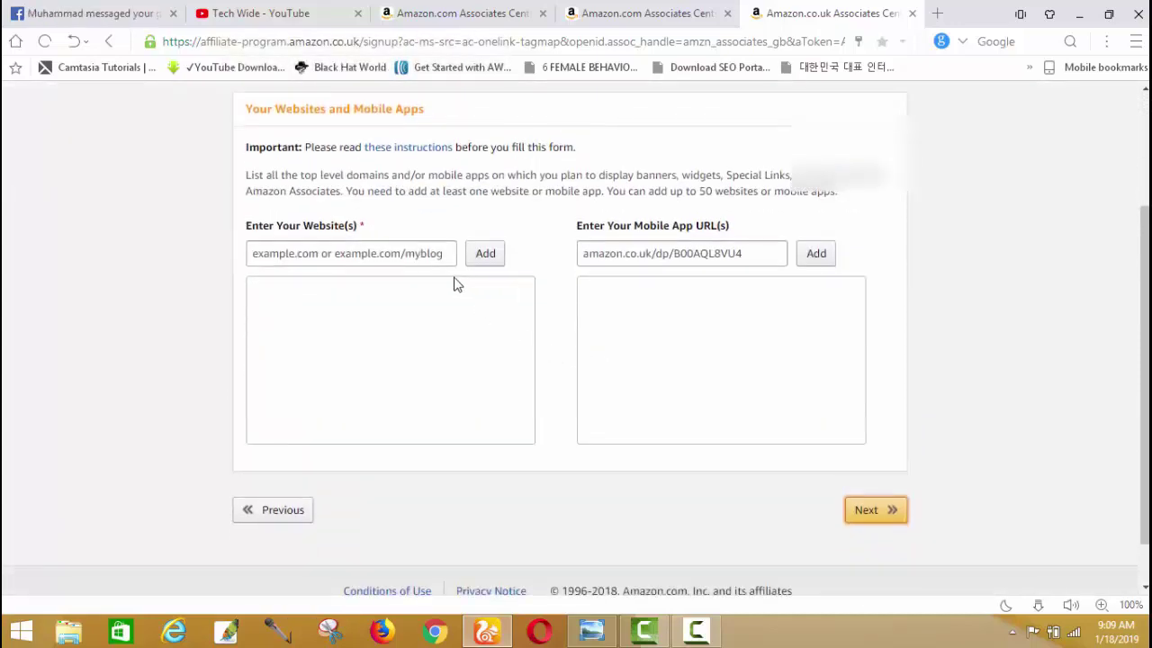
- Switch to Chrome, load the food blog's home page in a new tab and copy its web address
click(417, 263)
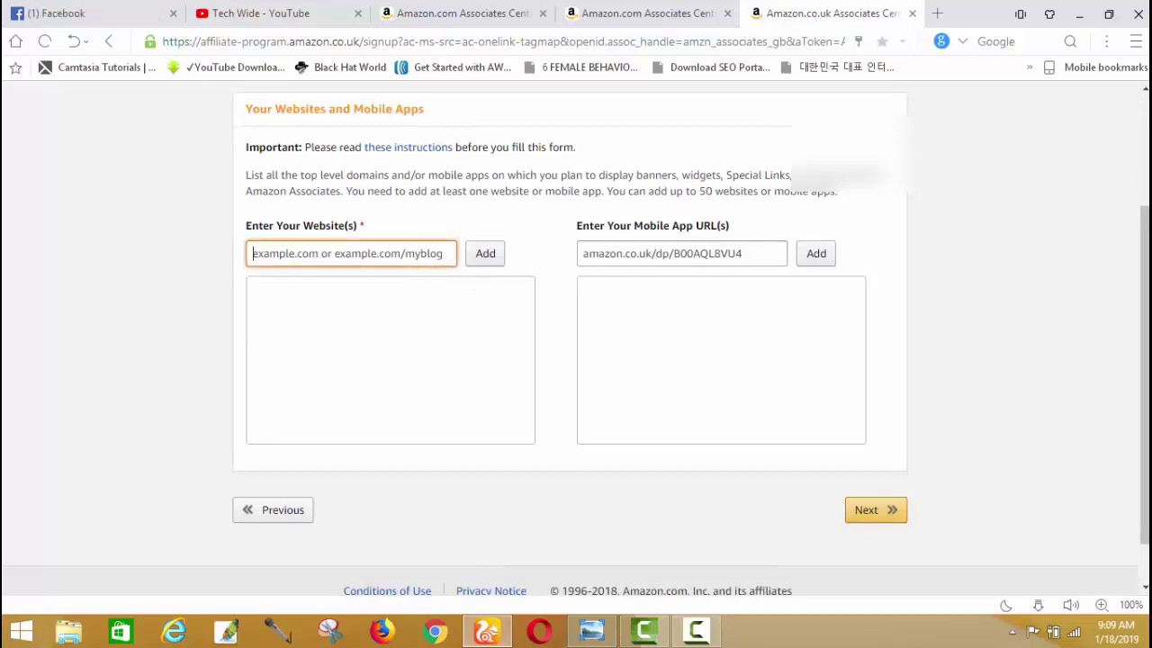
click(452, 637)
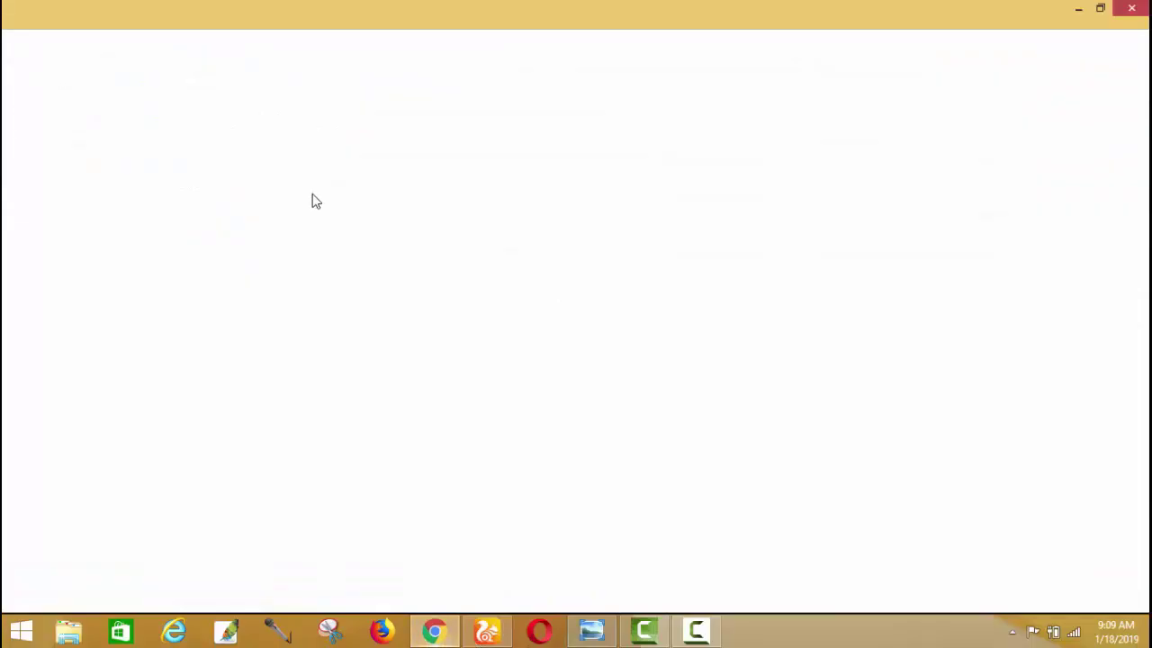
click(230, 16)
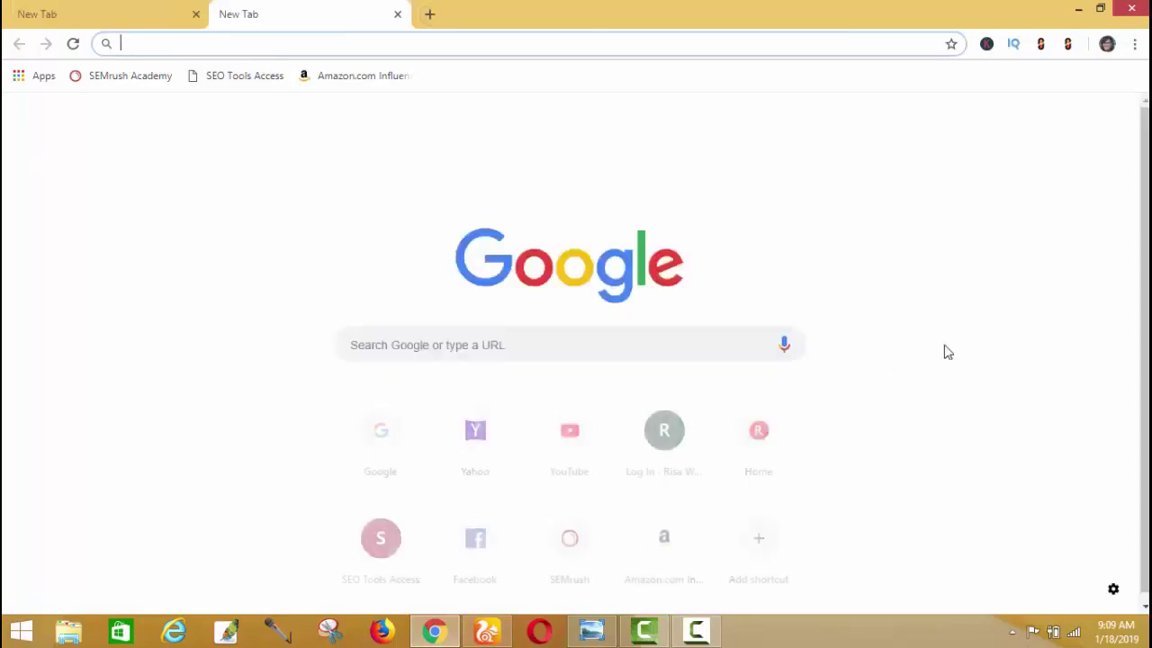
click(758, 432)
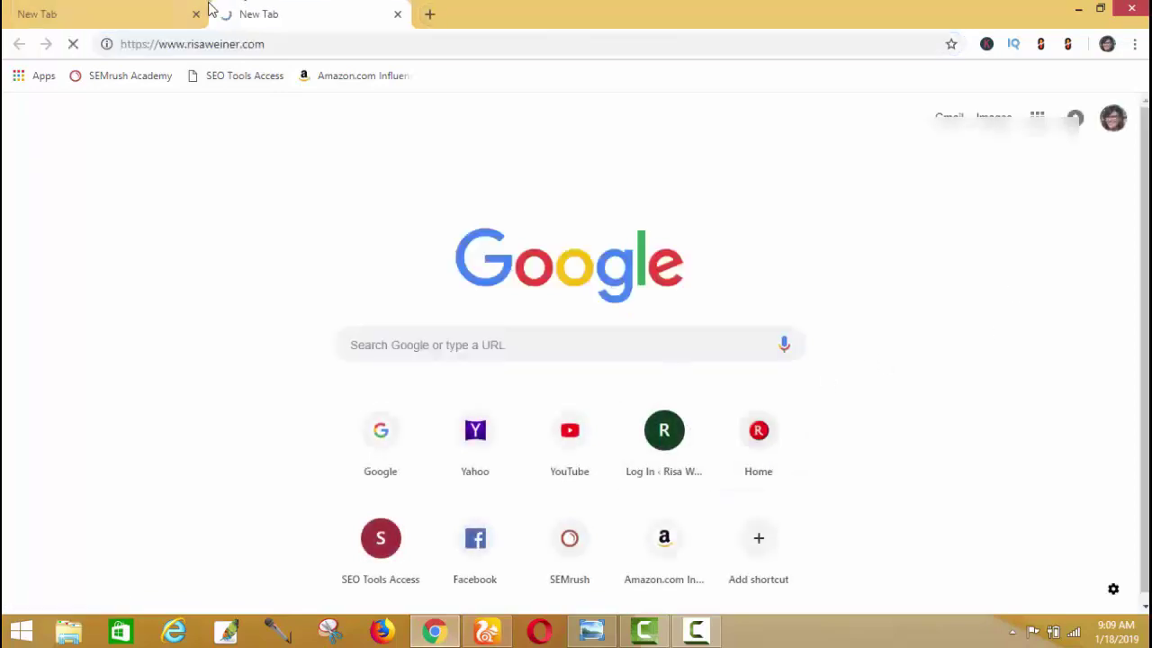
right_click(236, 44)
click(270, 105)
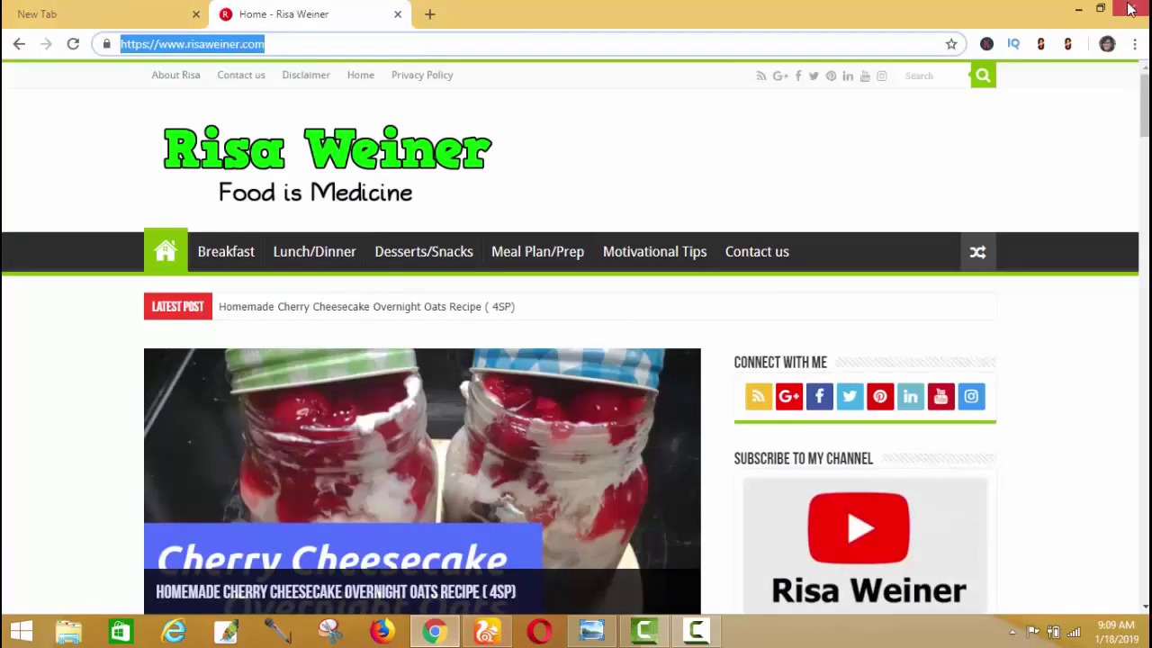
- Close Chrome and add the copied blog address to the website list of the UK sign-up
click(1131, 9)
right_click(364, 256)
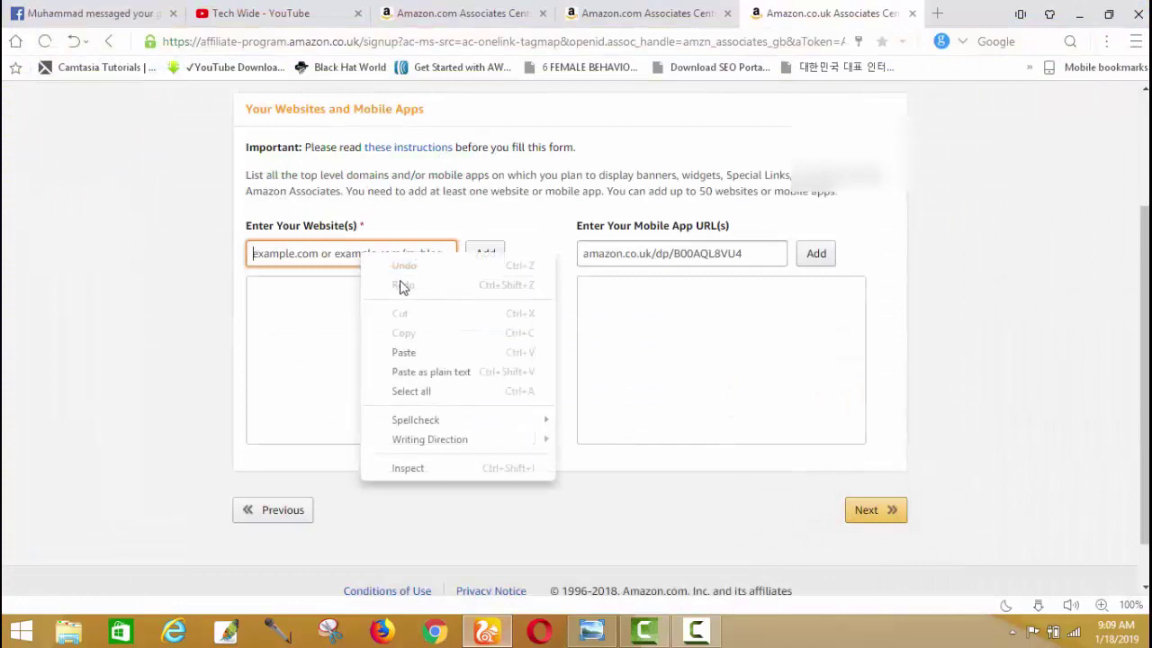
click(342, 318)
right_click(339, 264)
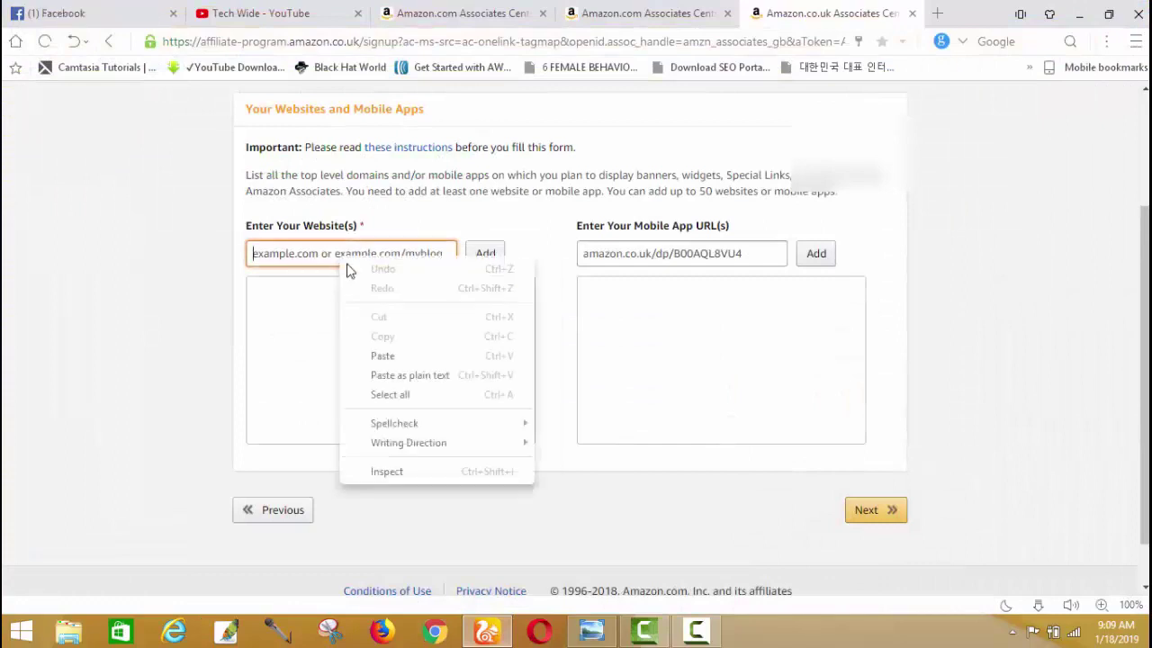
click(404, 362)
click(485, 256)
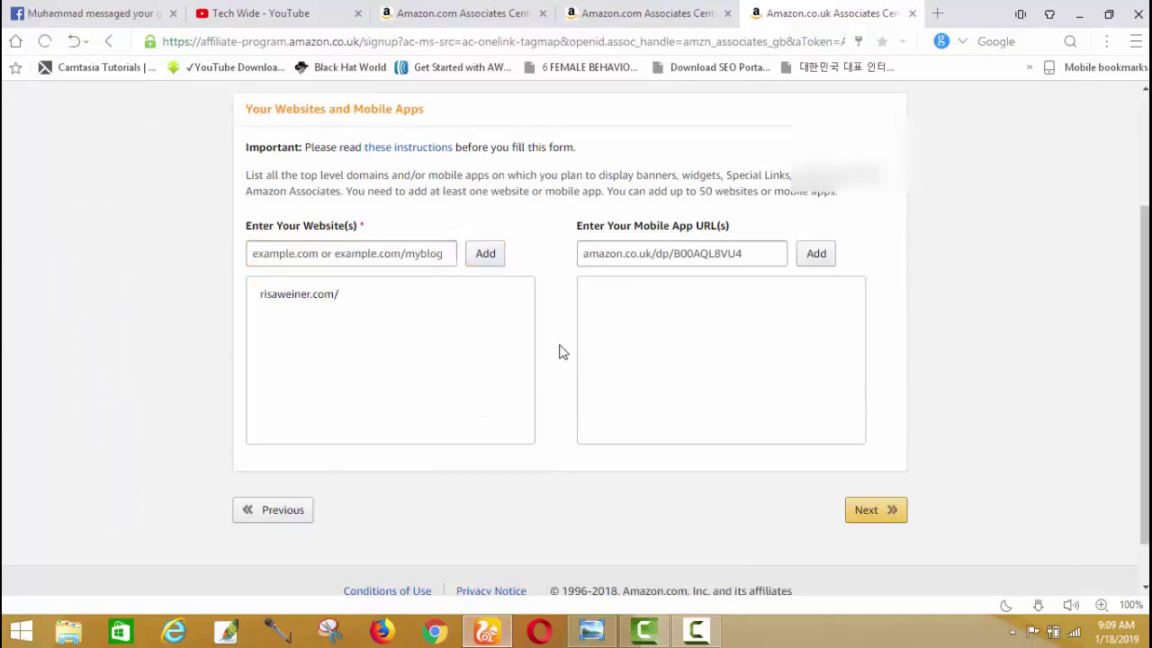
- Leave the mobile app list empty and proceed to the Profile stage of the sign-up
scroll(442, 342, down, 1)
scroll(889, 460, up, 3)
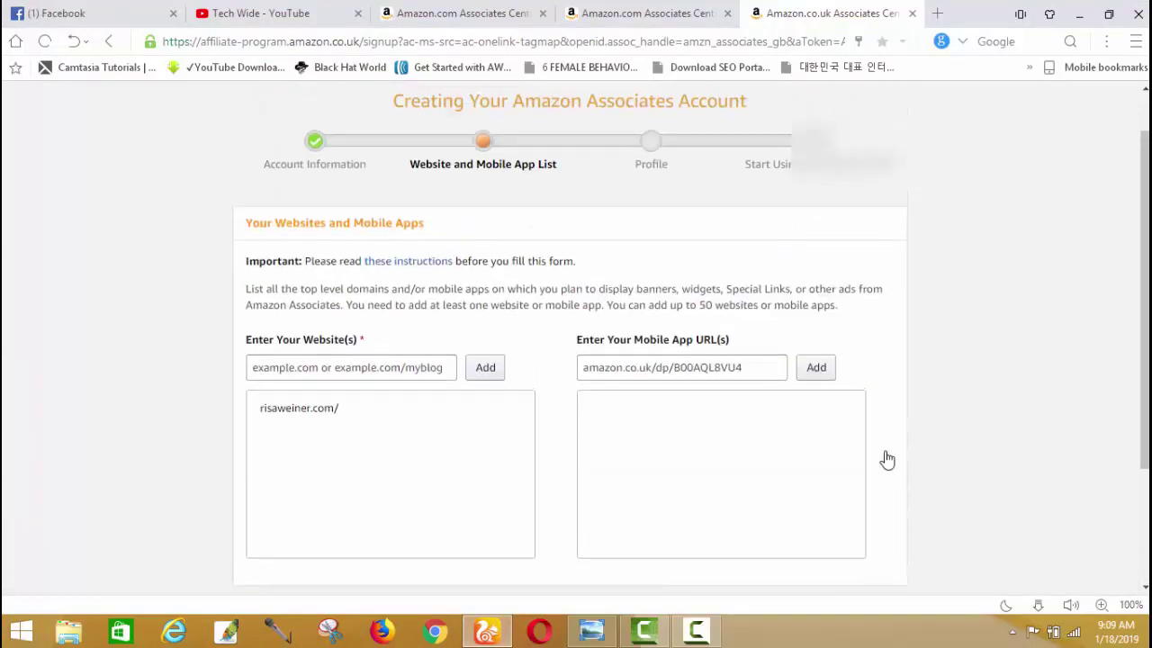
click(730, 377)
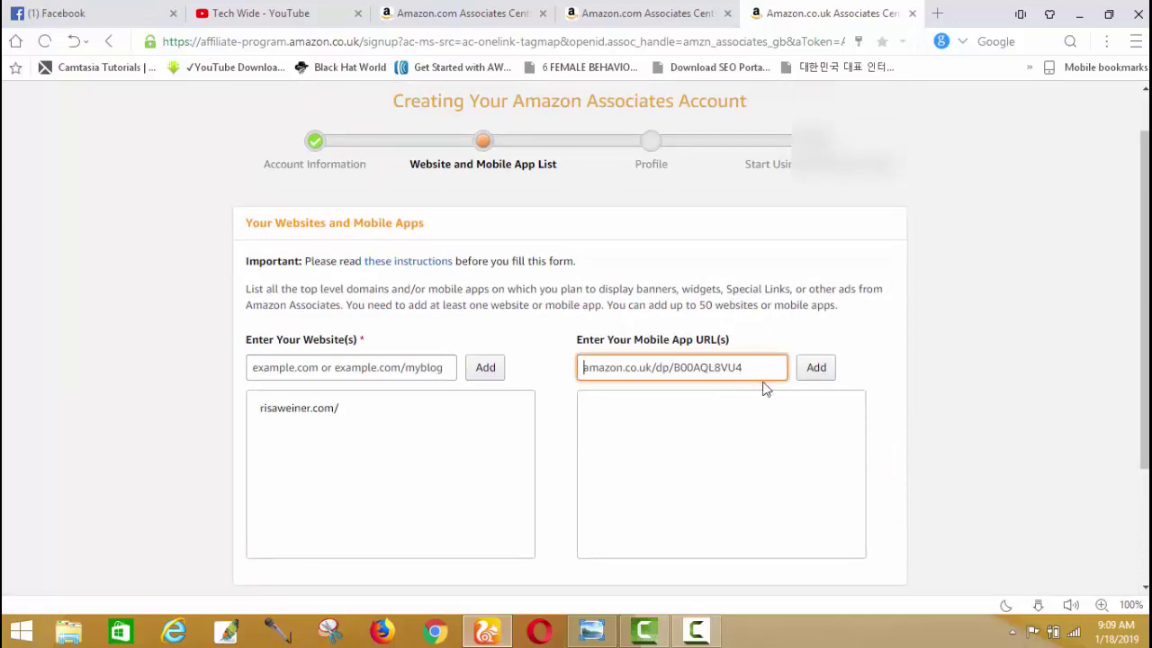
scroll(783, 401, down, 2)
click(872, 460)
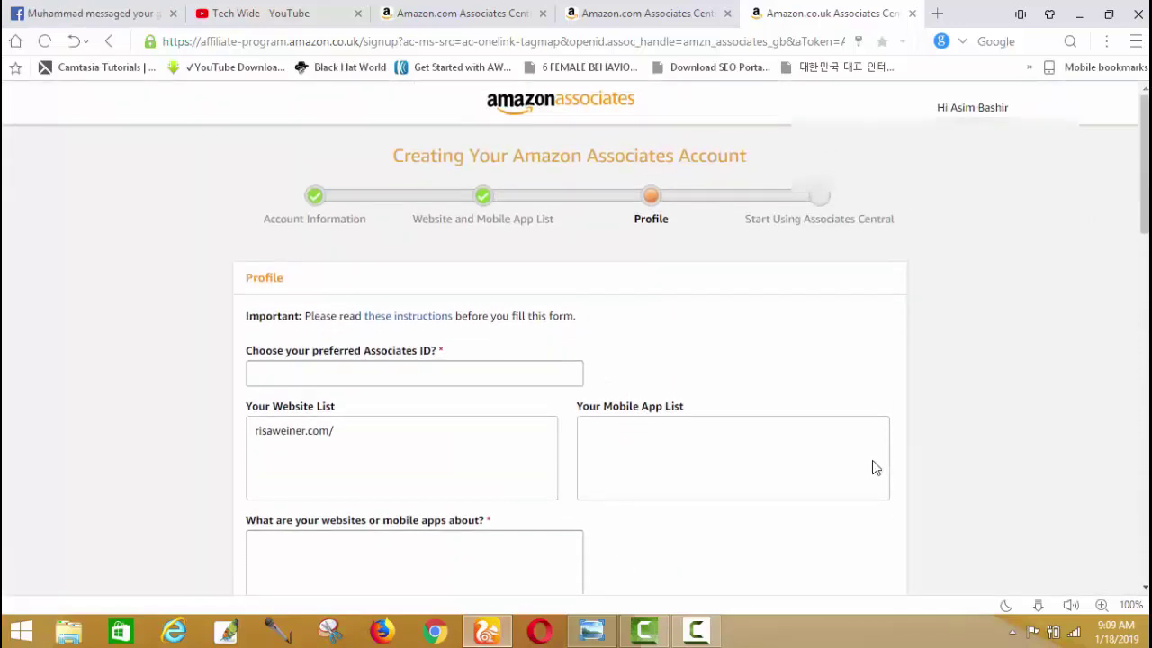
- Enter the preferred Associates ID in the Profile form
scroll(858, 462, down, 1)
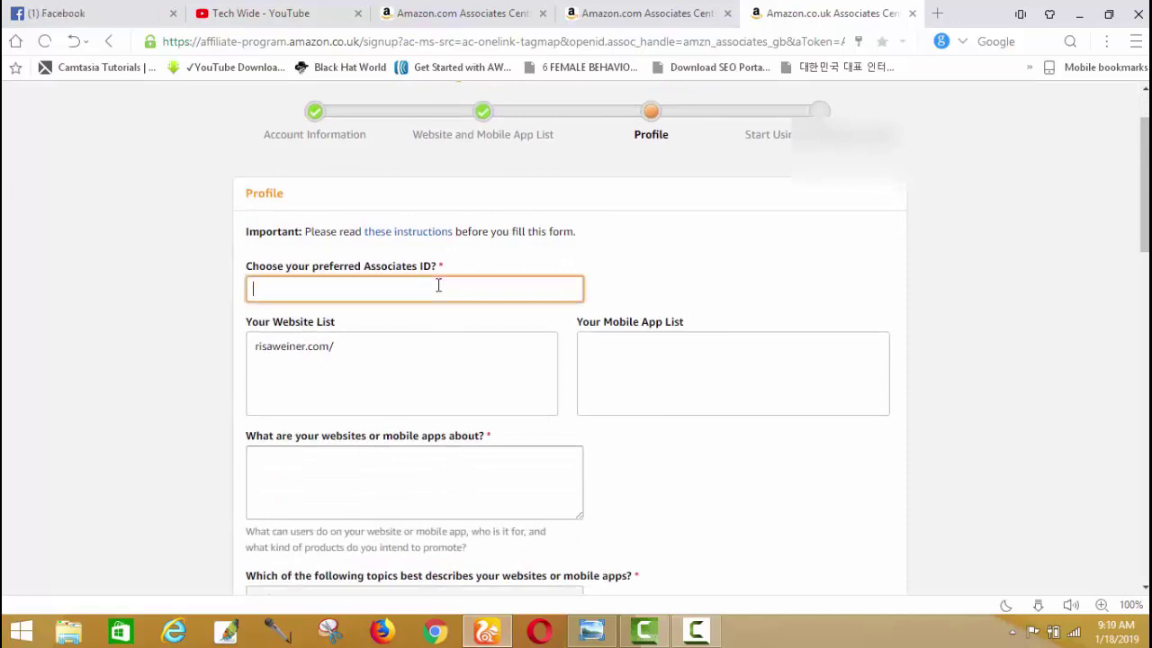
scroll(495, 300, up, 1)
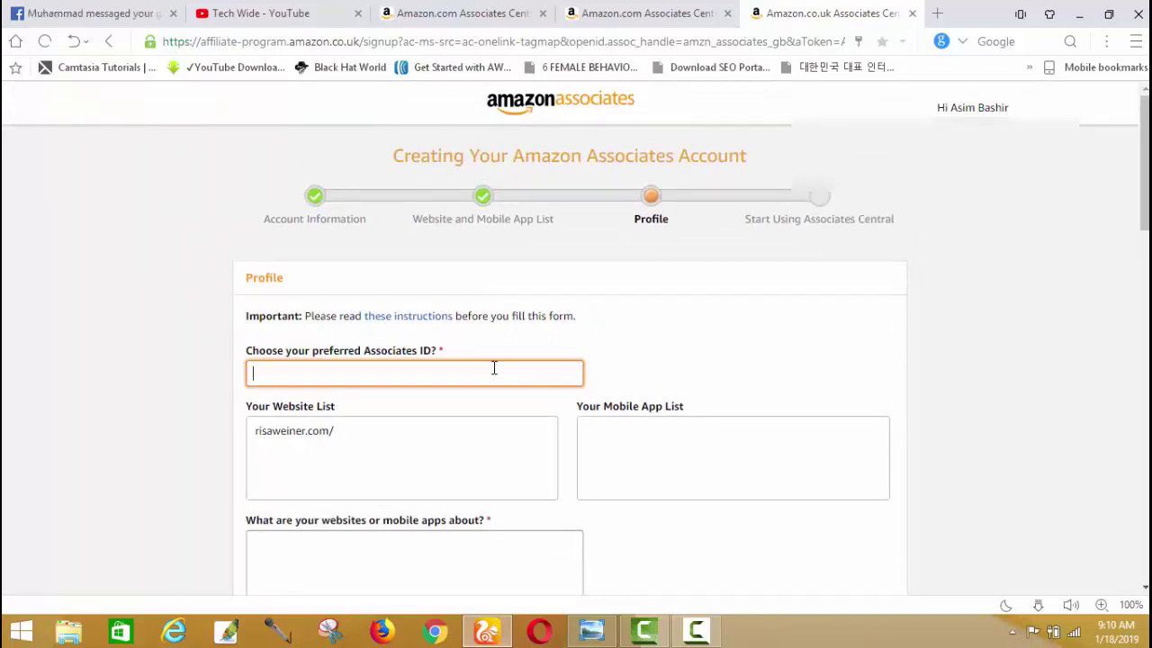
text(im)
scroll(506, 360, down, 2)
- Describe what the website is about as "Recipes, Diet ,Weight loss"
click(463, 383)
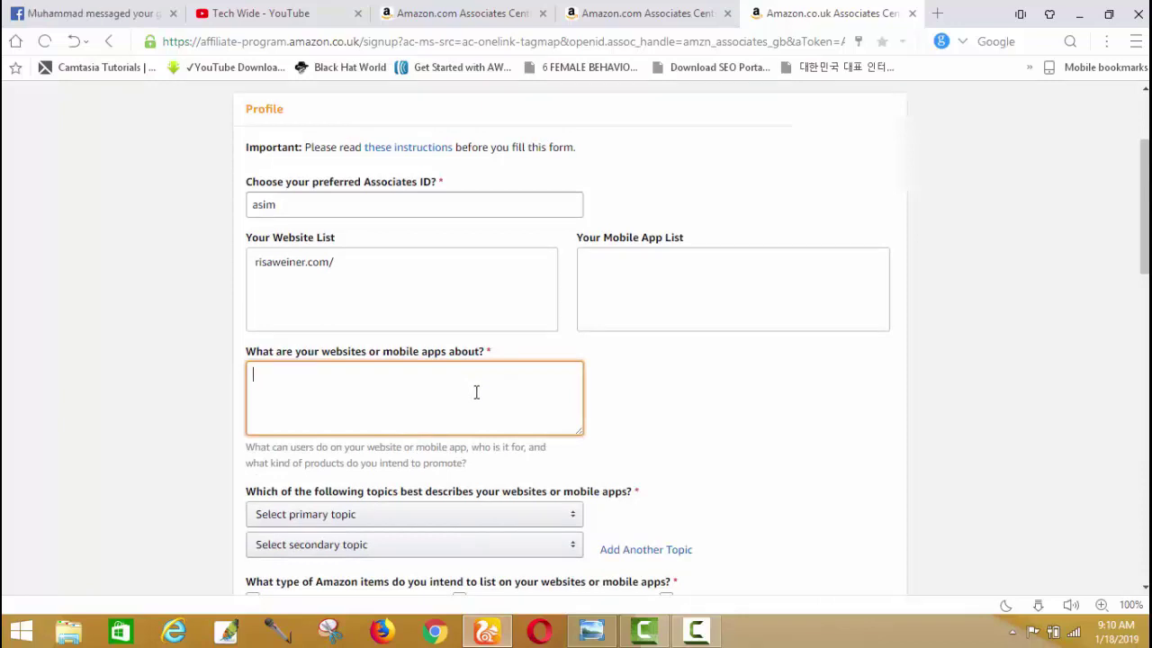
text(REcipes, Diet ,Weight lo)
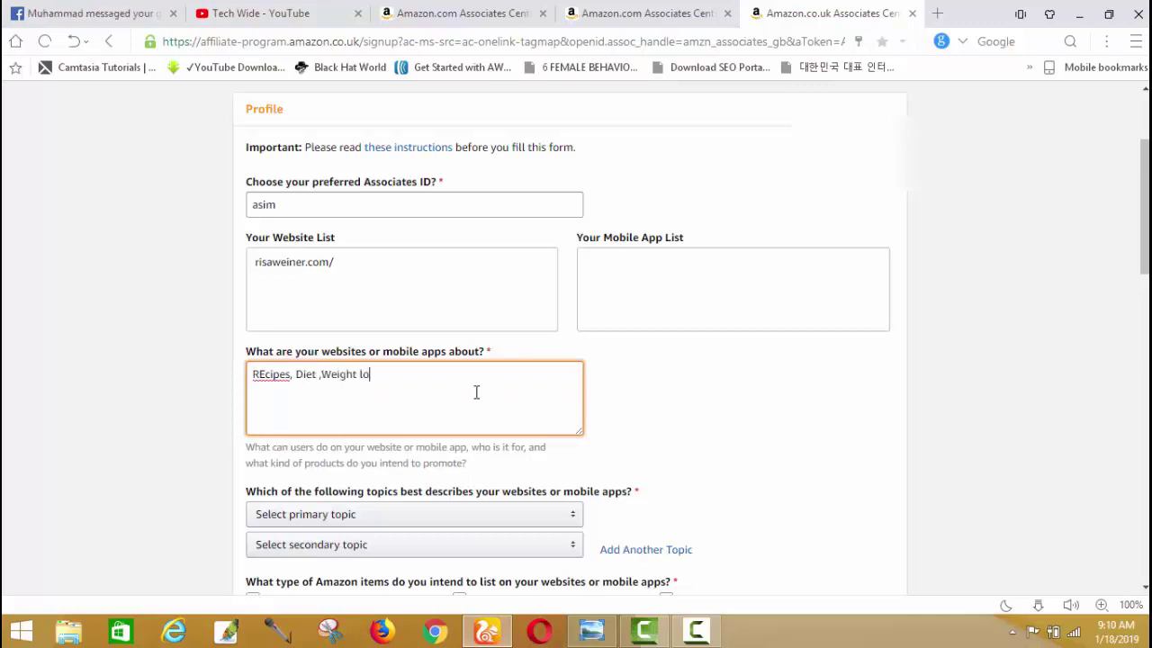
text(ss)
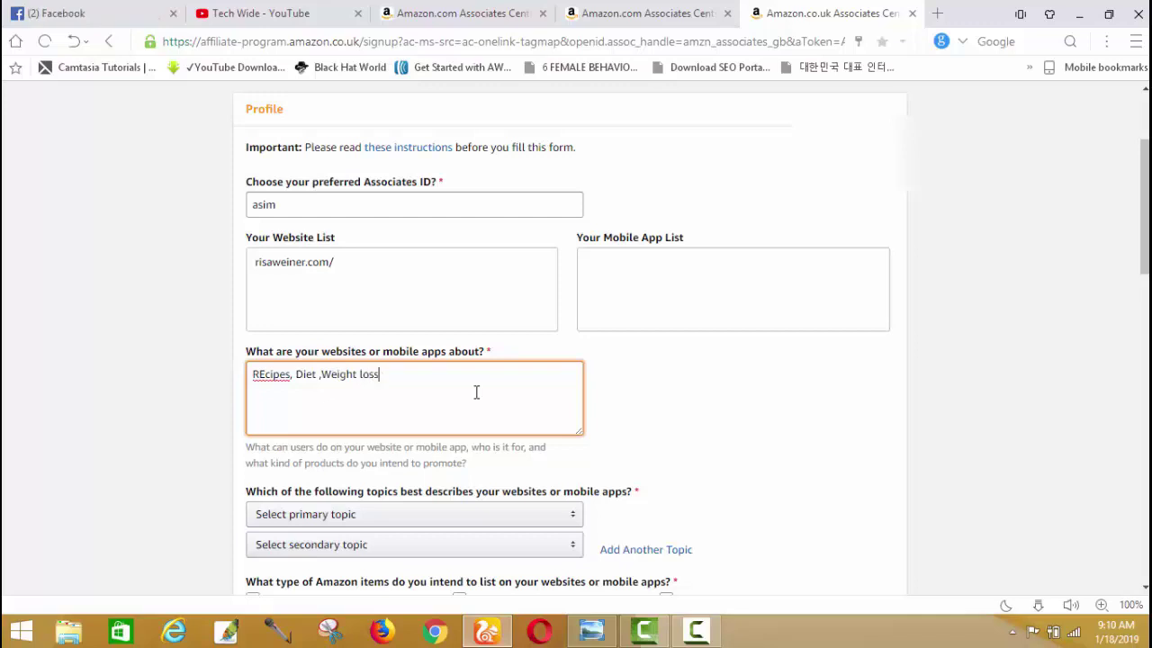
click(265, 373)
key(BackSpace)
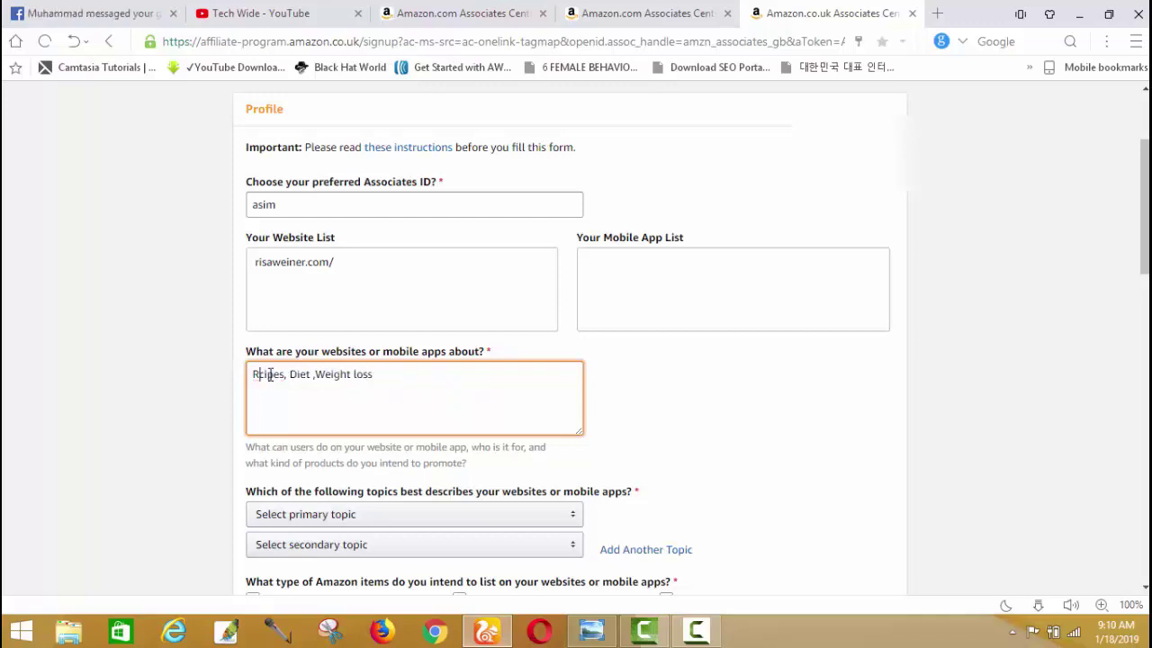
text(e)
click(792, 390)
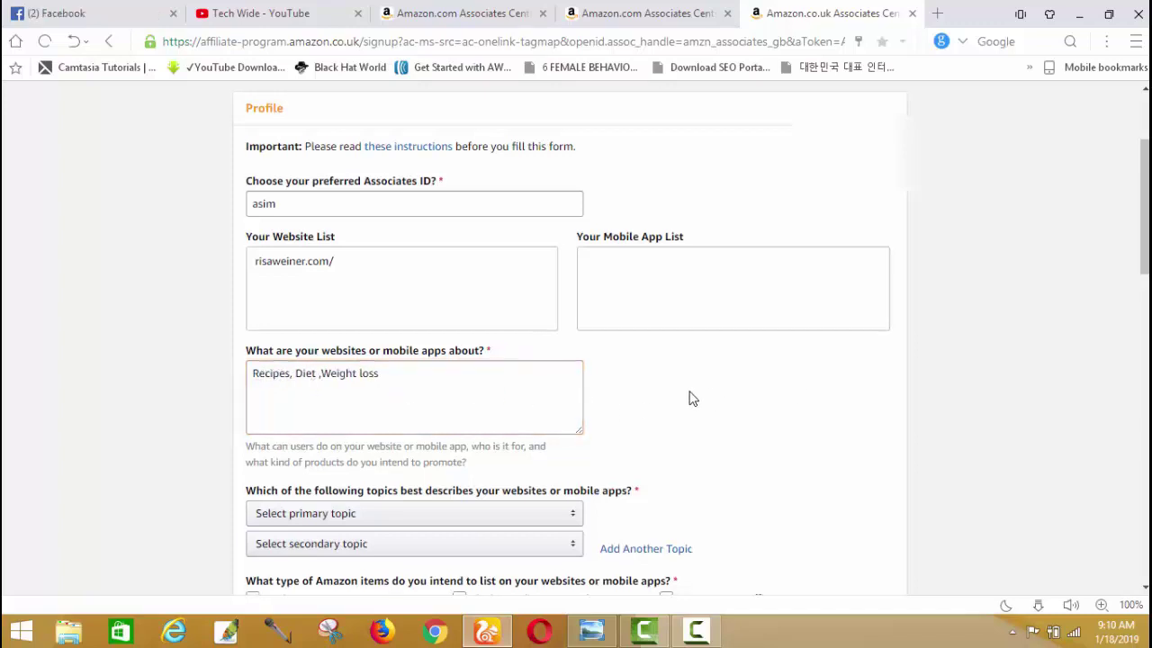
- Mark Grocery, Health & Baby and Home & Garden as the Amazon item types intended for listing on the website
scroll(689, 398, down, 2)
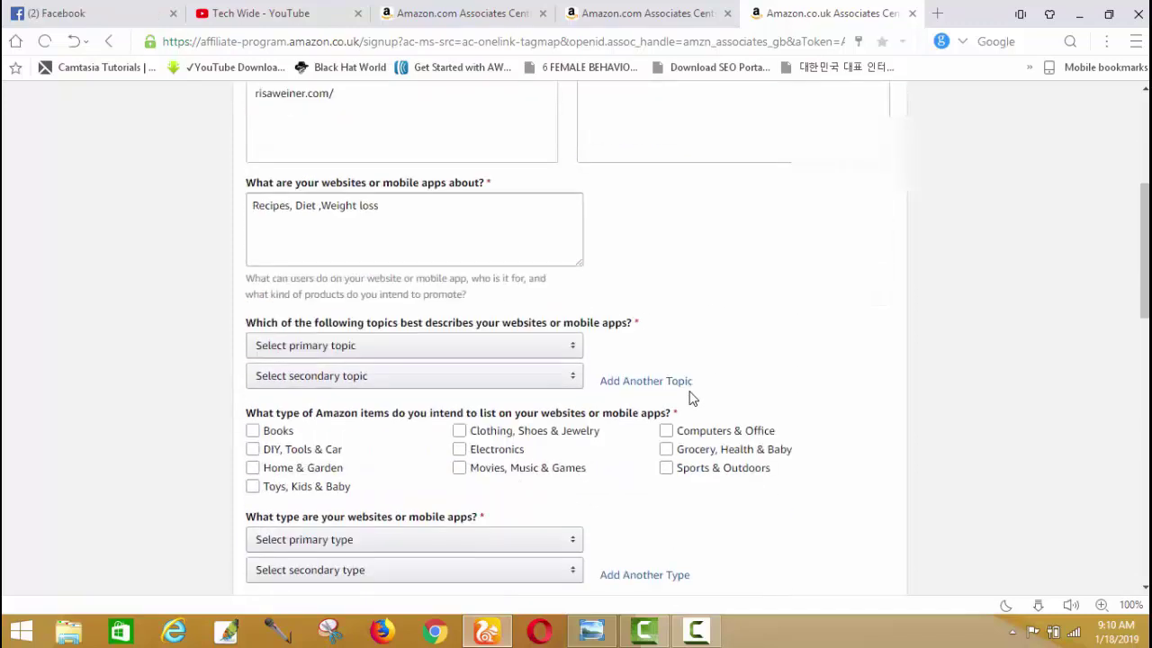
click(465, 346)
scroll(463, 357, down, 2)
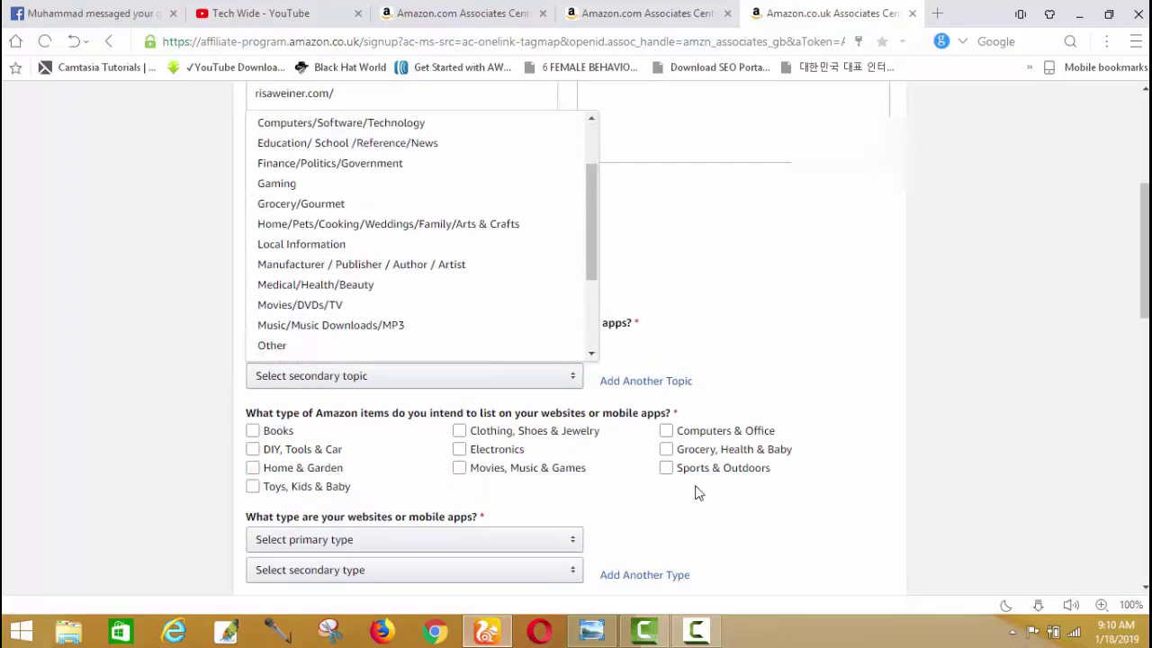
click(681, 450)
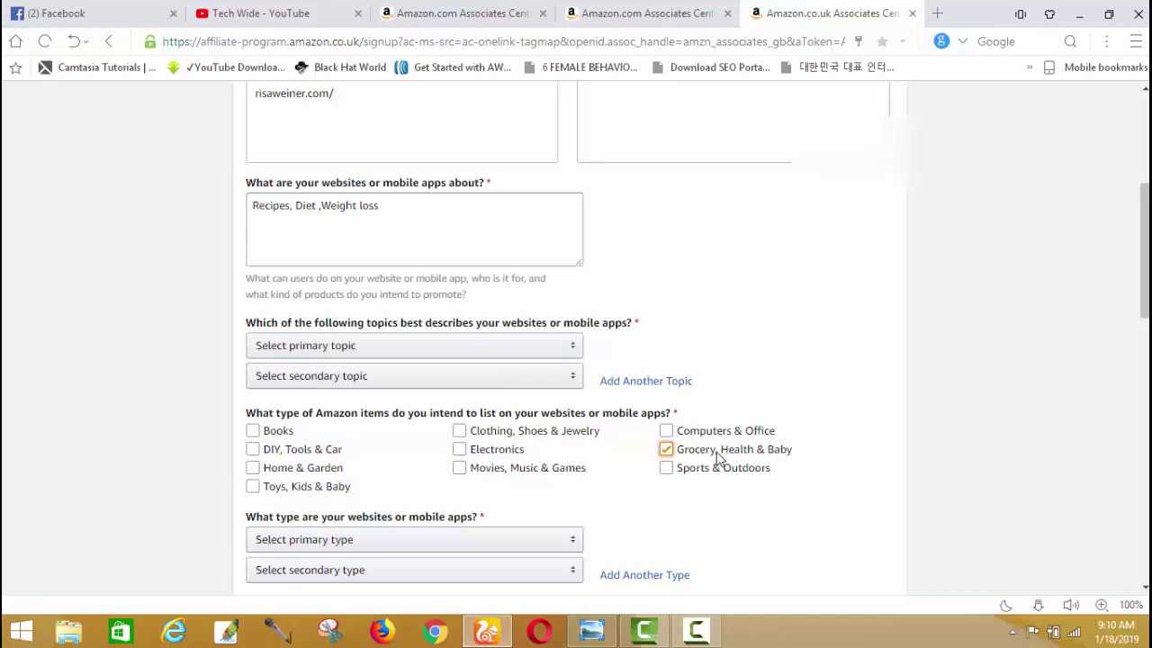
click(319, 470)
- Set the website's secondary topic to Medical/Health/Beauty and add Computers & Office to the item types intended for listing
click(532, 376)
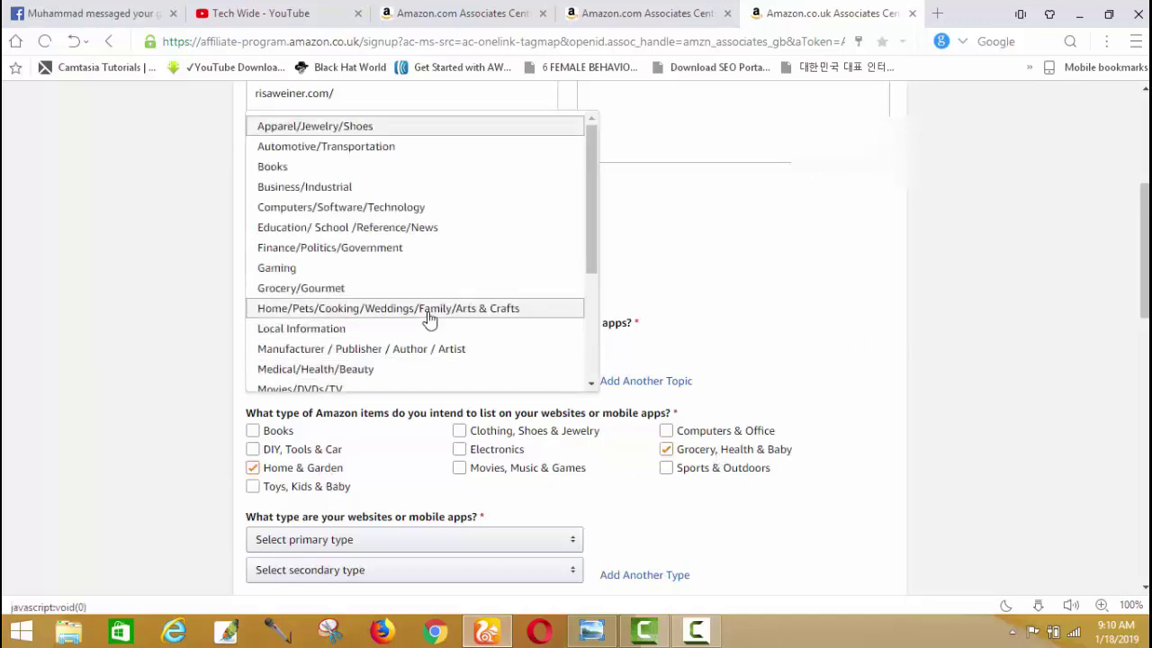
scroll(430, 325, down, 3)
scroll(430, 326, down, 1)
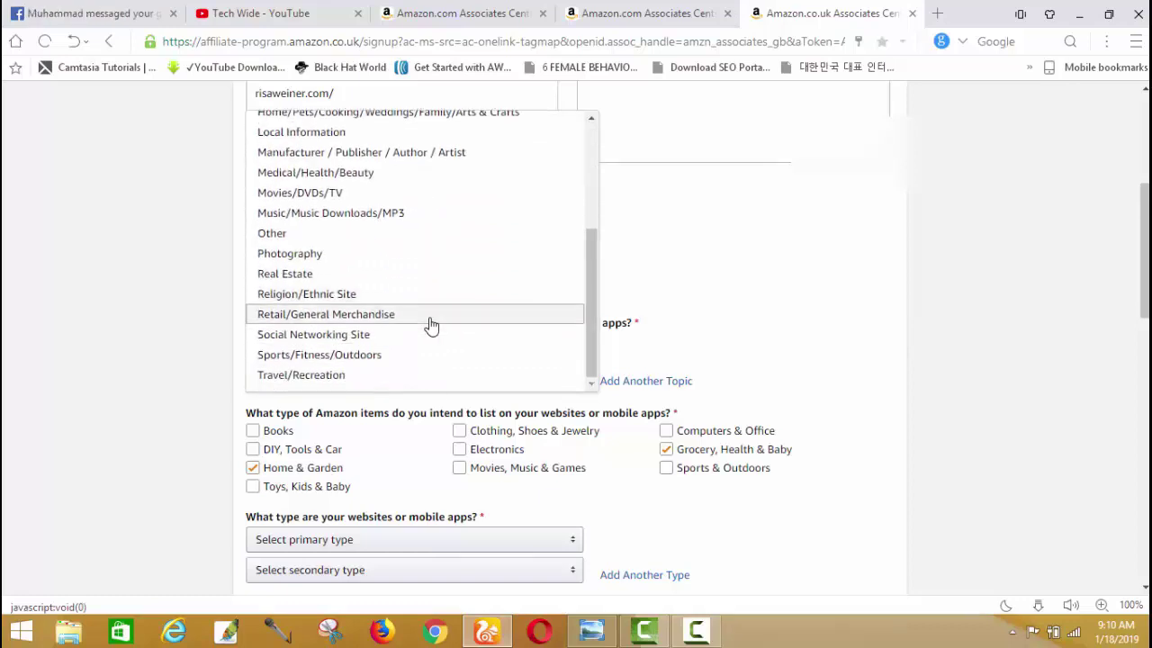
scroll(430, 326, up, 3)
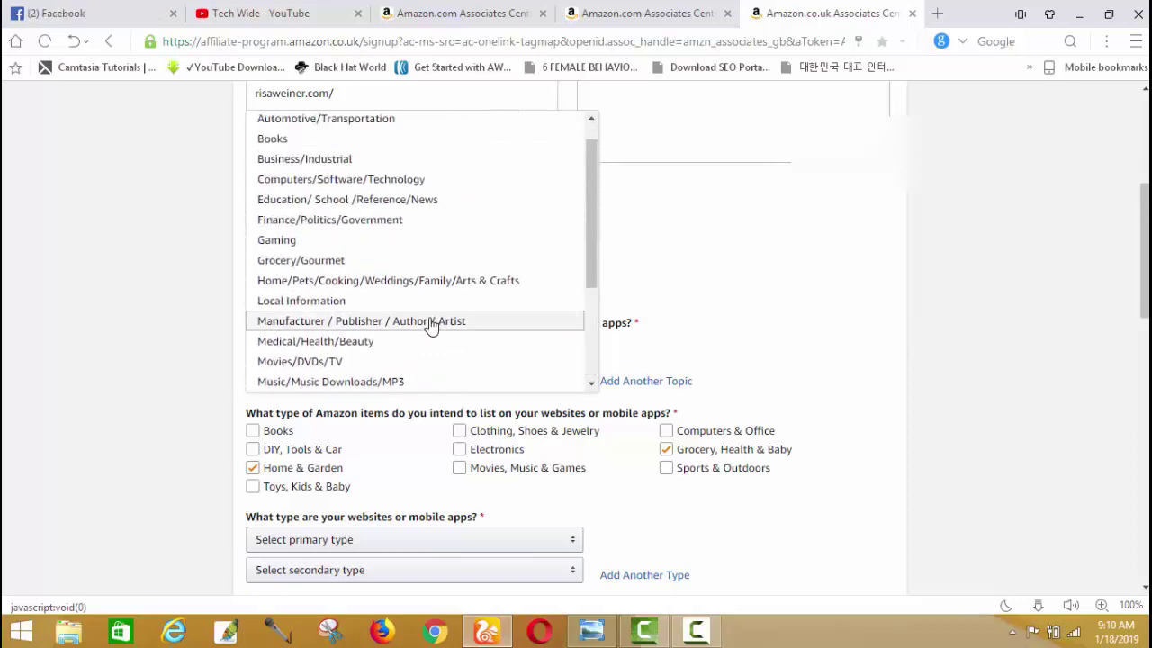
scroll(430, 326, up, 3)
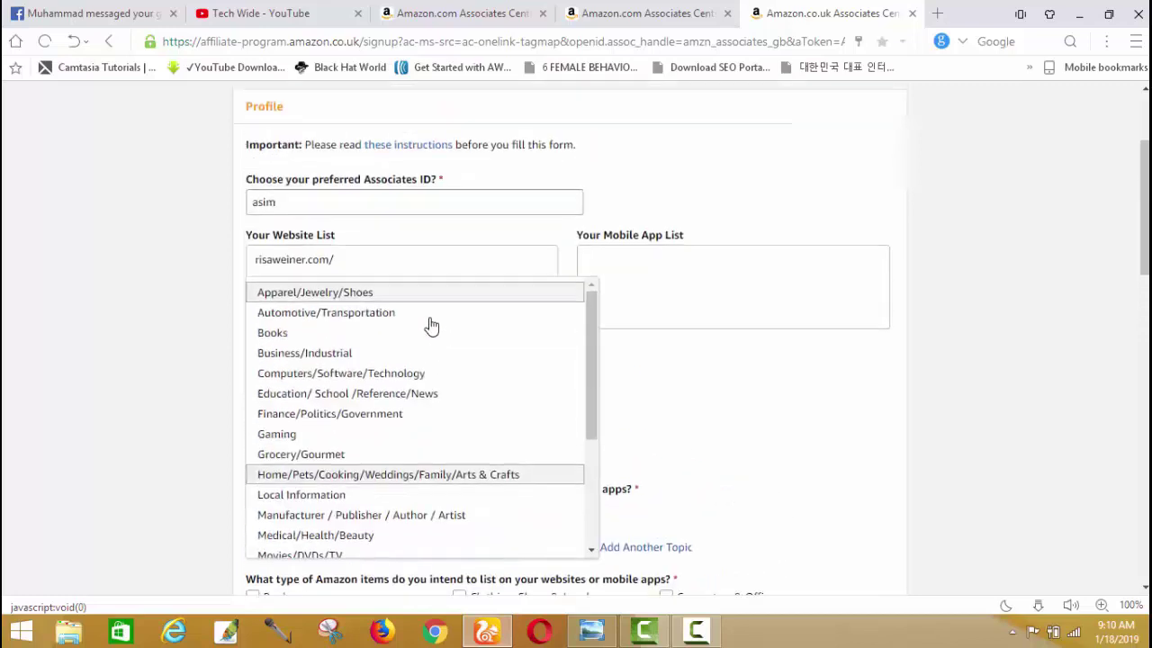
scroll(431, 326, down, 5)
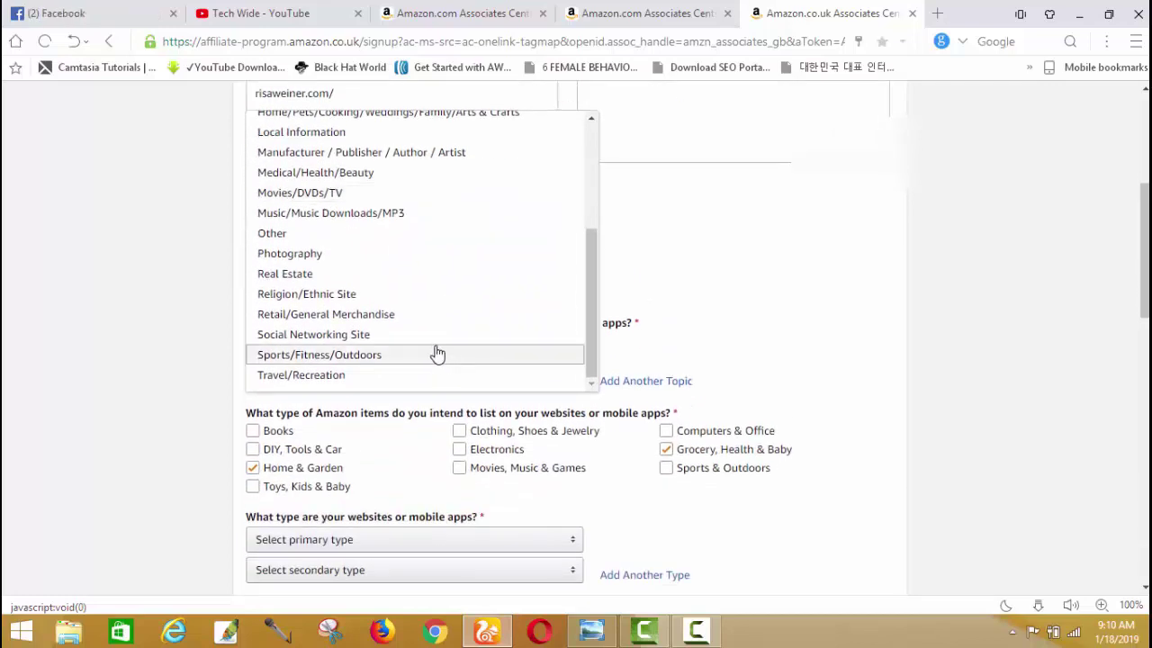
scroll(435, 356, up, 2)
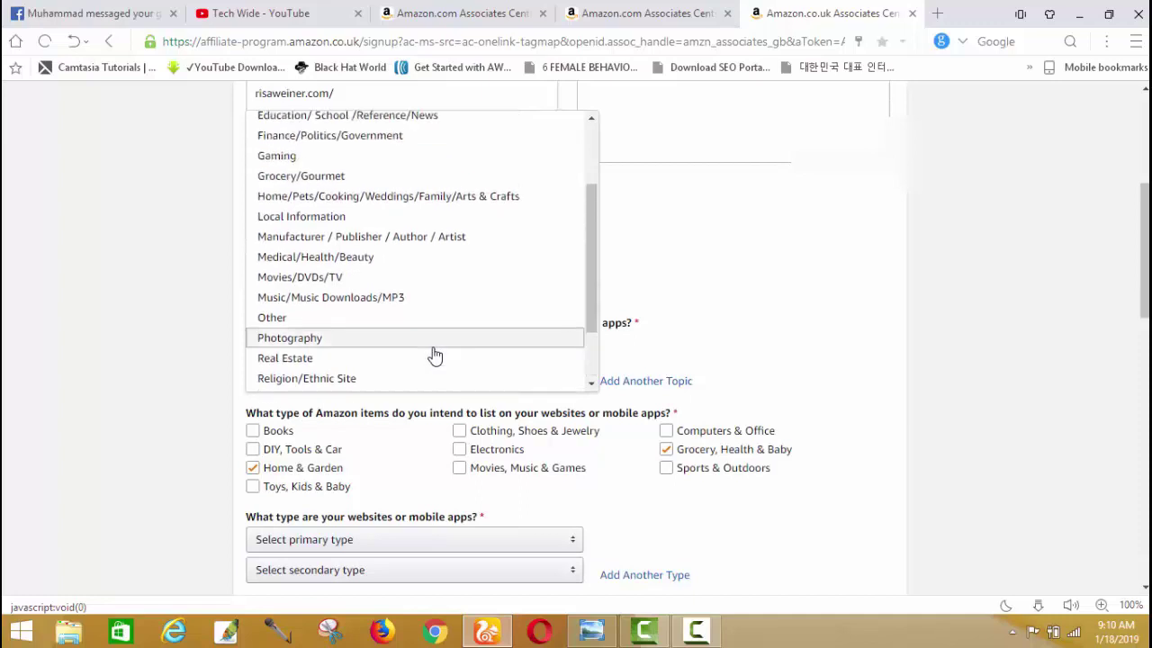
click(389, 258)
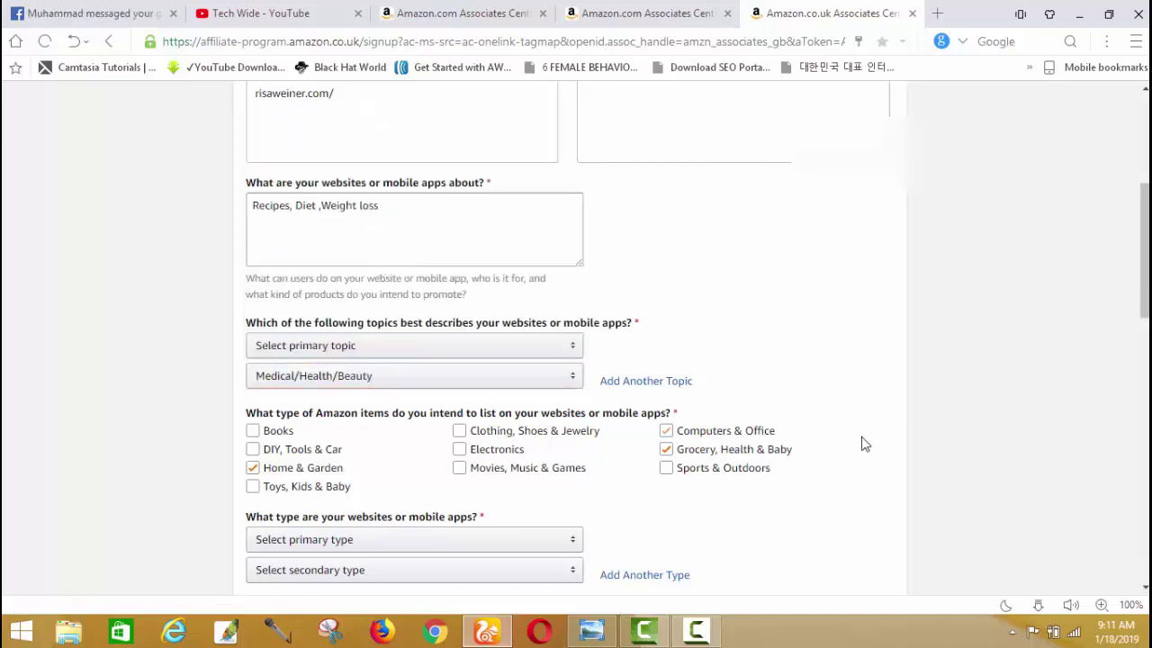
click(666, 431)
- Set the primary website type to A Content or Niche Website
scroll(575, 379, down, 1)
scroll(576, 378, down, 2)
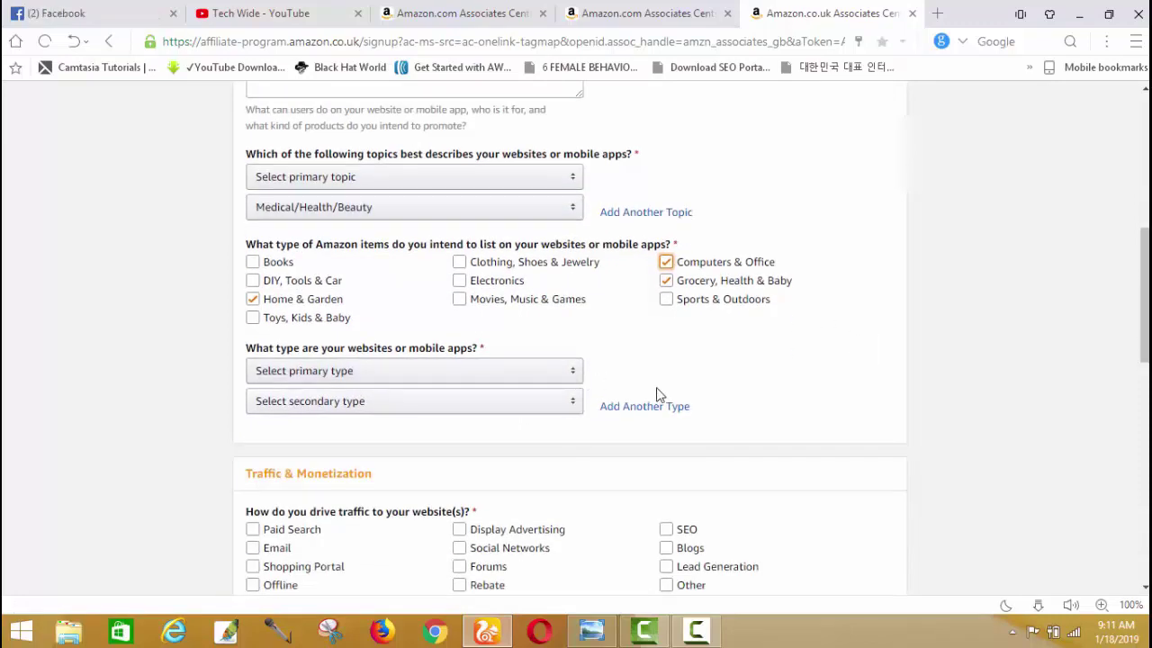
click(542, 370)
scroll(540, 387, down, 1)
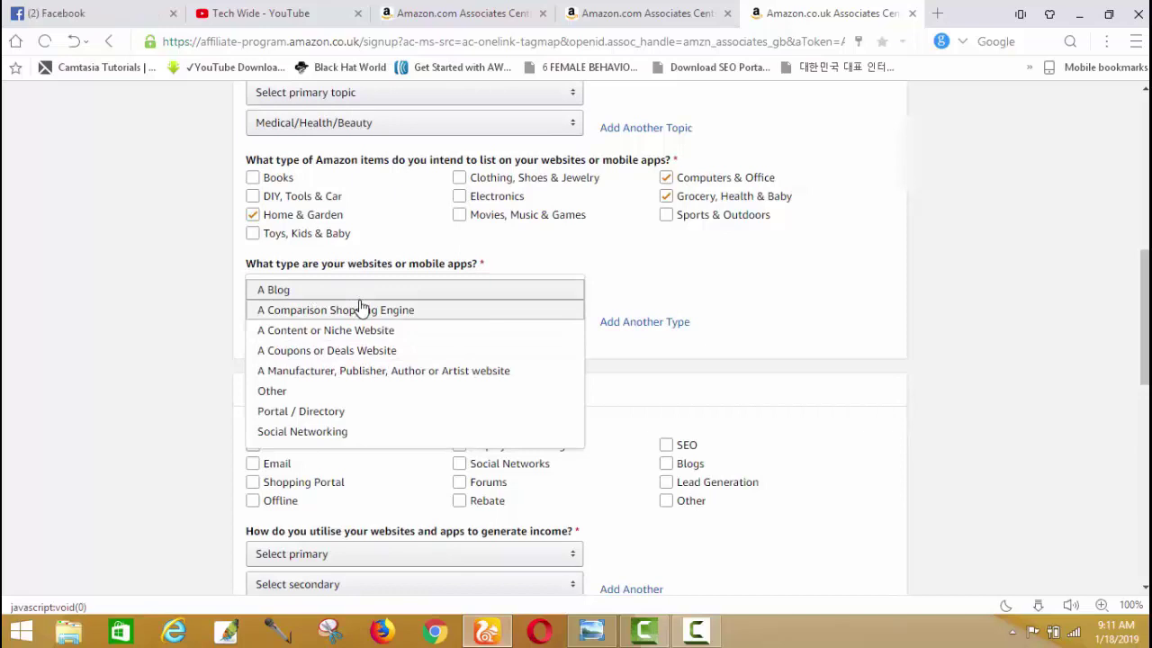
scroll(396, 369, down, 1)
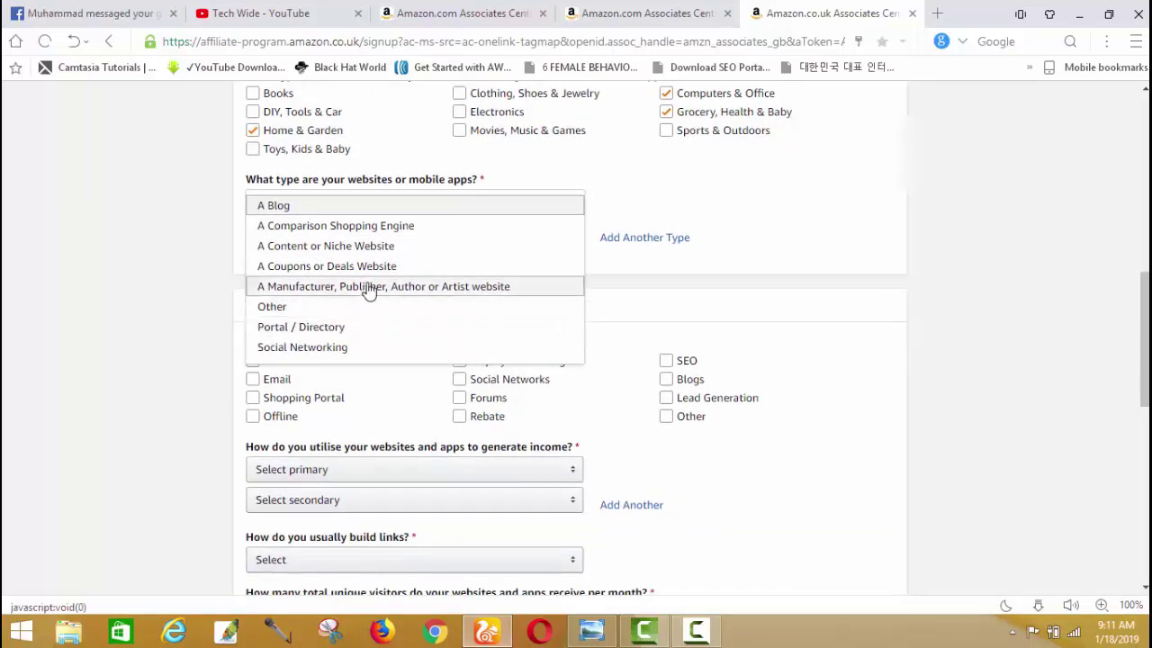
click(363, 252)
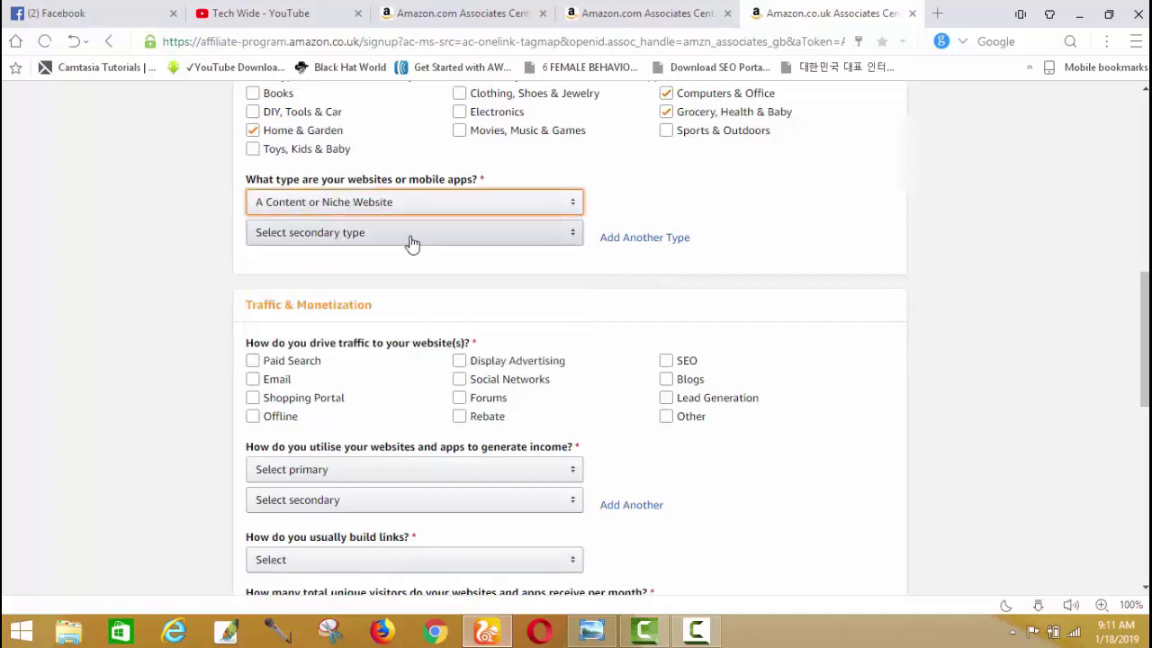
click(407, 234)
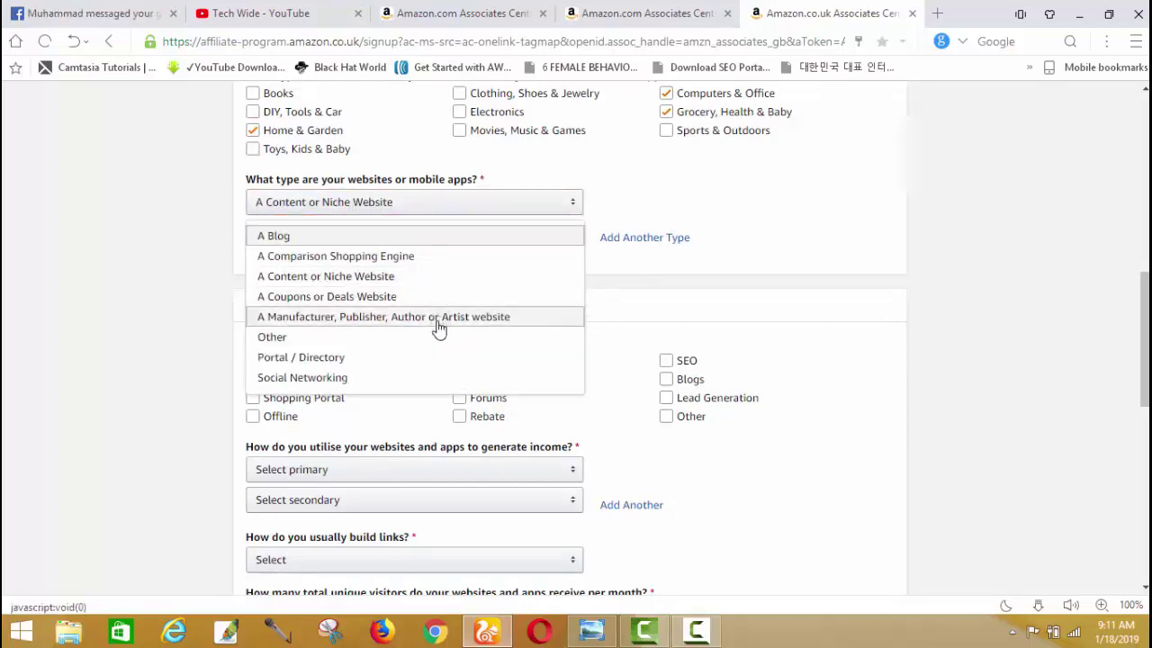
scroll(410, 342, down, 1)
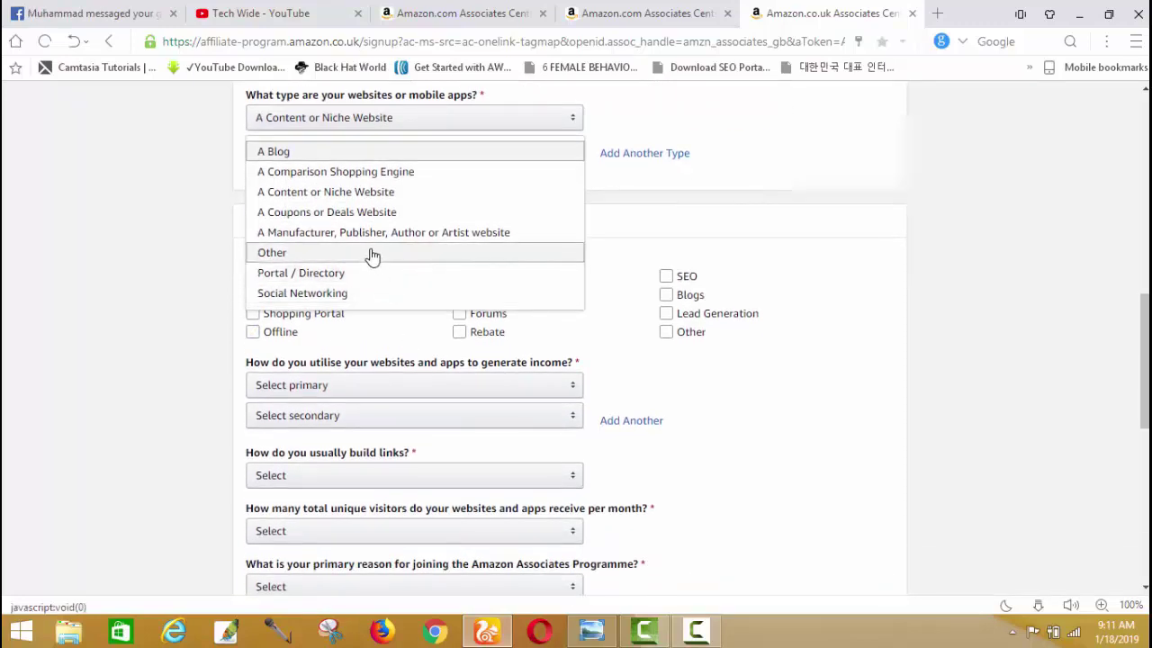
click(866, 224)
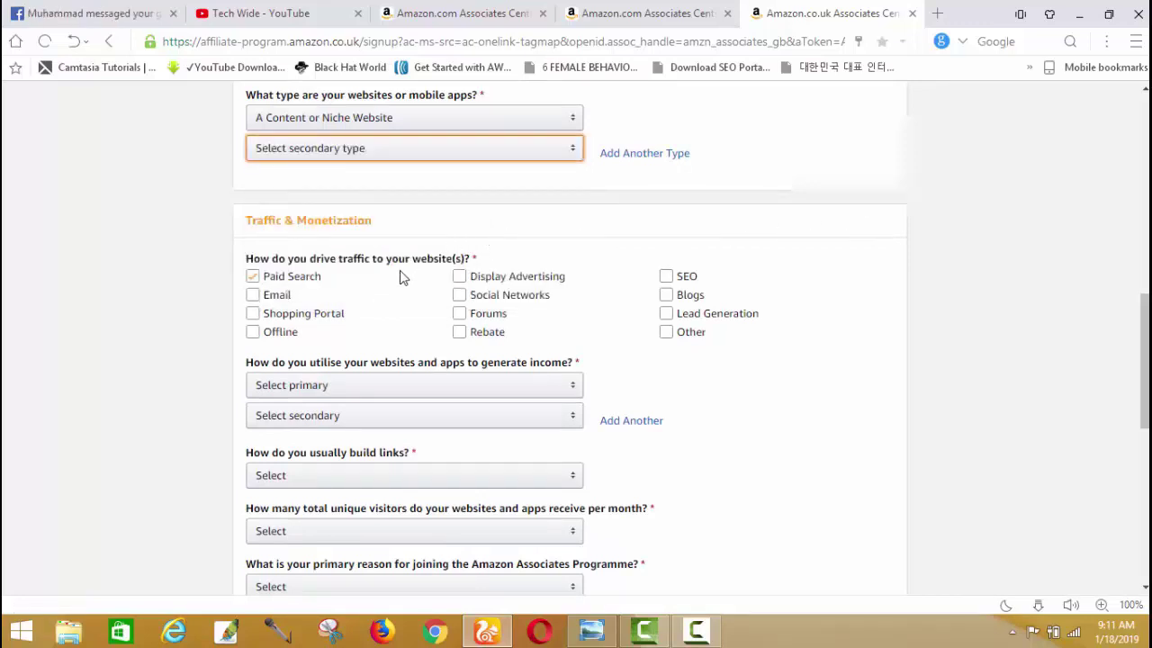
- Mark Social Networks, SEO and Blogs as the ways traffic is driven to the website
click(533, 297)
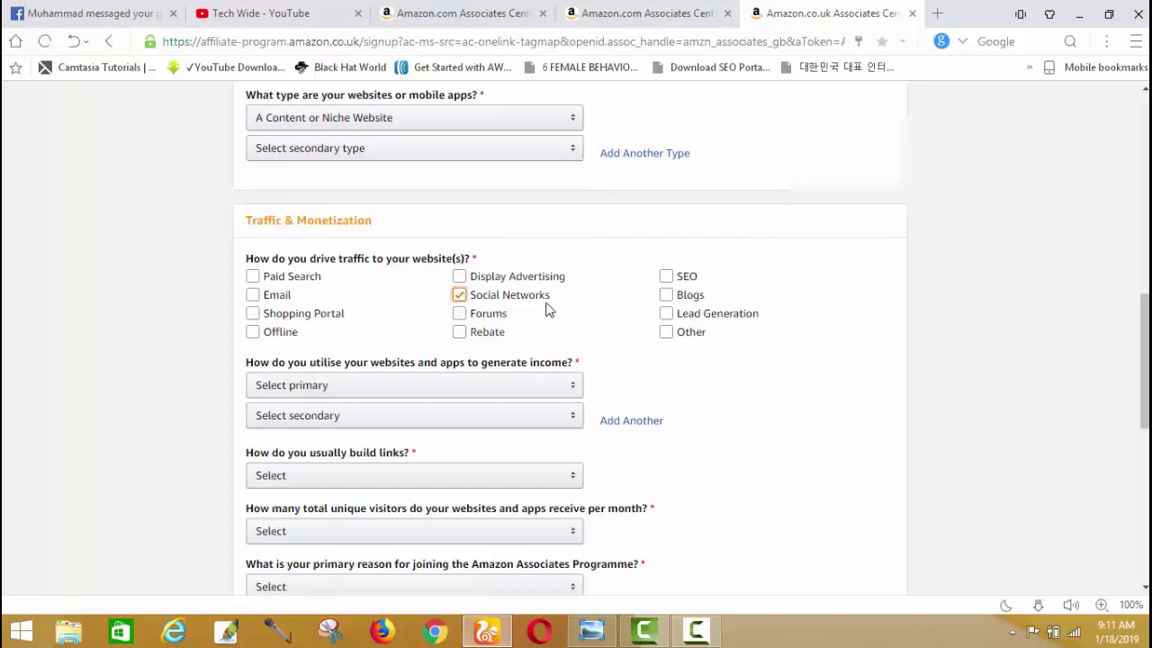
click(689, 284)
click(695, 303)
- Set the primary income method to Amazon Associates is the Only Monetization I Use and the secondary to Other Affiliate Programs
scroll(540, 371, down, 1)
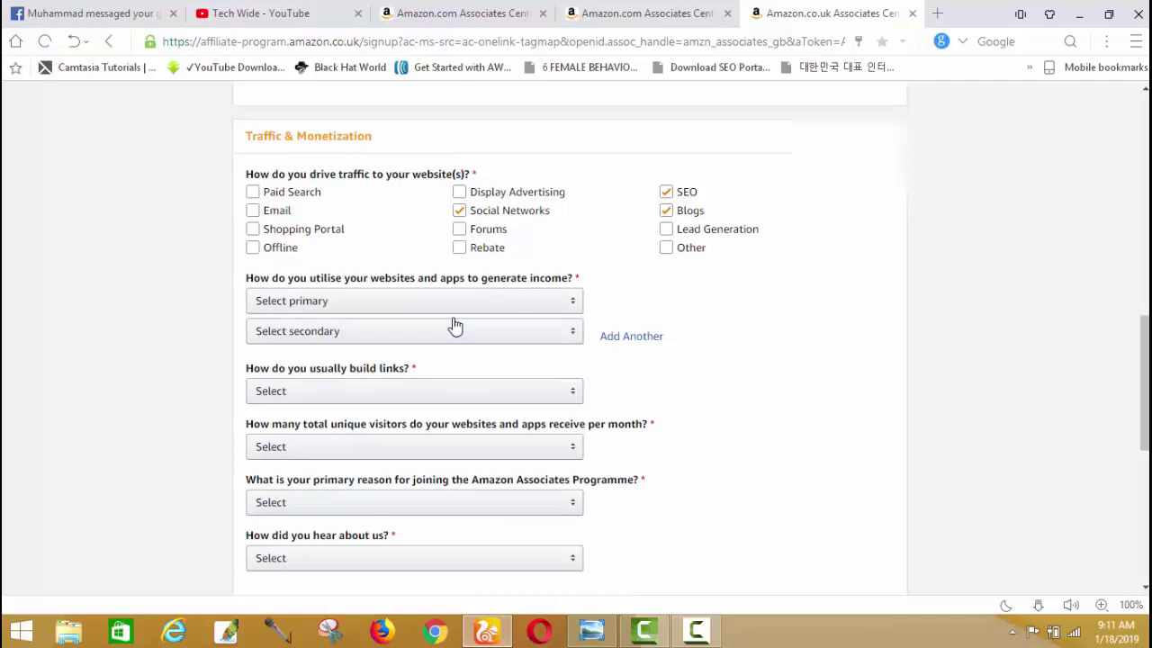
click(523, 308)
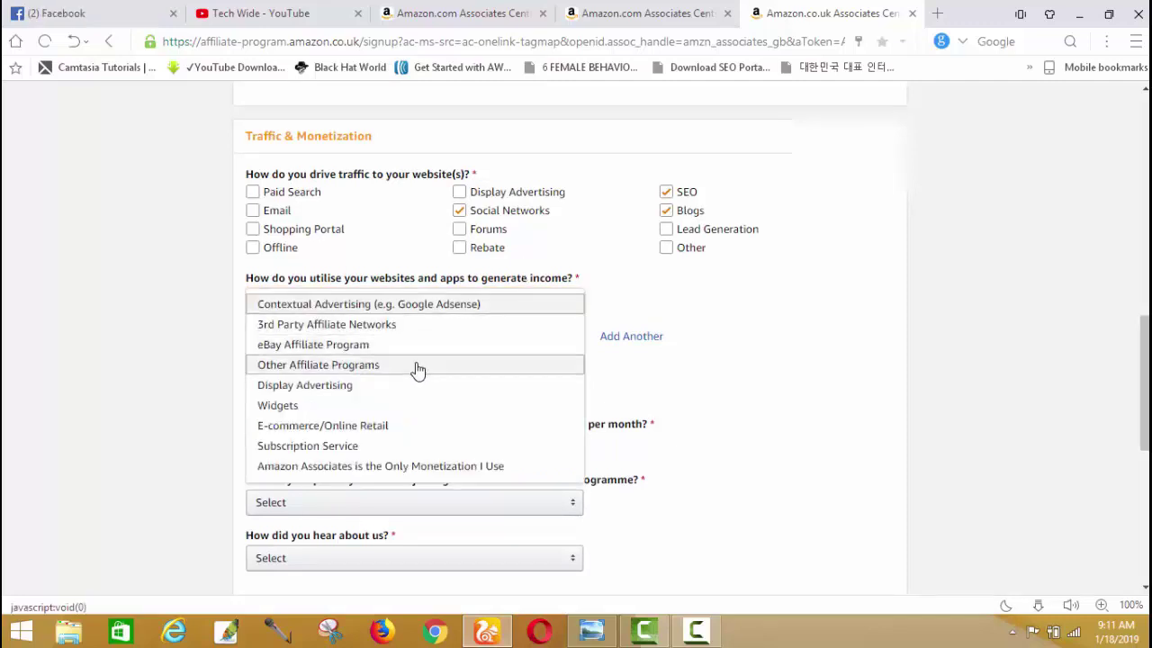
scroll(416, 369, down, 2)
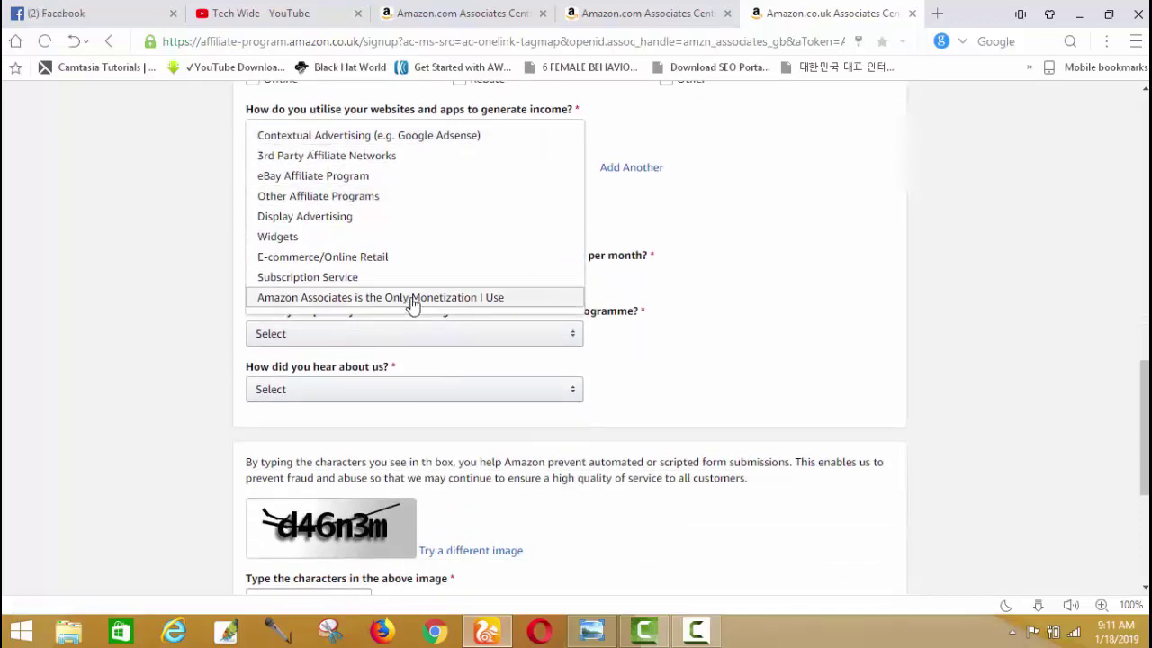
click(411, 304)
scroll(450, 297, up, 1)
click(487, 248)
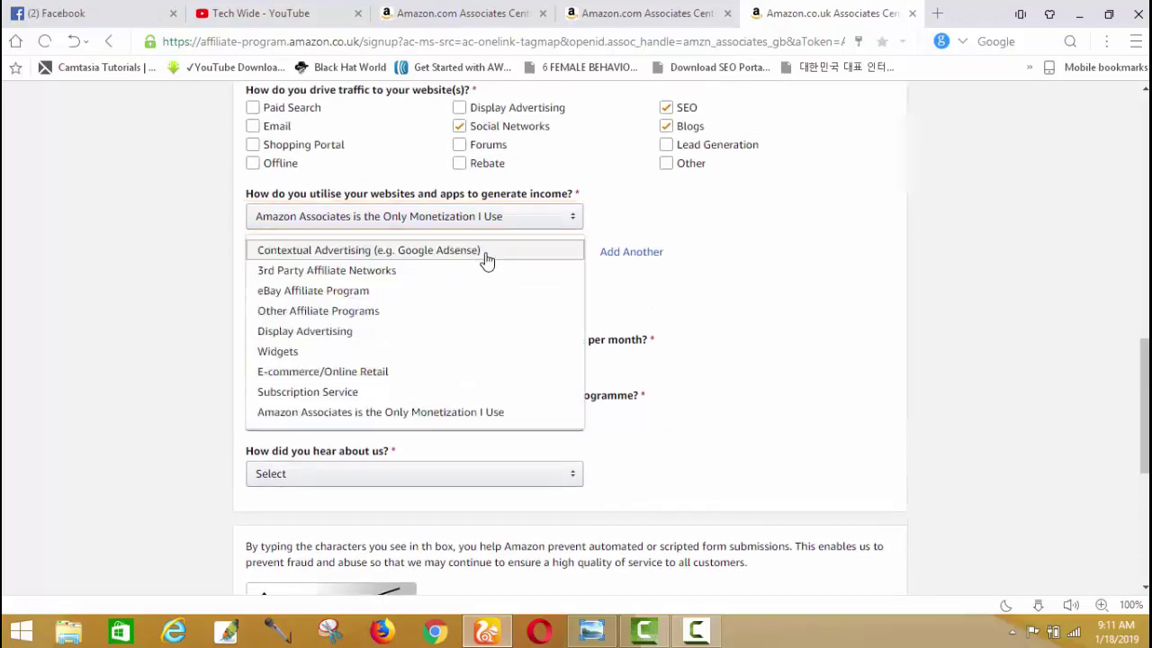
click(446, 310)
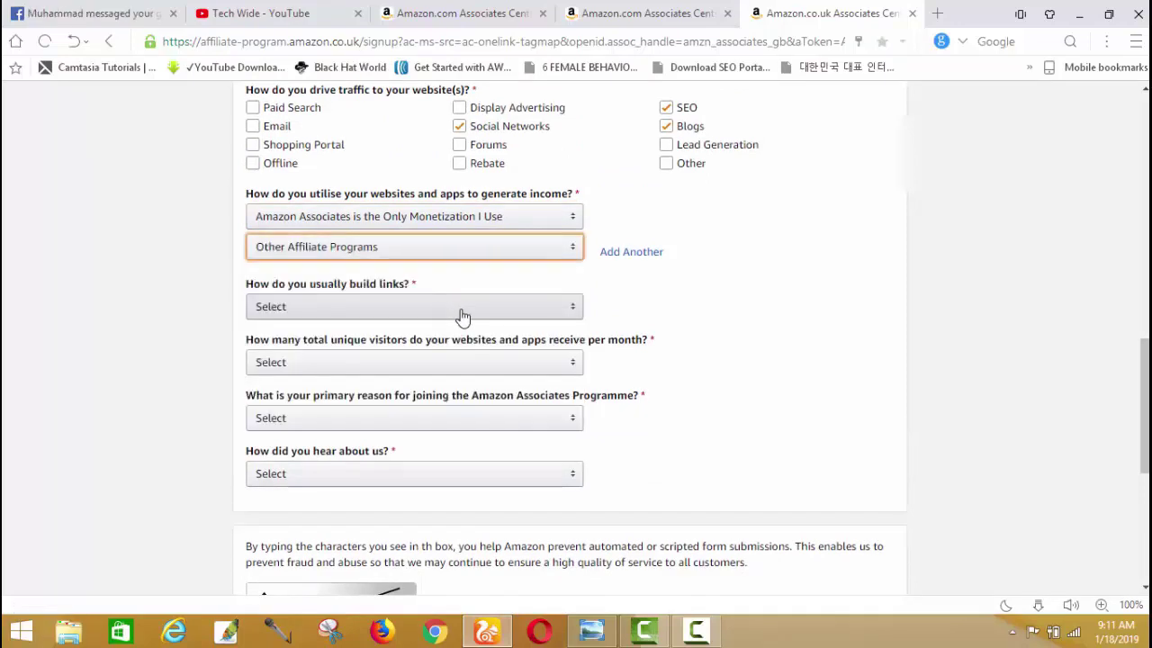
- Choose HTML Editor as the usual link-building method and From 501 to 5,000 as the monthly unique visitors
click(459, 310)
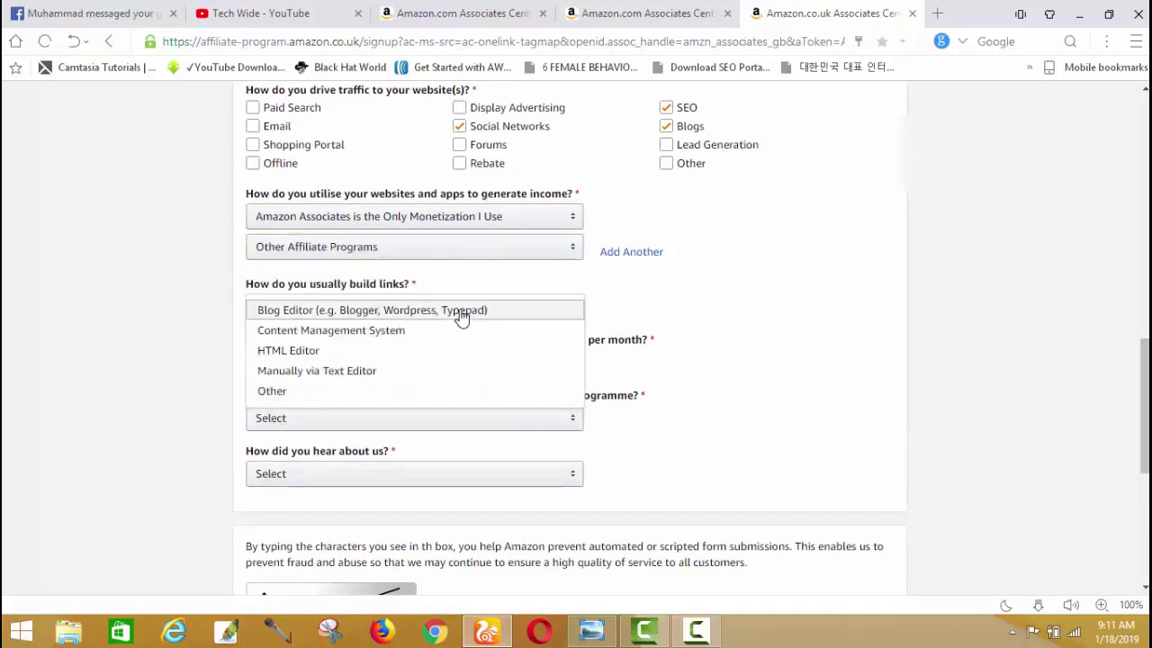
click(405, 350)
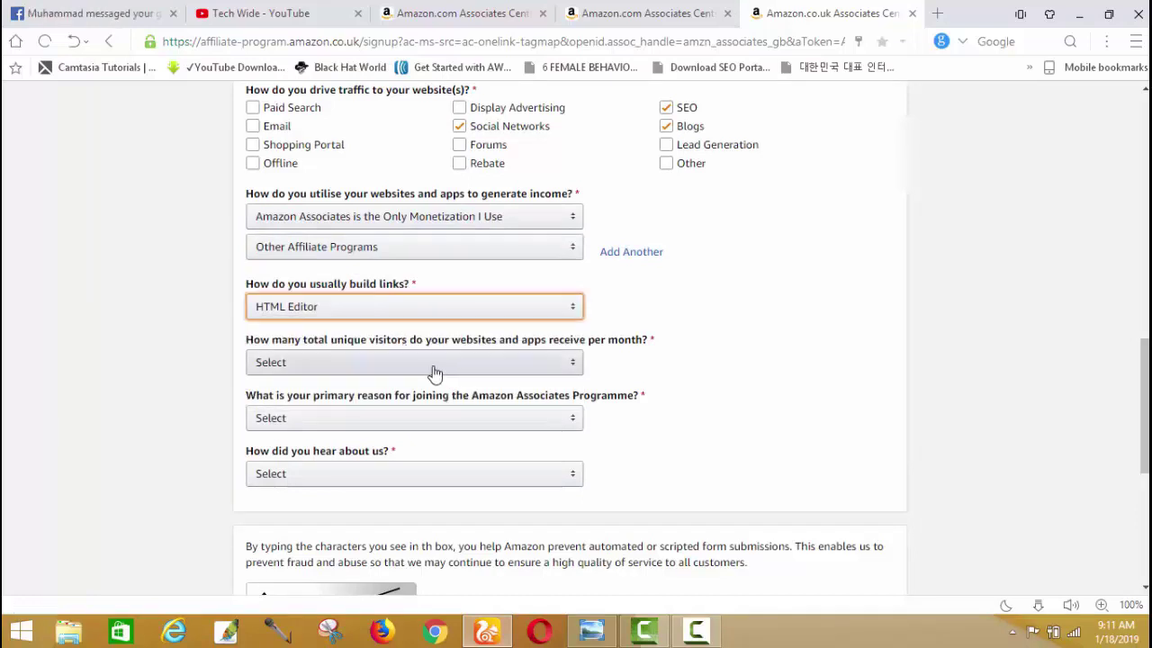
click(432, 369)
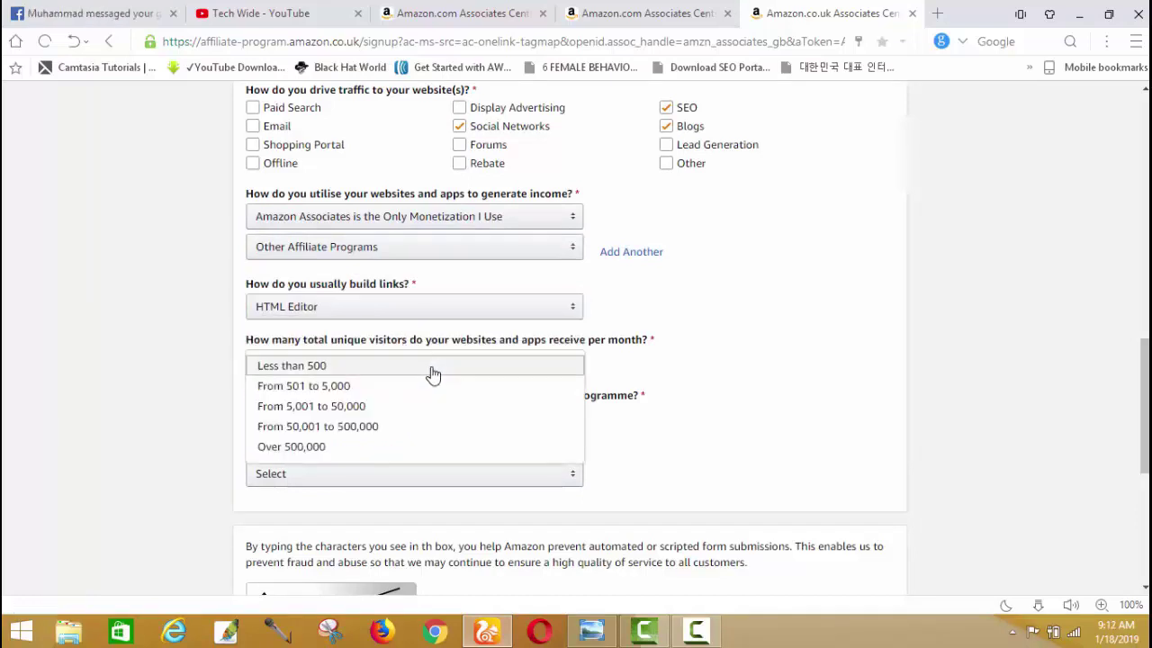
click(406, 385)
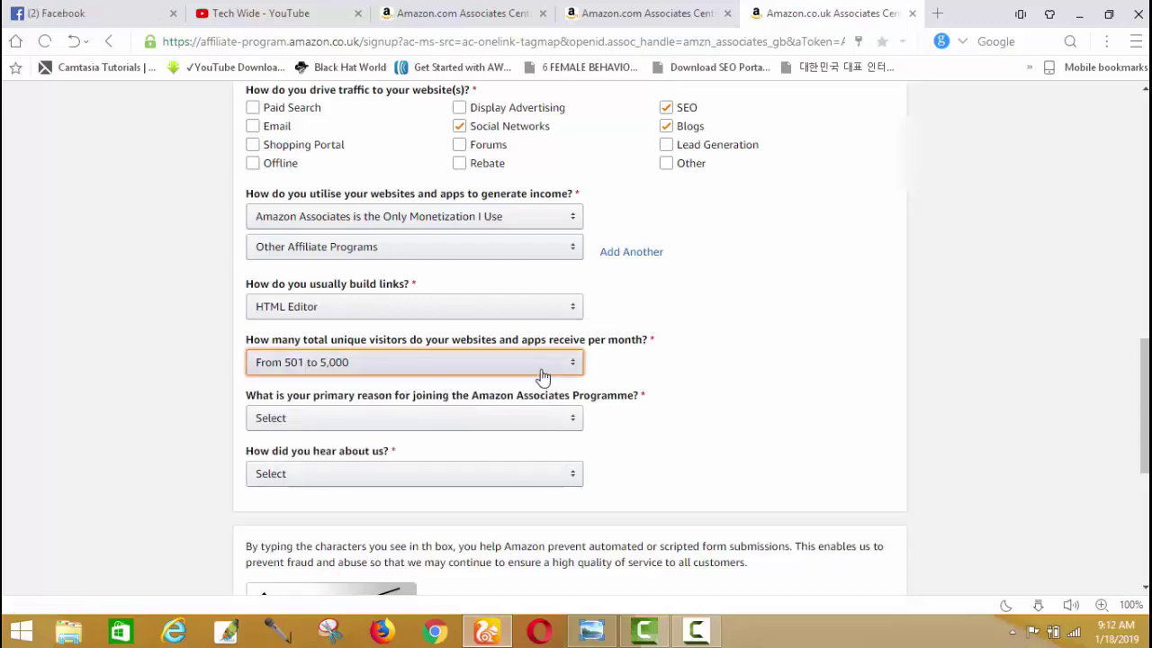
- Give To Monetize My Site as the primary reason for joining and Online Search as how the programme was found
click(547, 423)
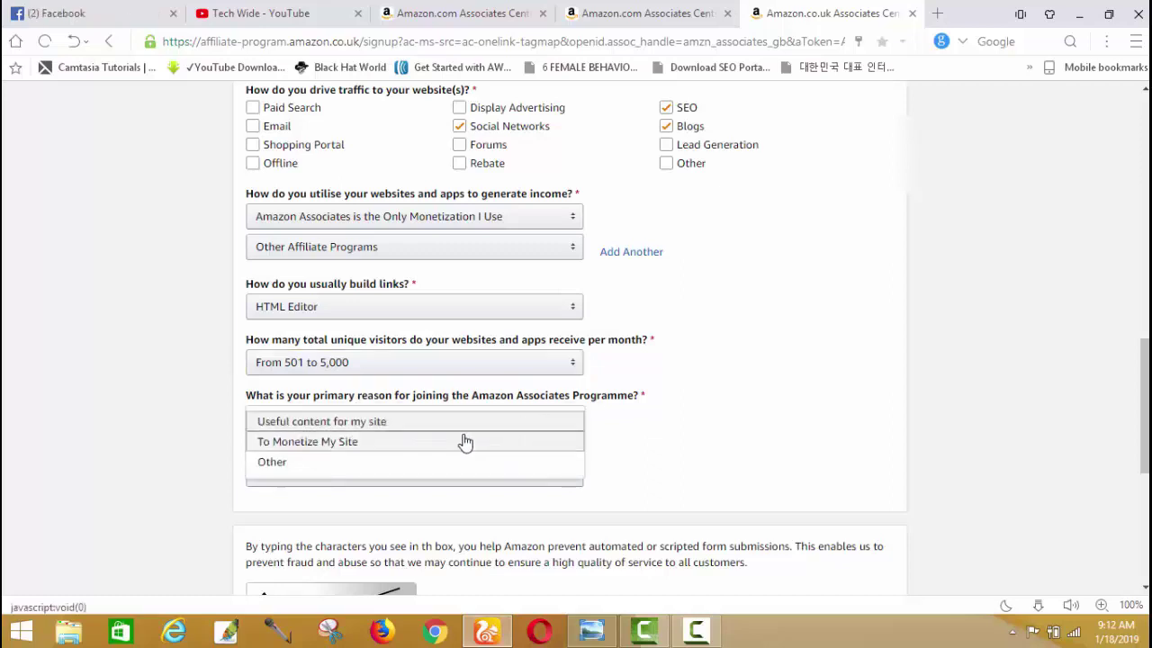
click(457, 443)
scroll(522, 441, down, 1)
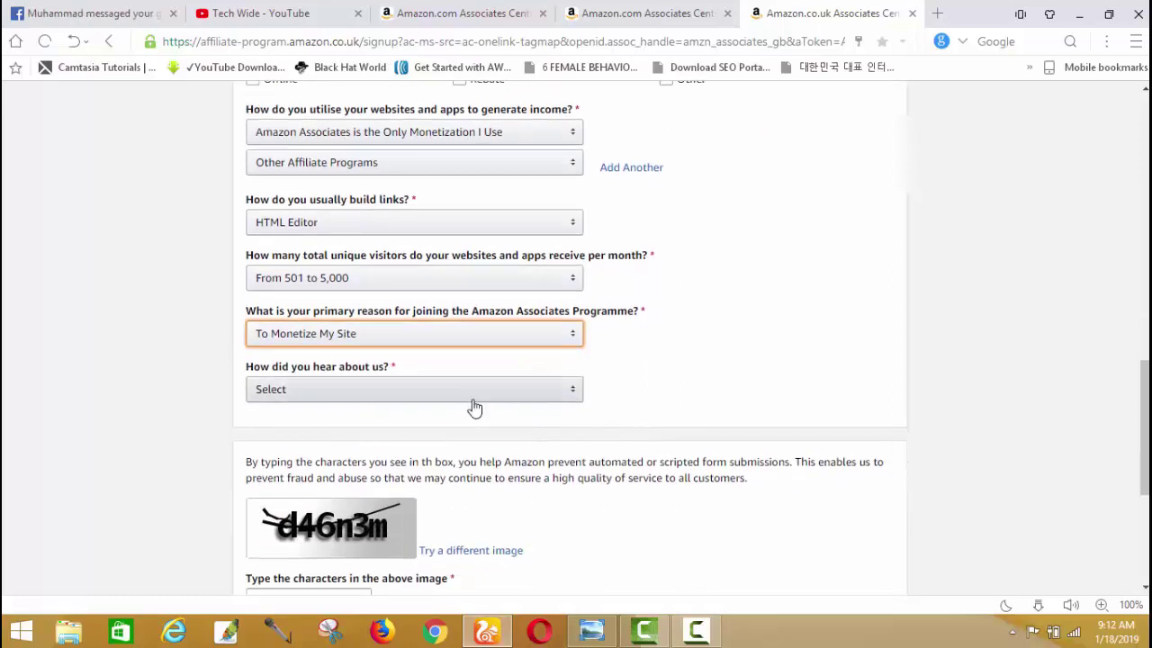
click(473, 401)
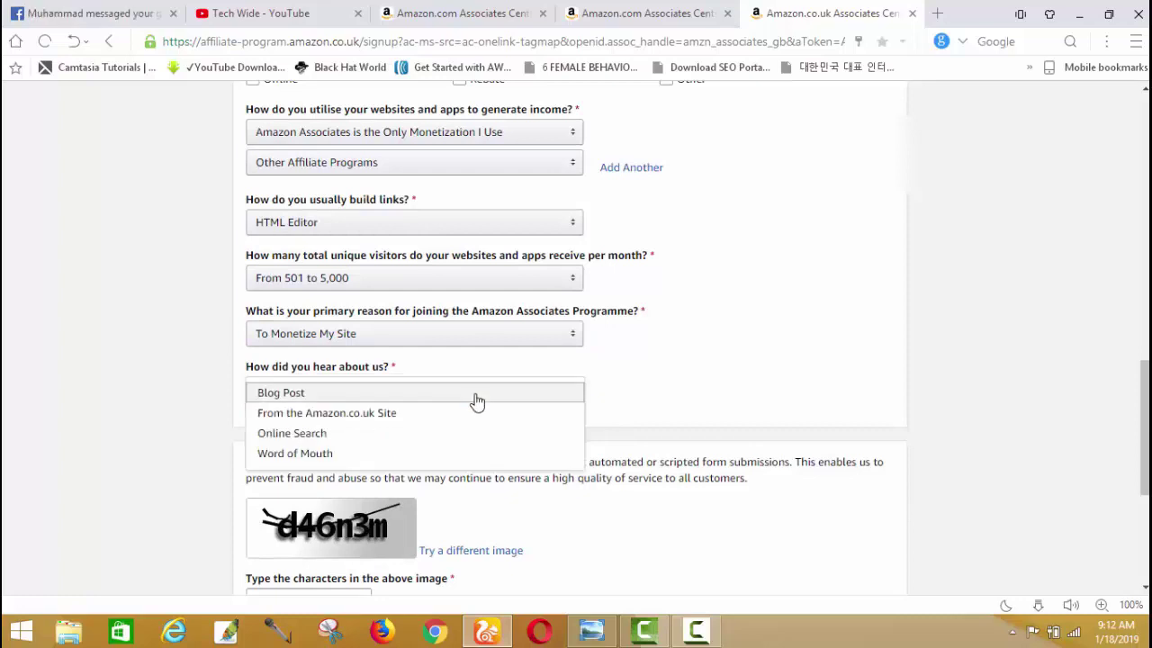
click(417, 435)
- Submit the UK sign-up after entering the verification image characters and agreeing to the Associates Programme Operating Agreement
scroll(450, 430, down, 2)
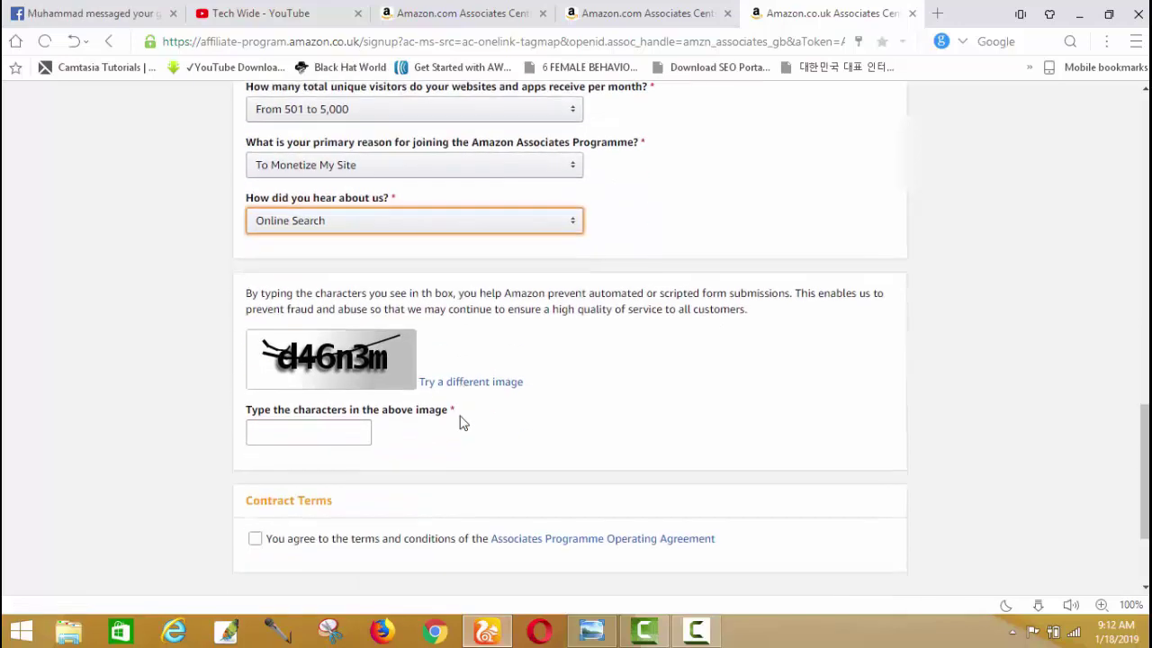
click(355, 428)
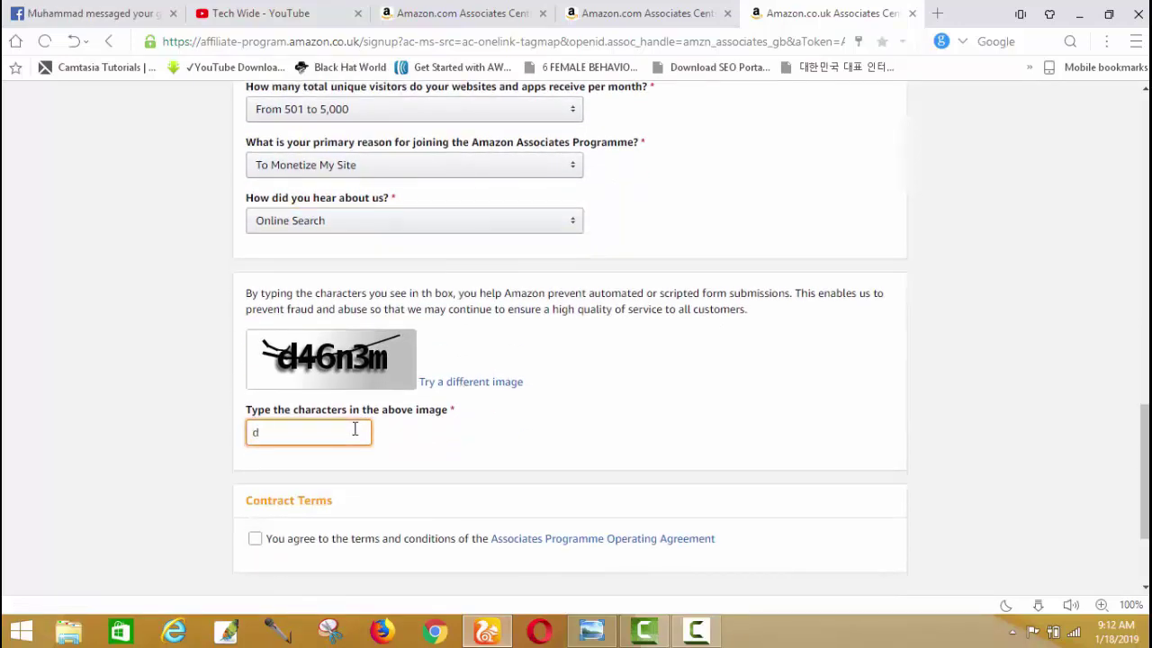
text(d46n3m)
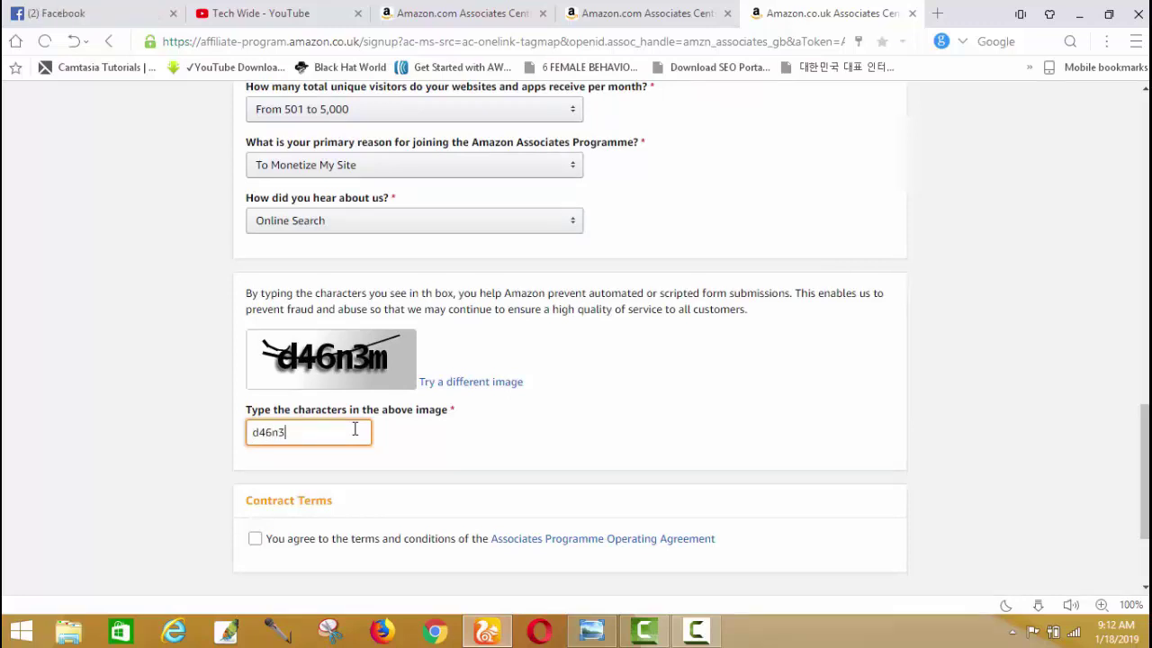
click(329, 544)
scroll(512, 468, down, 2)
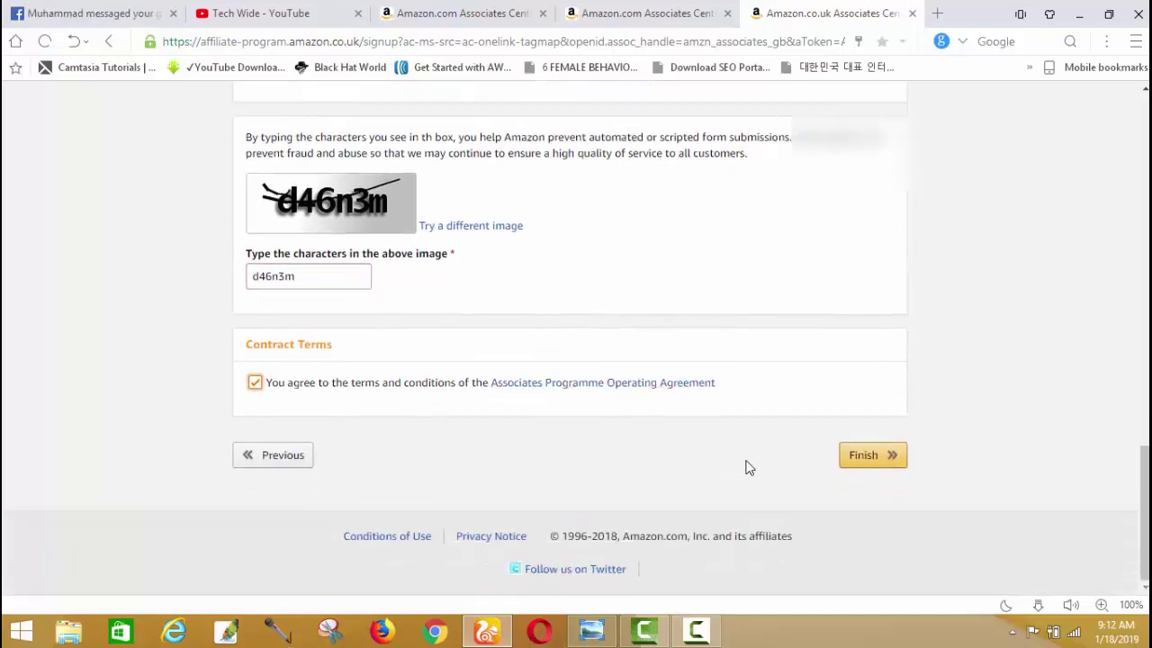
click(846, 461)
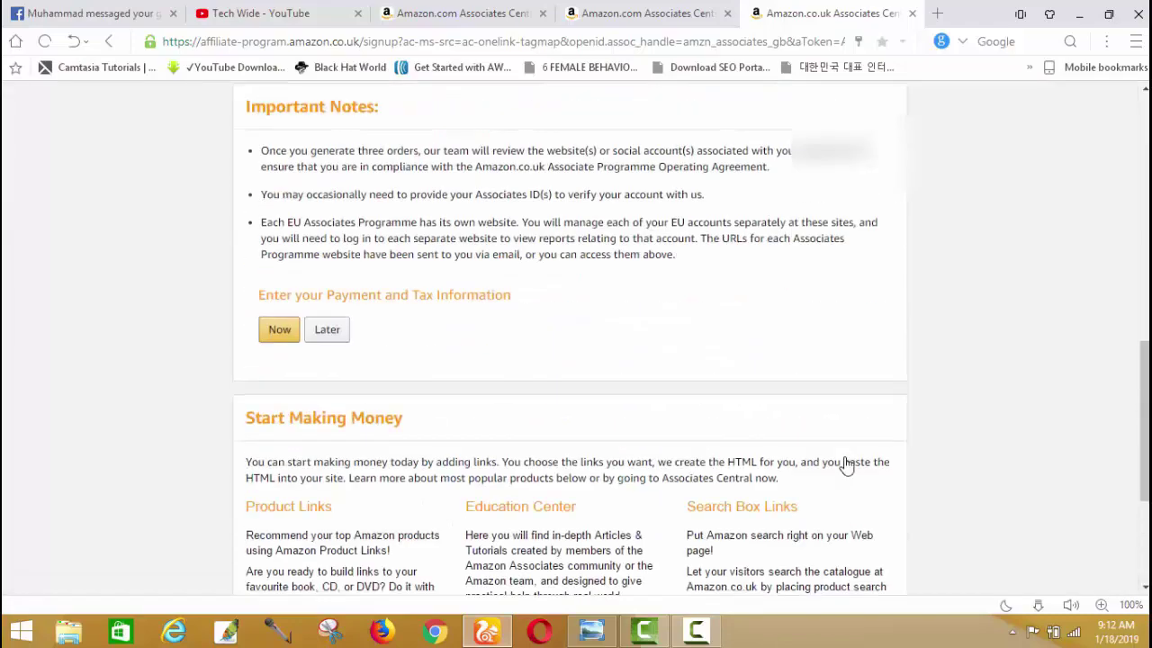
- Copy the newly assigned Amazon.co.uk Associates ID from the sign-up confirmation page
scroll(821, 459, down, 2)
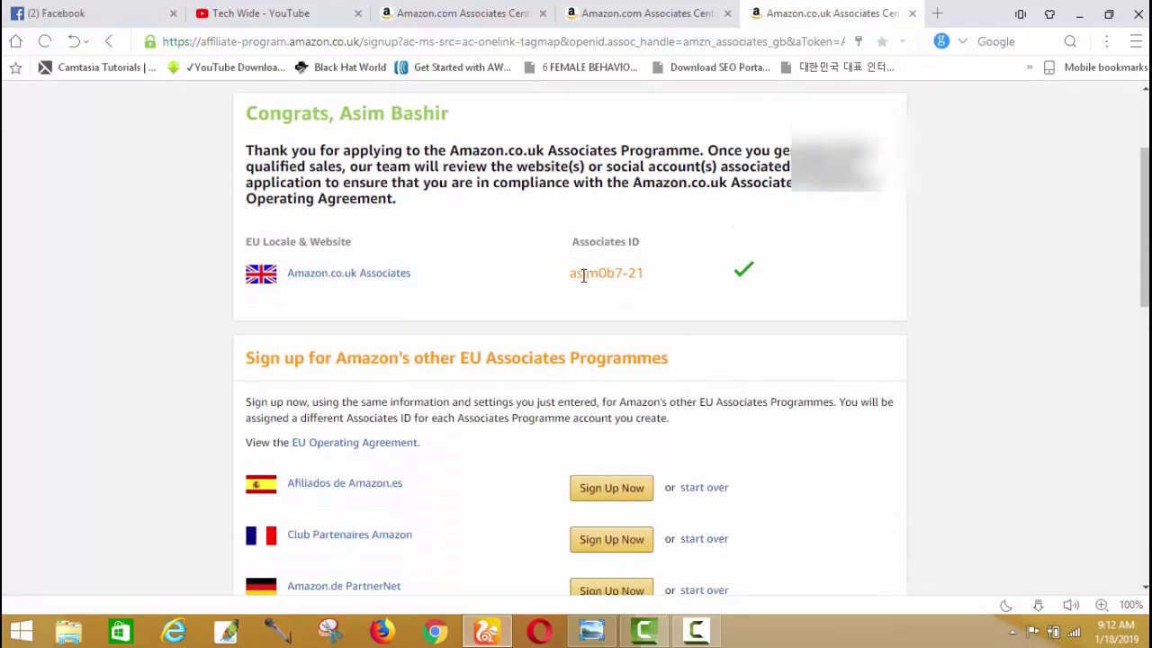
drag(646, 273, 572, 276)
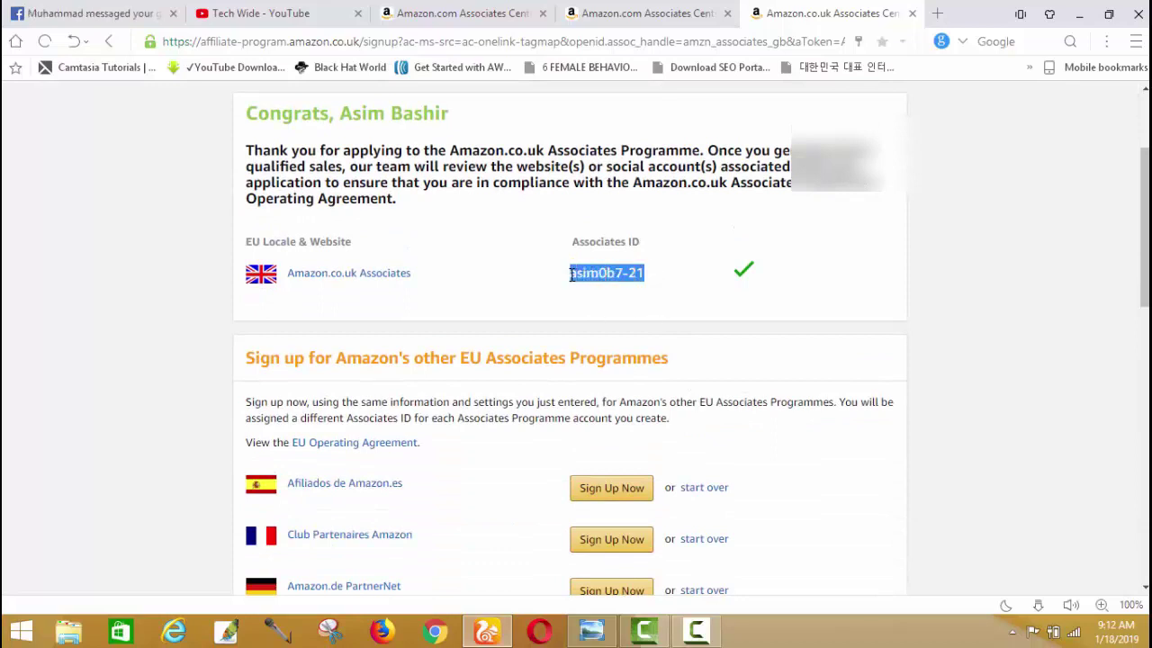
right_click(576, 274)
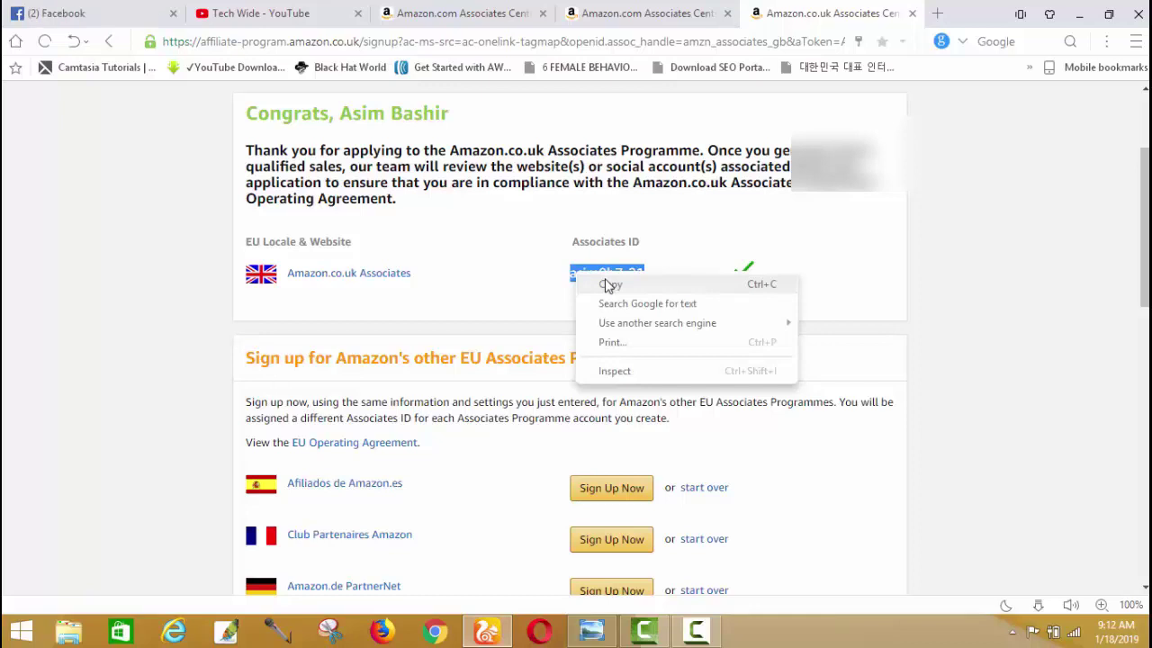
click(608, 286)
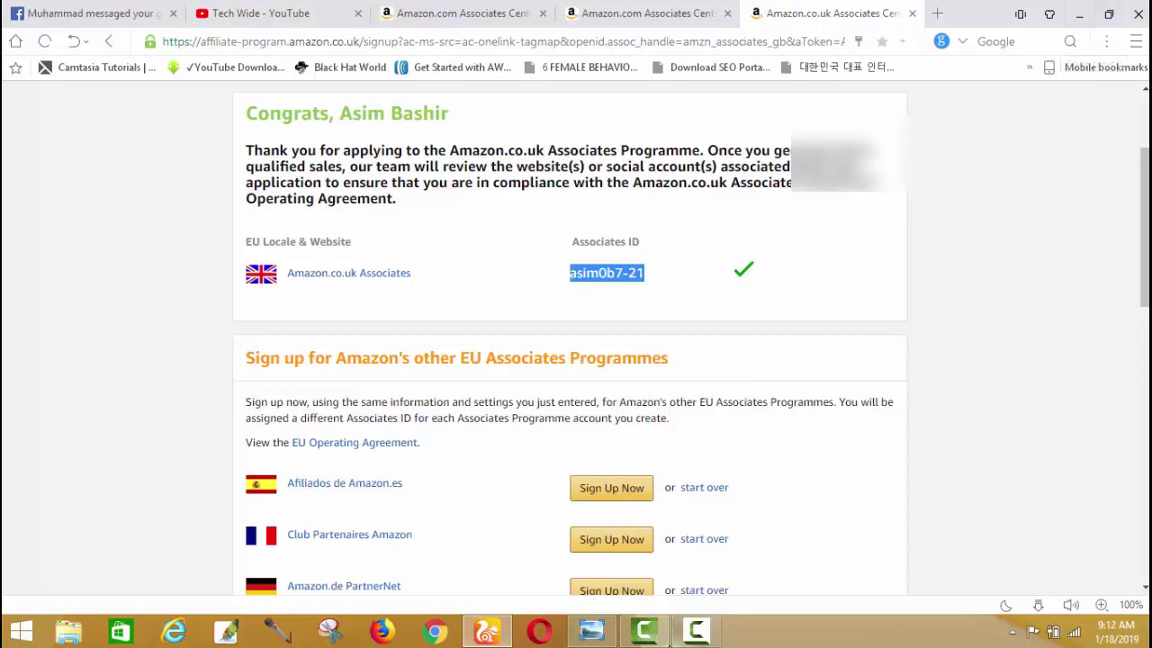
click(695, 629)
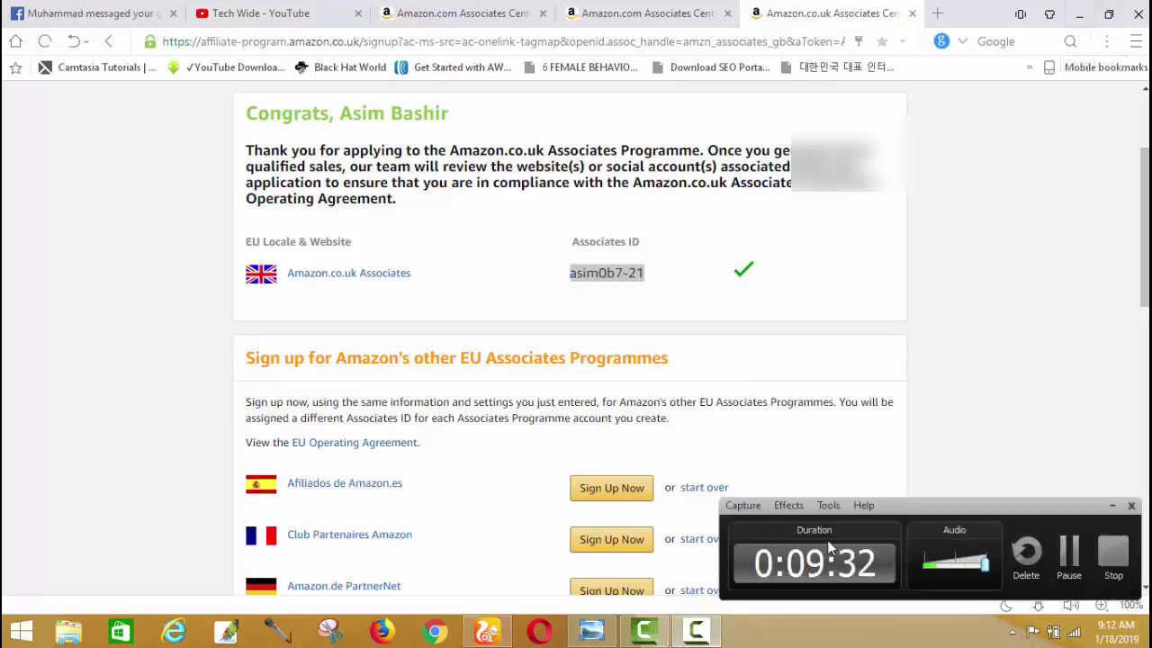
click(1067, 553)
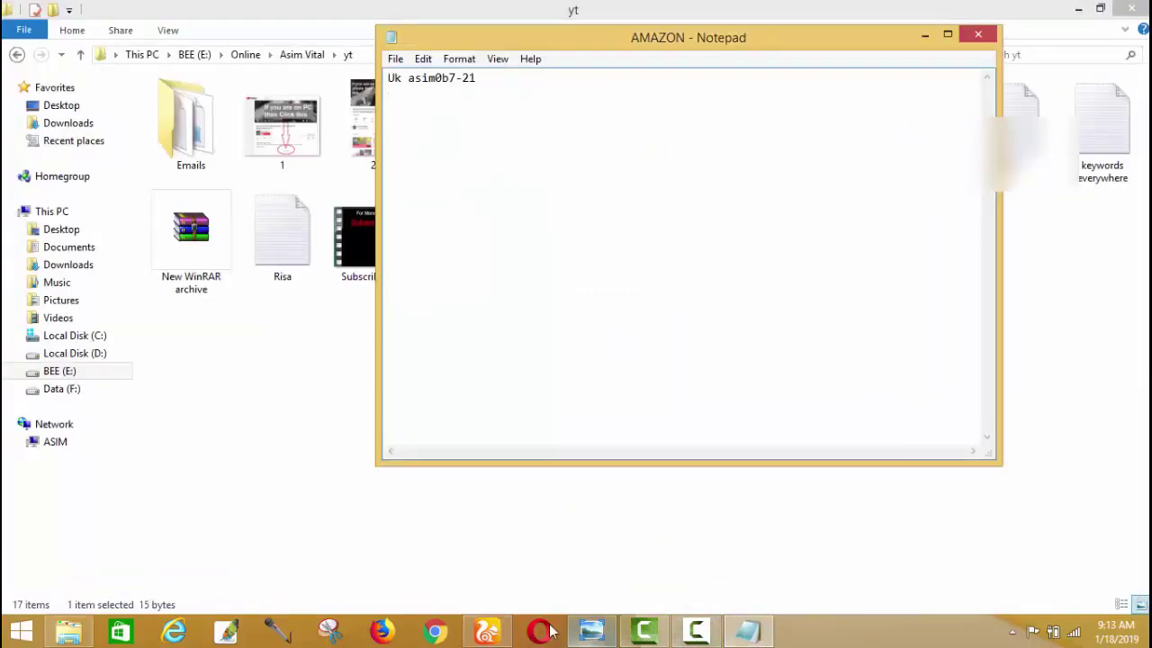
click(493, 630)
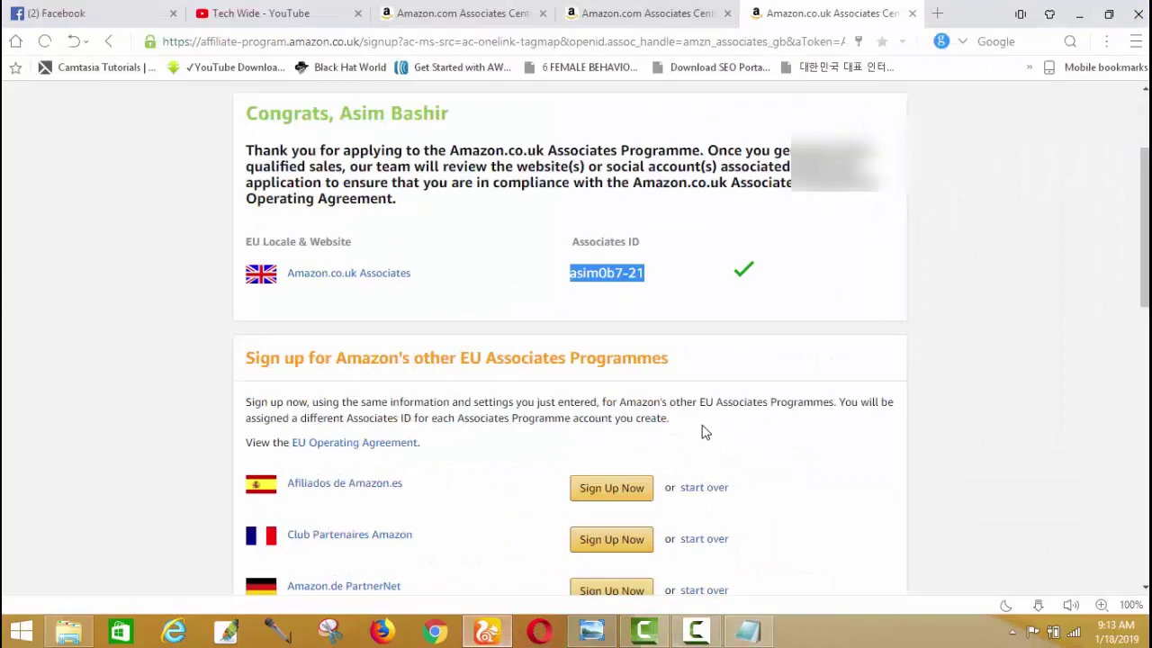
scroll(702, 450, down, 3)
scroll(698, 445, up, 3)
scroll(697, 445, down, 2)
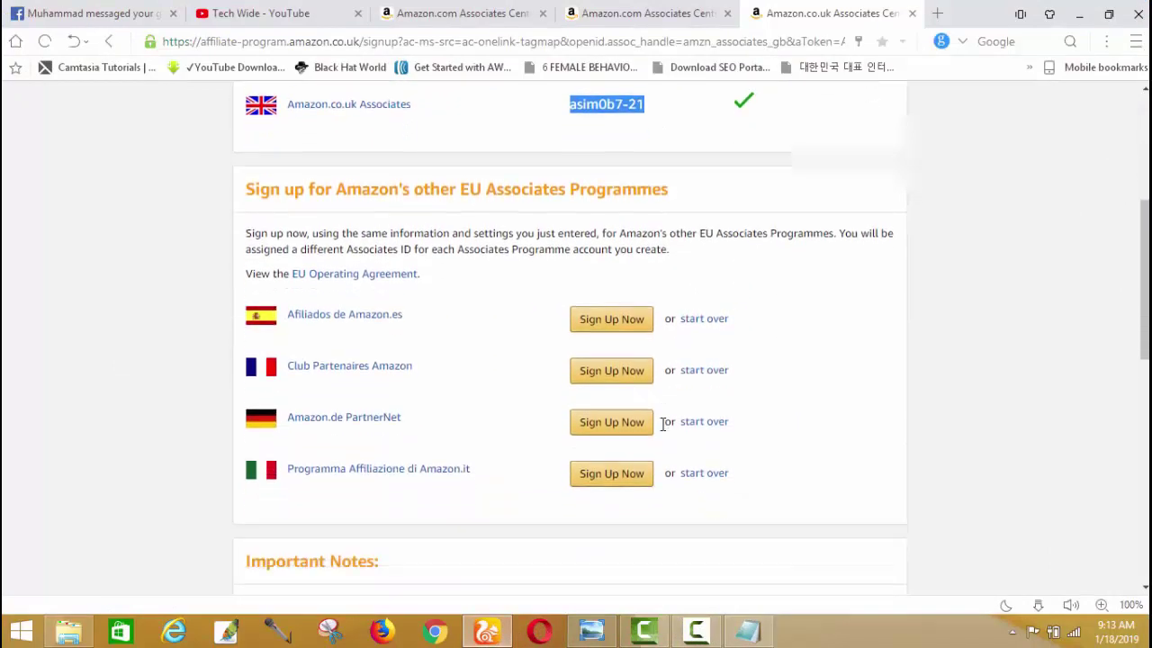
scroll(663, 424, up, 2)
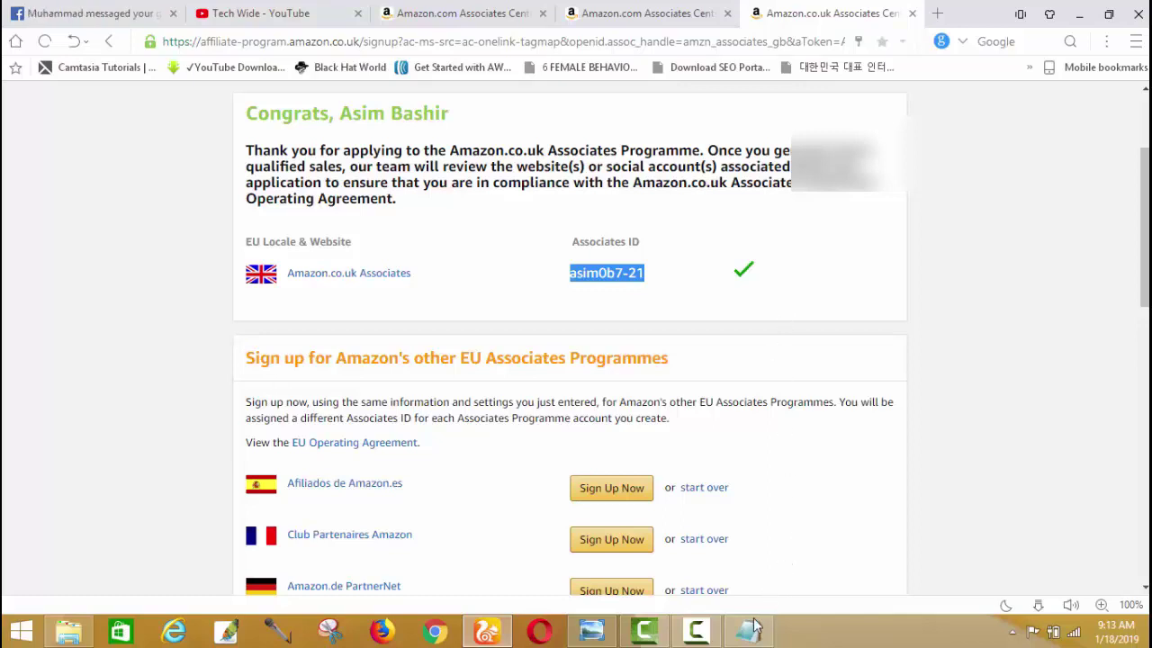
click(695, 629)
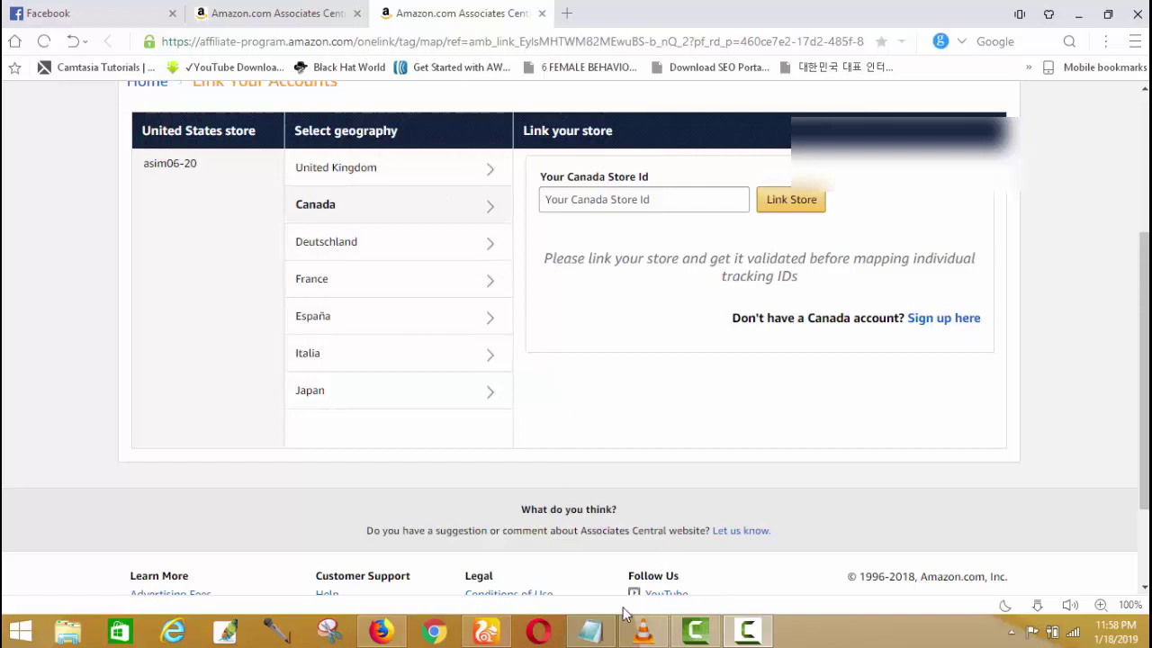
- Review the saved store IDs for each country in the AMAZON Notepad file and put the file away
click(590, 630)
click(552, 132)
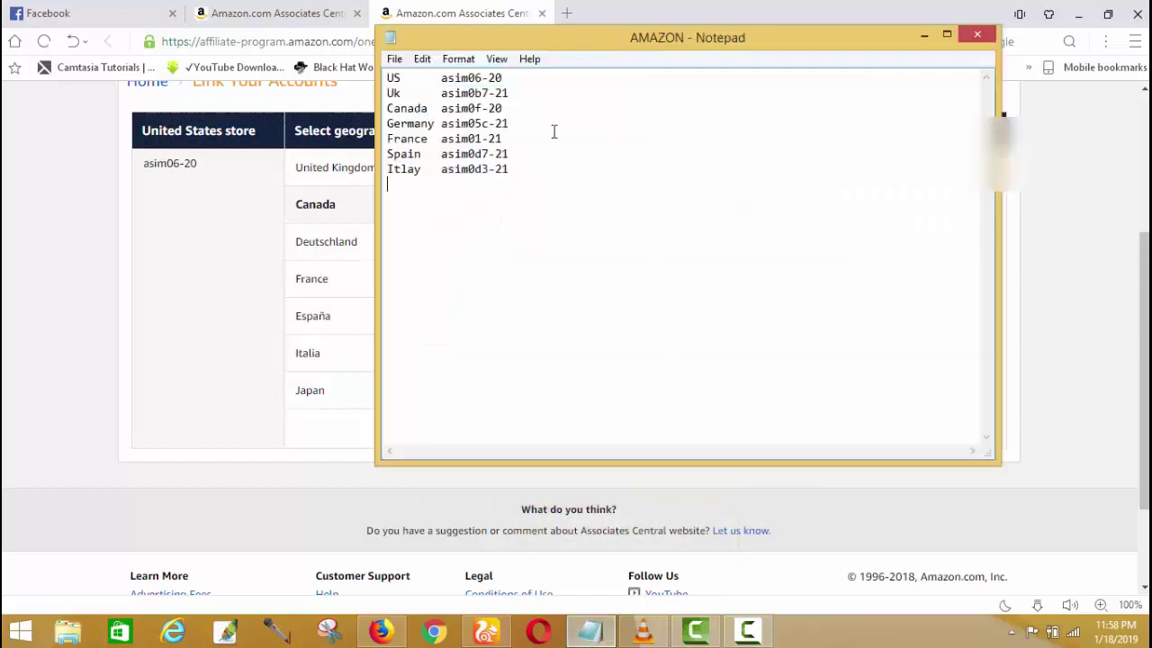
click(930, 40)
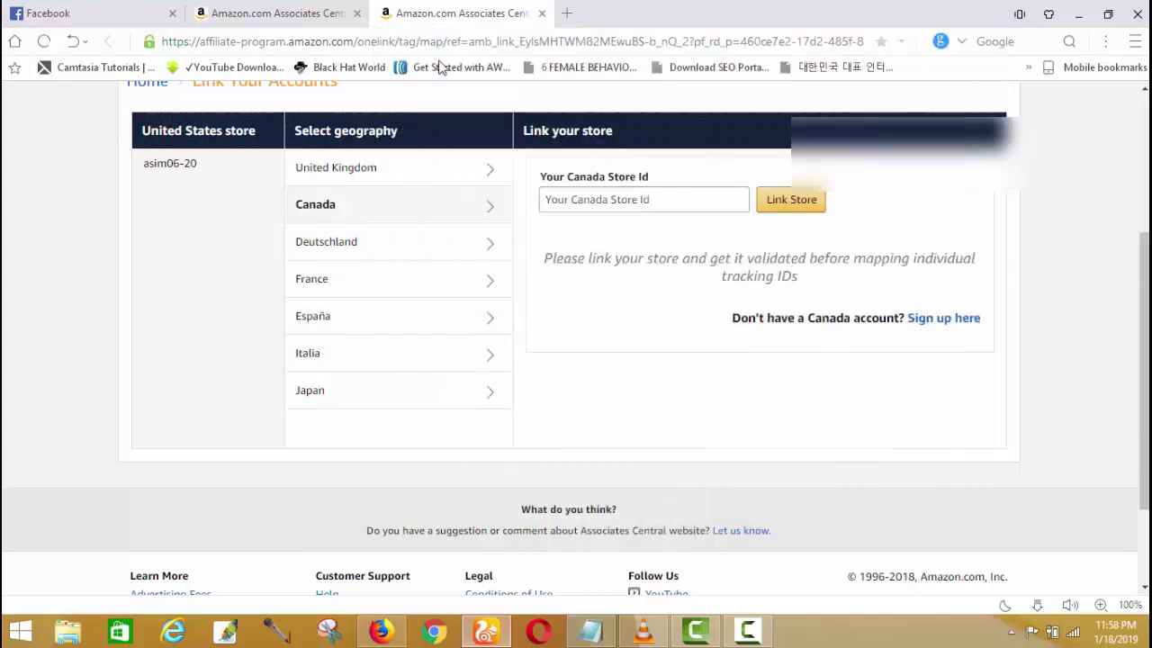
- Go to the OneLink overview and open the account-linking page from Step 1 of Getting started
click(308, 8)
scroll(1029, 255, up, 5)
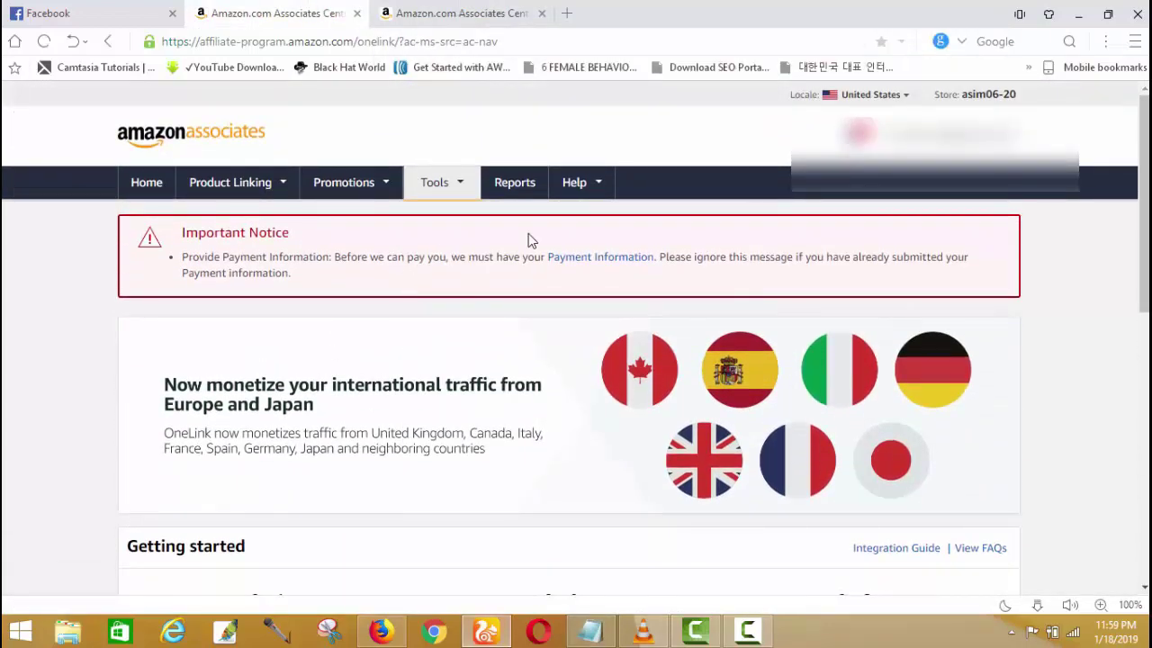
scroll(528, 241, down, 3)
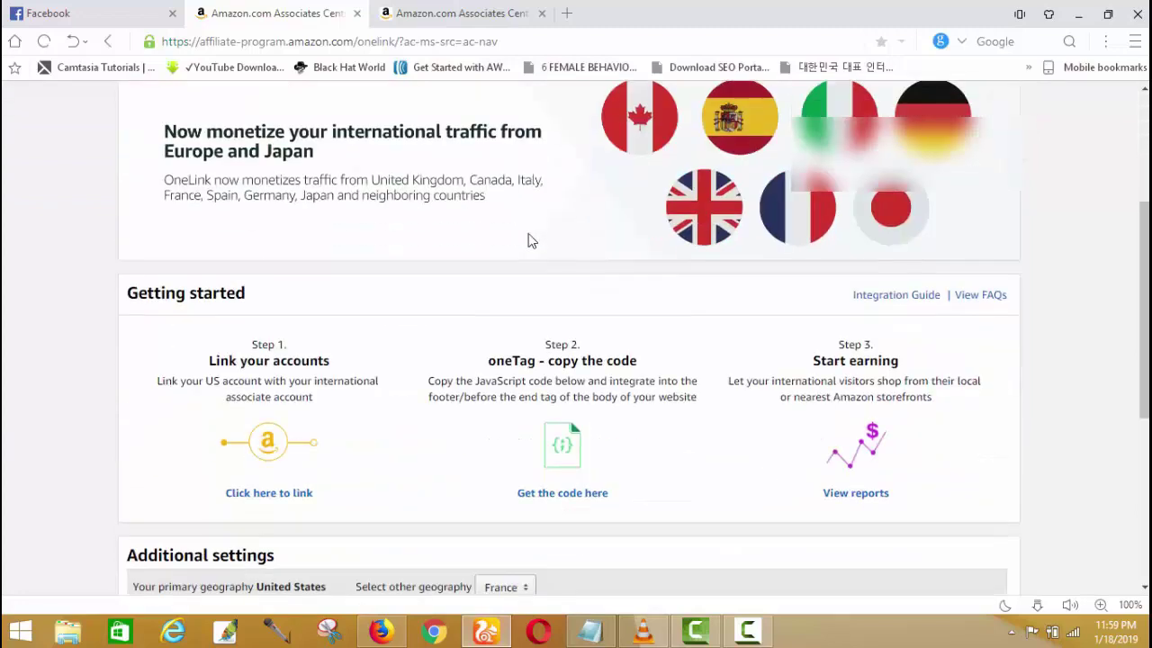
click(293, 504)
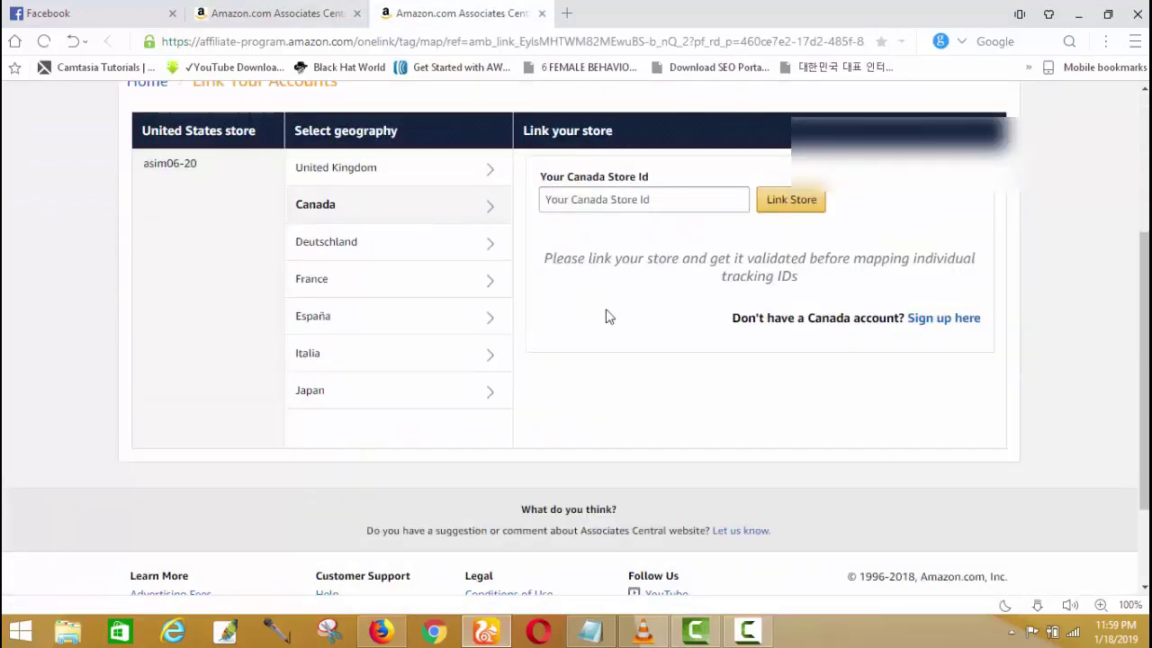
- Copy the Canada store ID from the AMAZON Notepad file and put the file away
scroll(528, 346, down, 2)
click(595, 199)
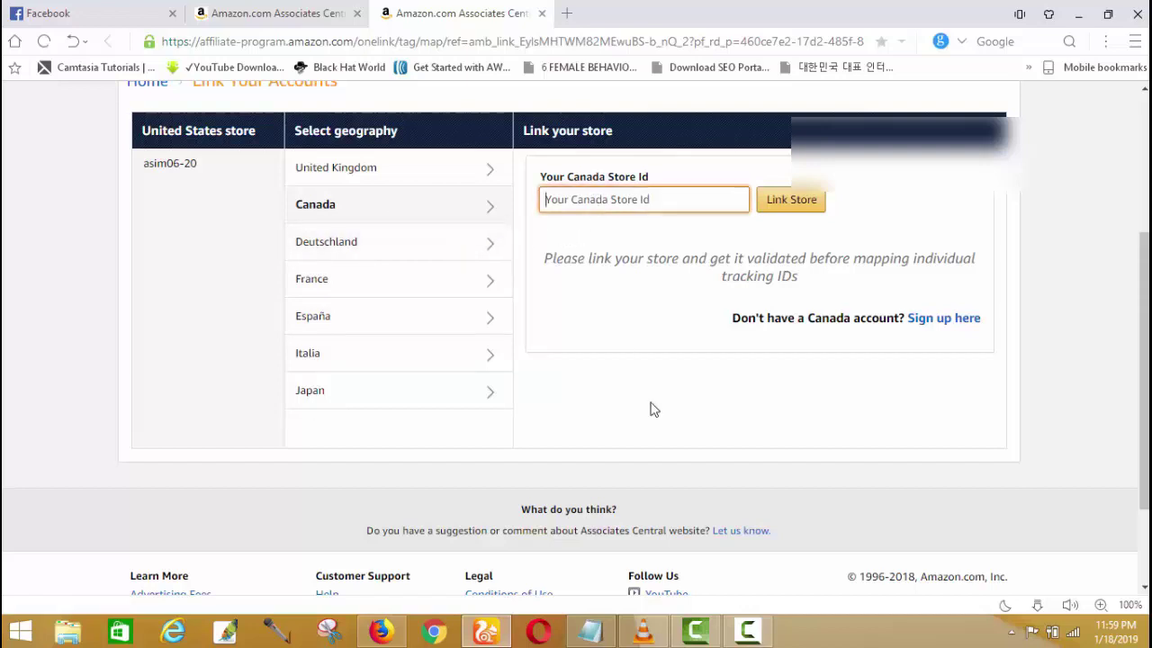
click(590, 629)
drag(510, 110, 444, 105)
right_click(443, 106)
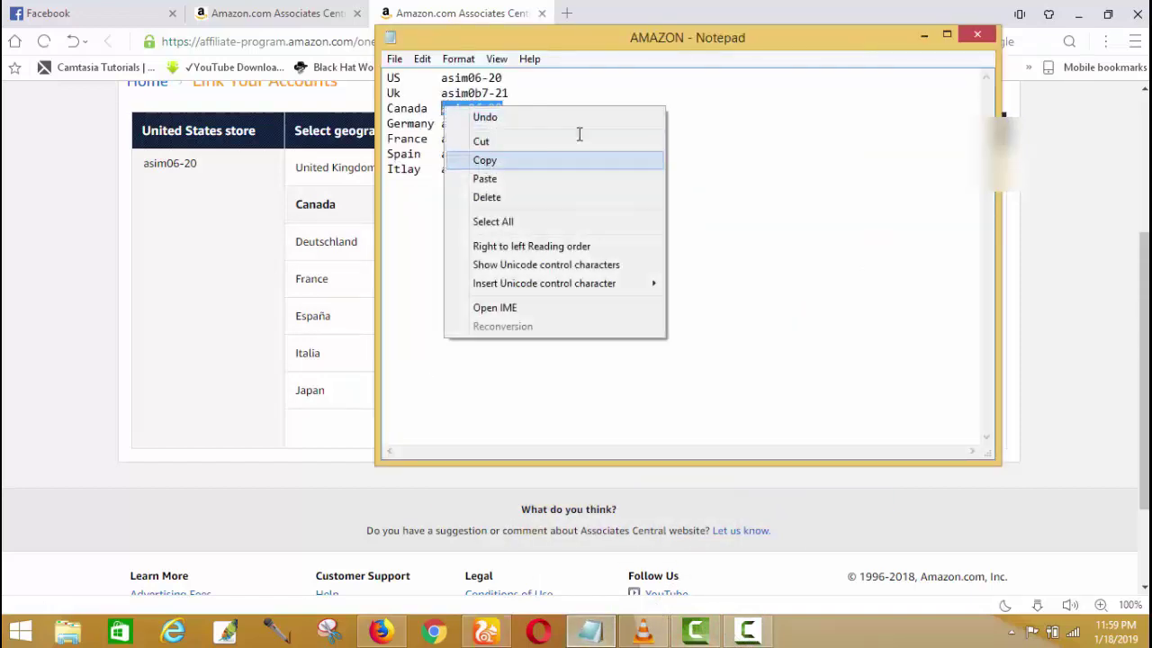
click(576, 162)
click(924, 36)
- Paste the copied ID as the Canada store ID and link the store to the US account
click(689, 199)
right_click(746, 200)
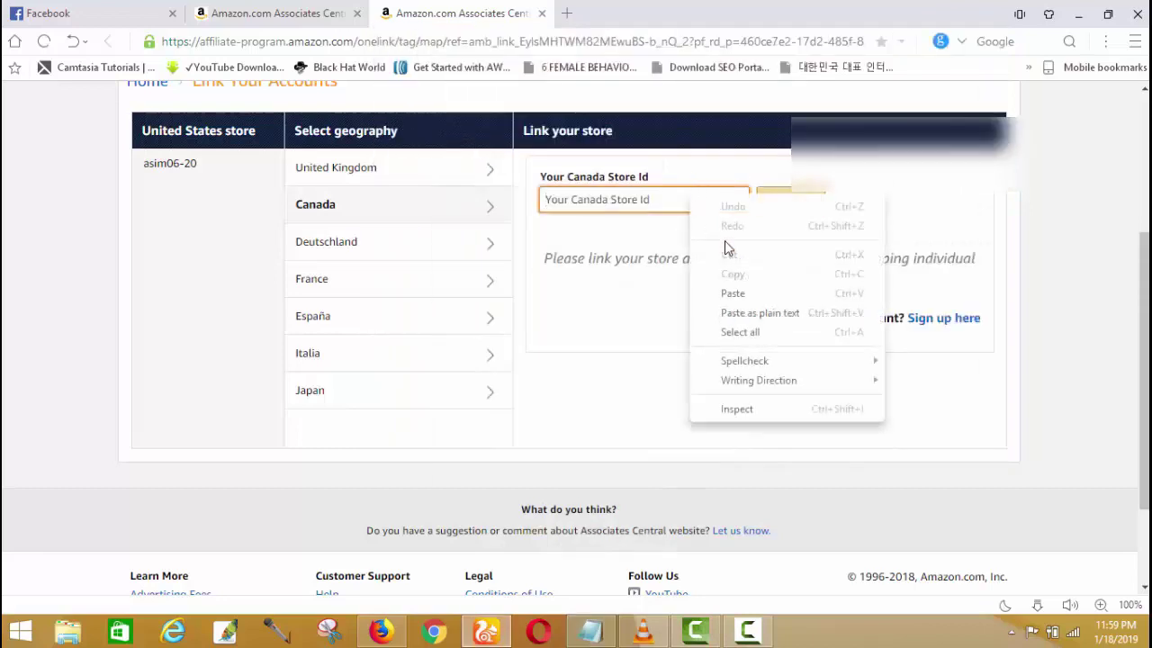
click(738, 290)
click(786, 210)
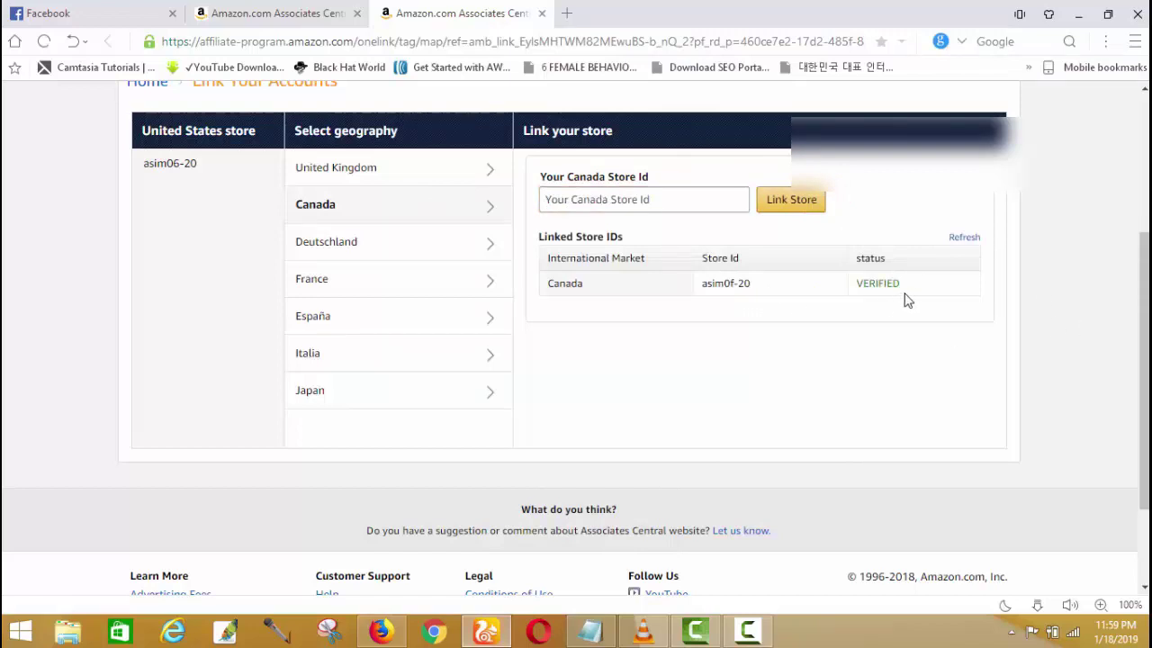
- Check the United Kingdom geography's linked store IDs and refresh their status
click(426, 169)
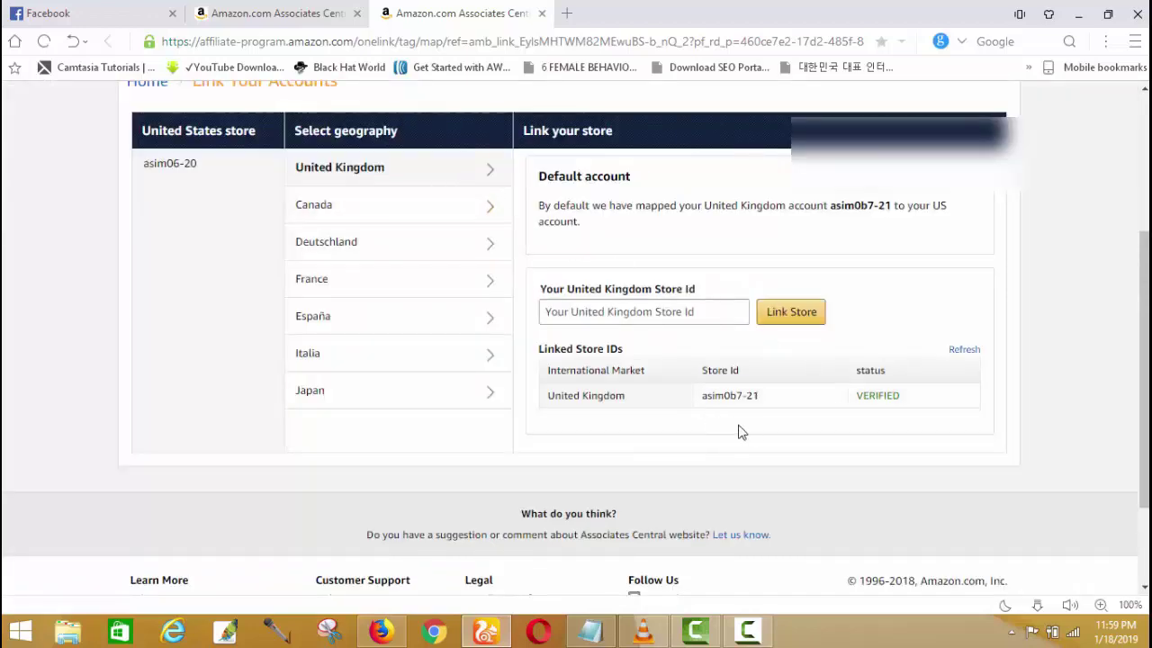
click(963, 353)
- Select Deutschland as the geography and copy the Germany store ID from the AMAZON Notepad file
click(364, 241)
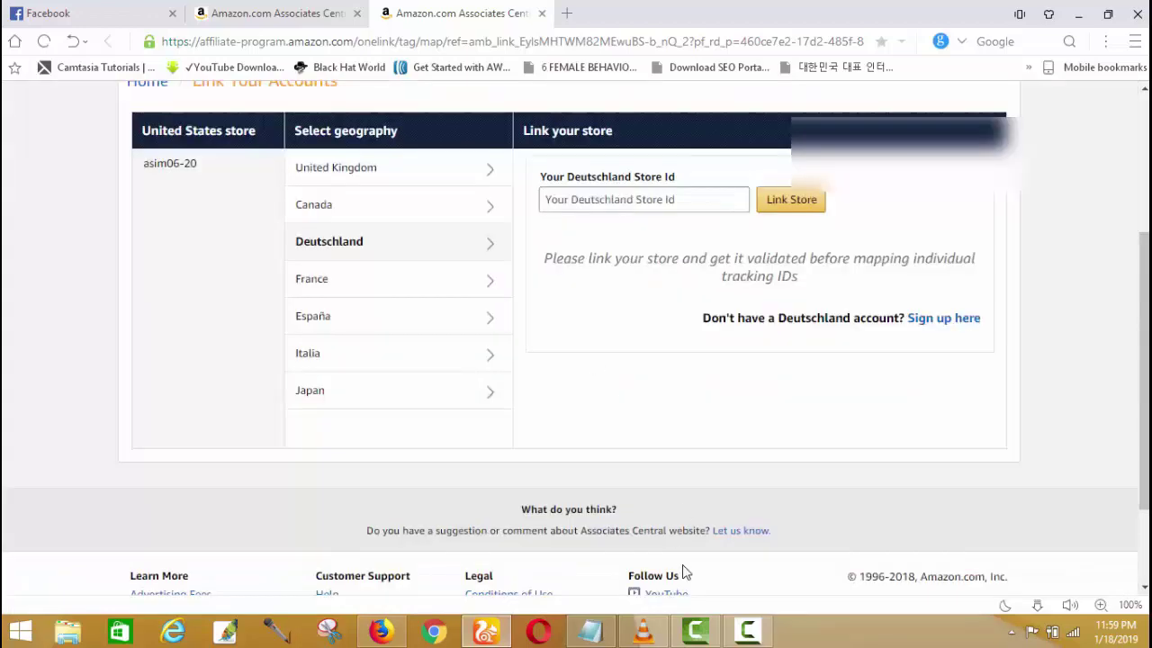
click(590, 631)
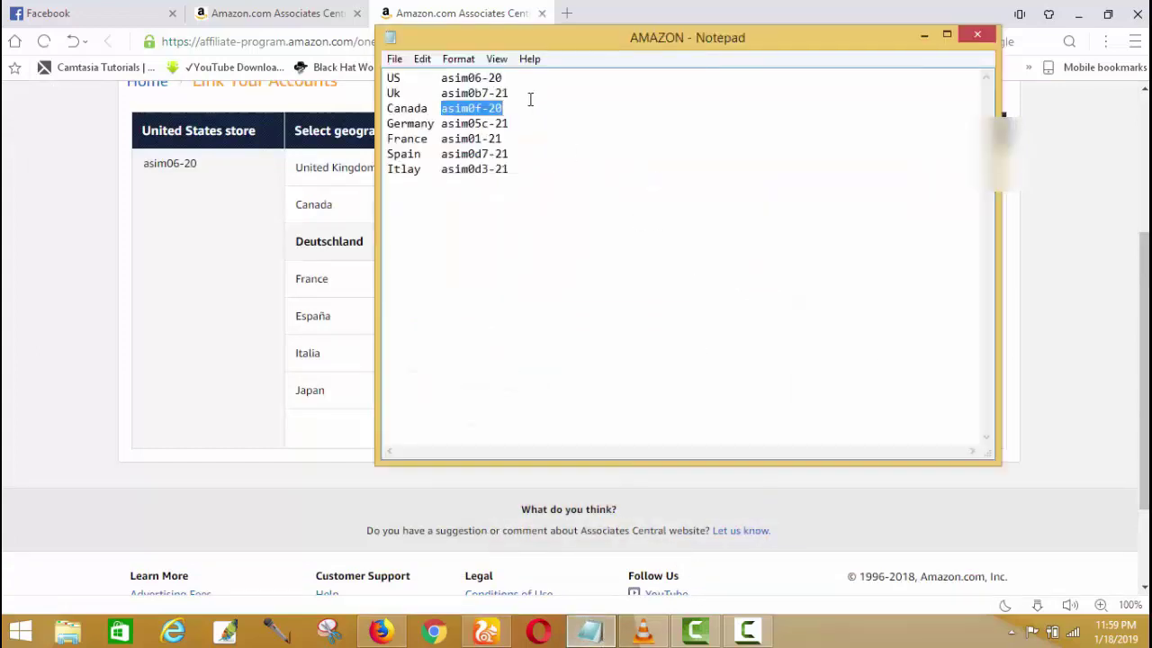
drag(512, 123, 444, 123)
right_click(441, 143)
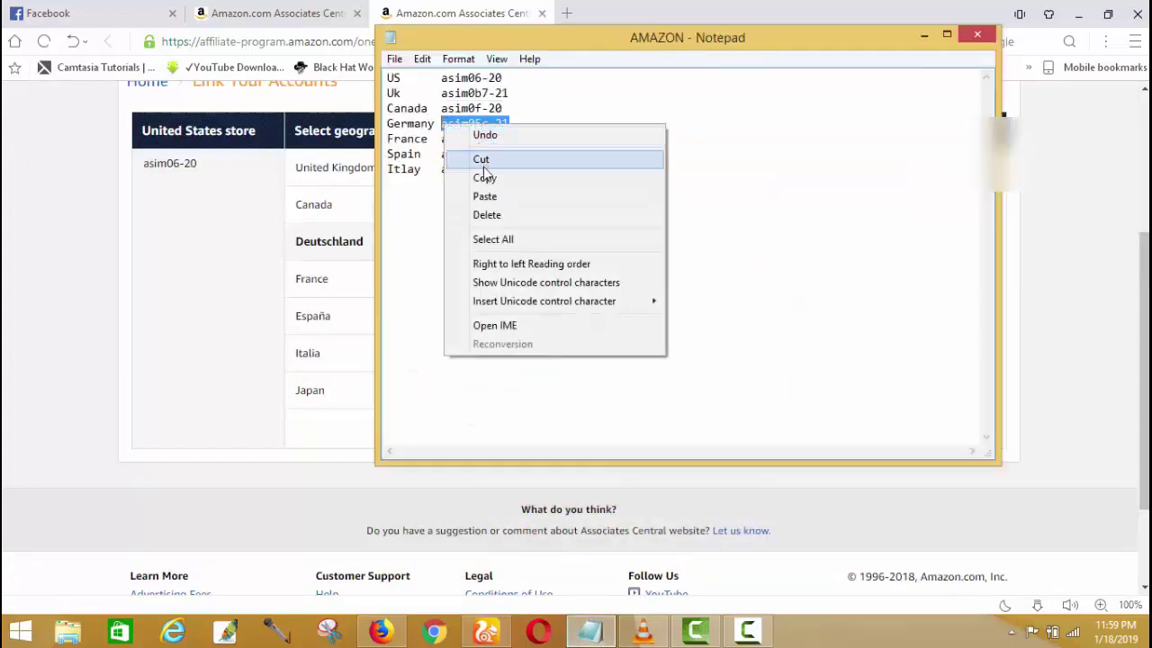
click(483, 174)
click(924, 34)
- Paste the copied ID as the Deutschland store ID and link the store
click(677, 201)
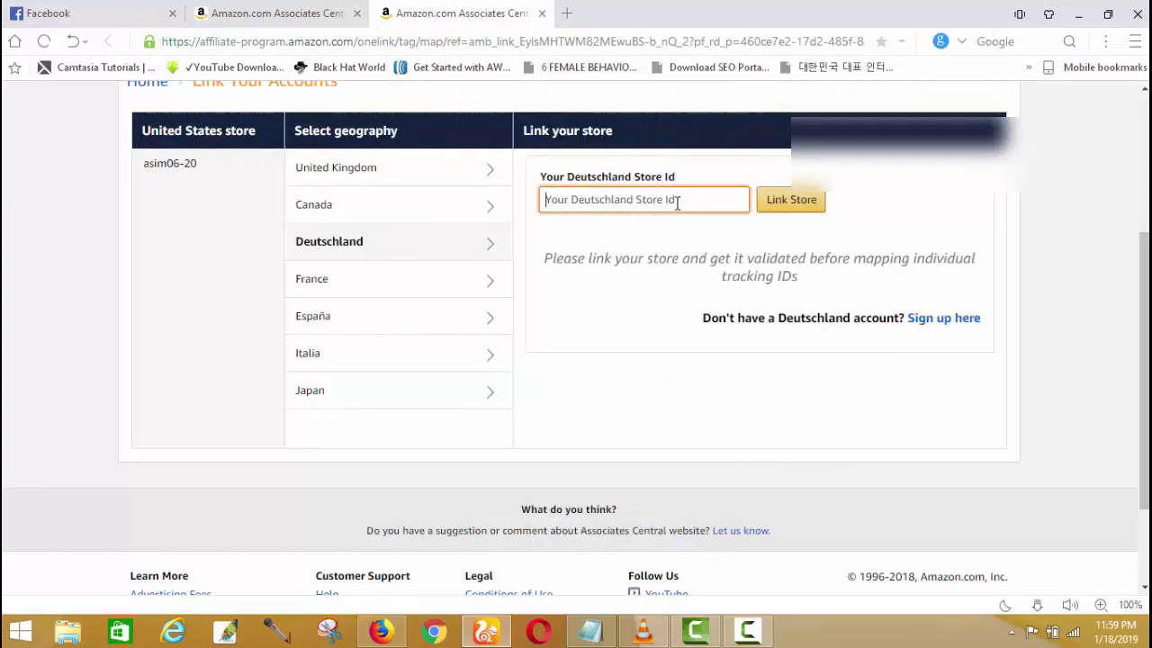
right_click(677, 203)
click(725, 298)
click(787, 201)
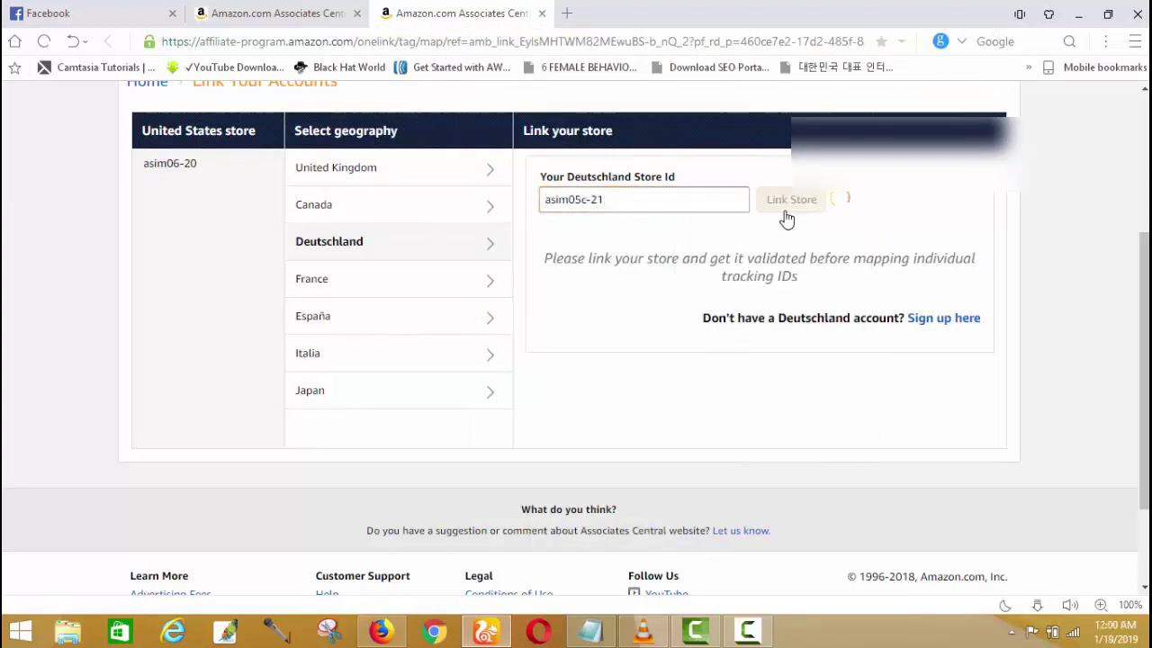
- Select France as the geography and copy the France store ID from the AMAZON Notepad file
click(338, 283)
click(591, 625)
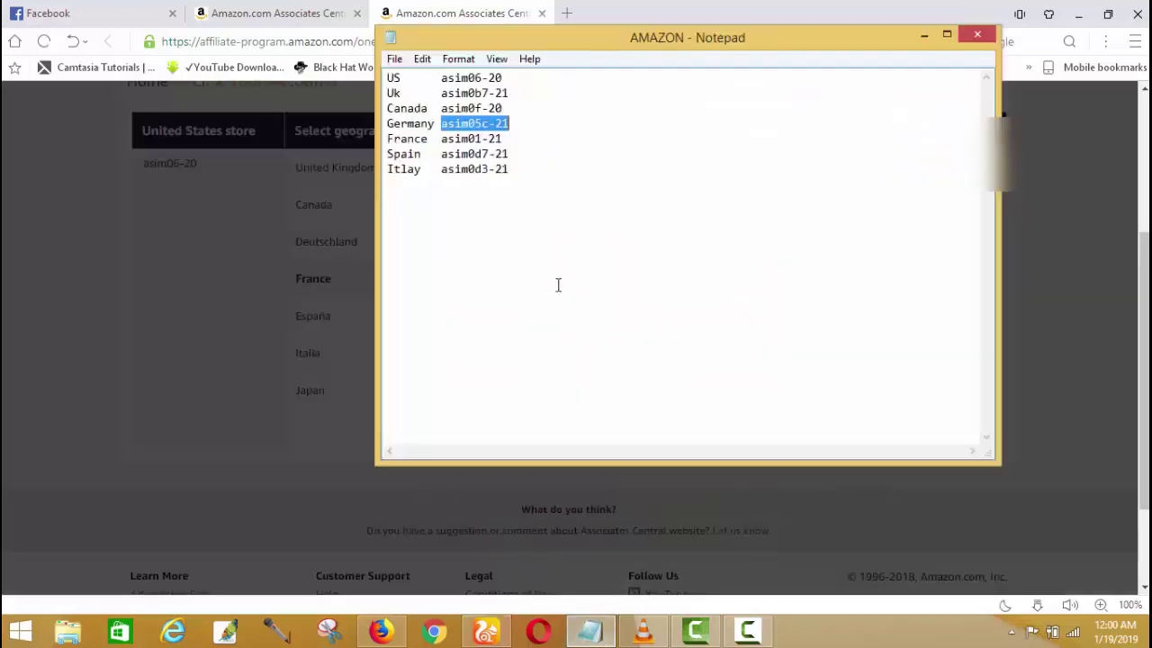
click(504, 139)
drag(505, 139, 450, 139)
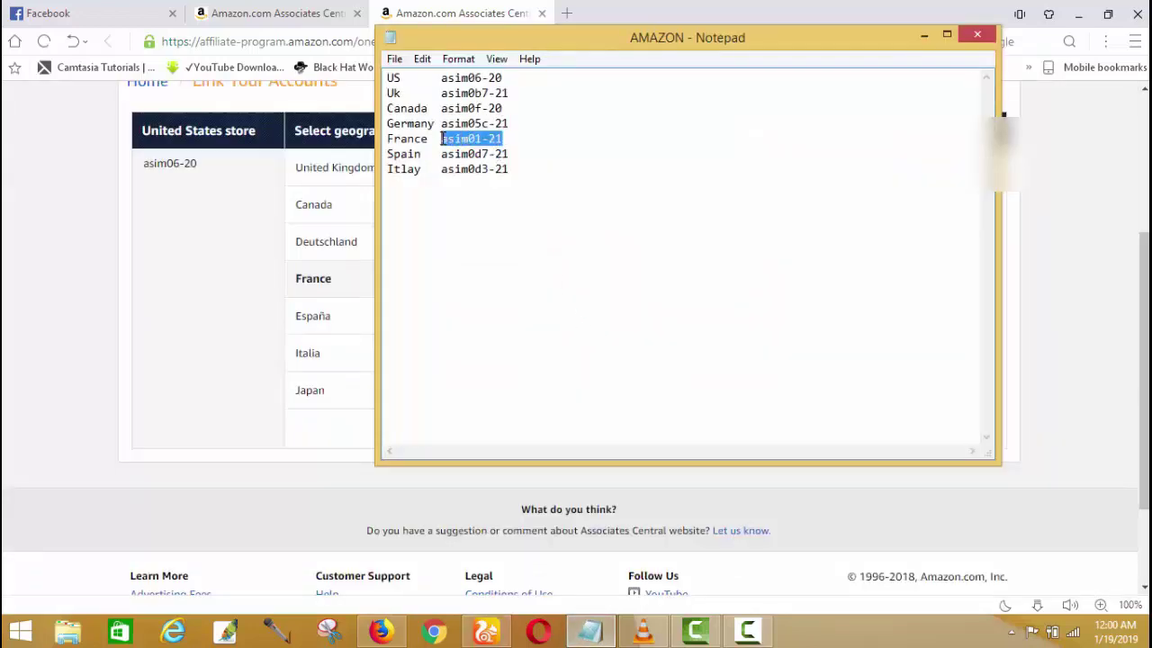
right_click(442, 139)
click(495, 193)
click(924, 34)
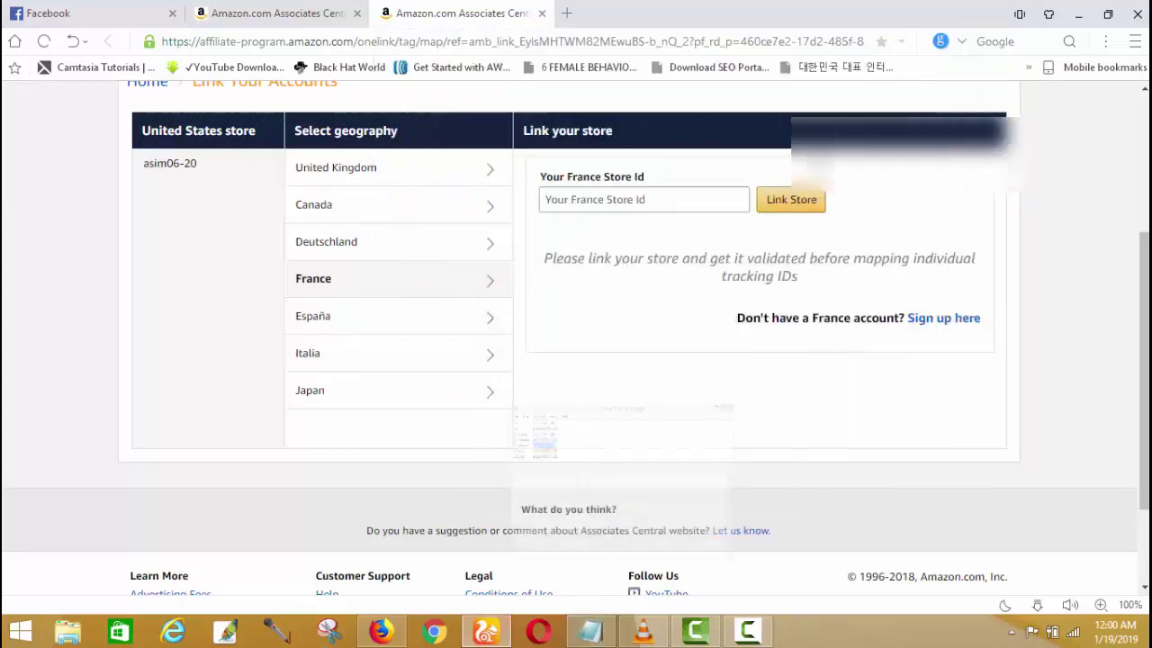
- Paste the copied ID as the France store ID and link the store
right_click(680, 194)
click(737, 293)
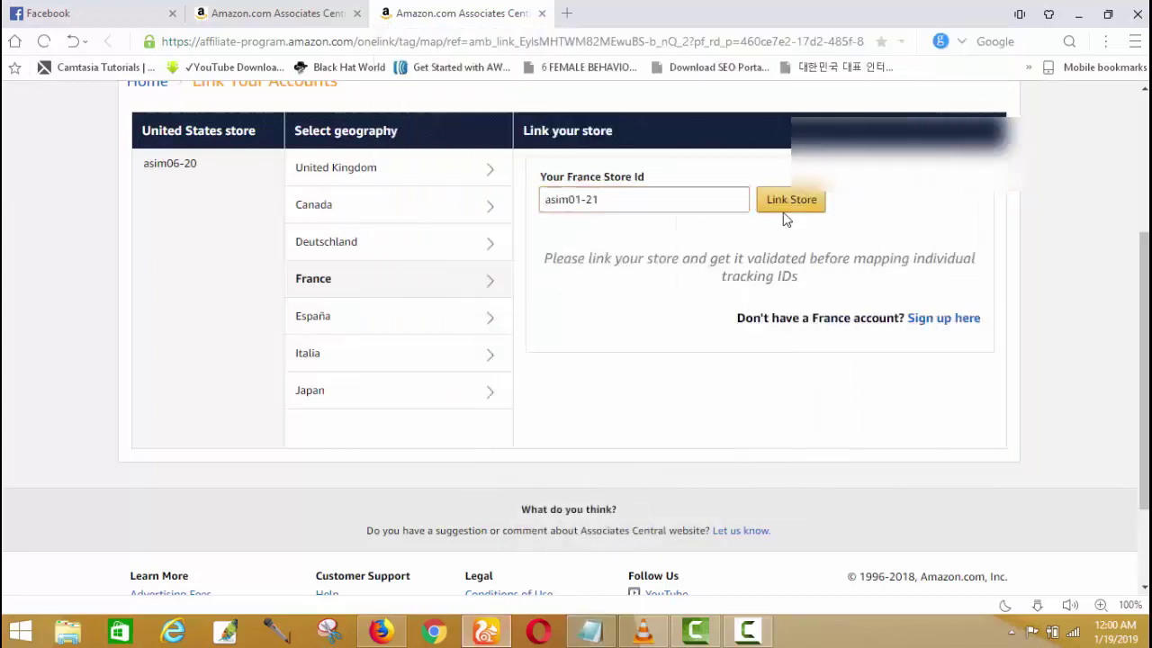
click(783, 210)
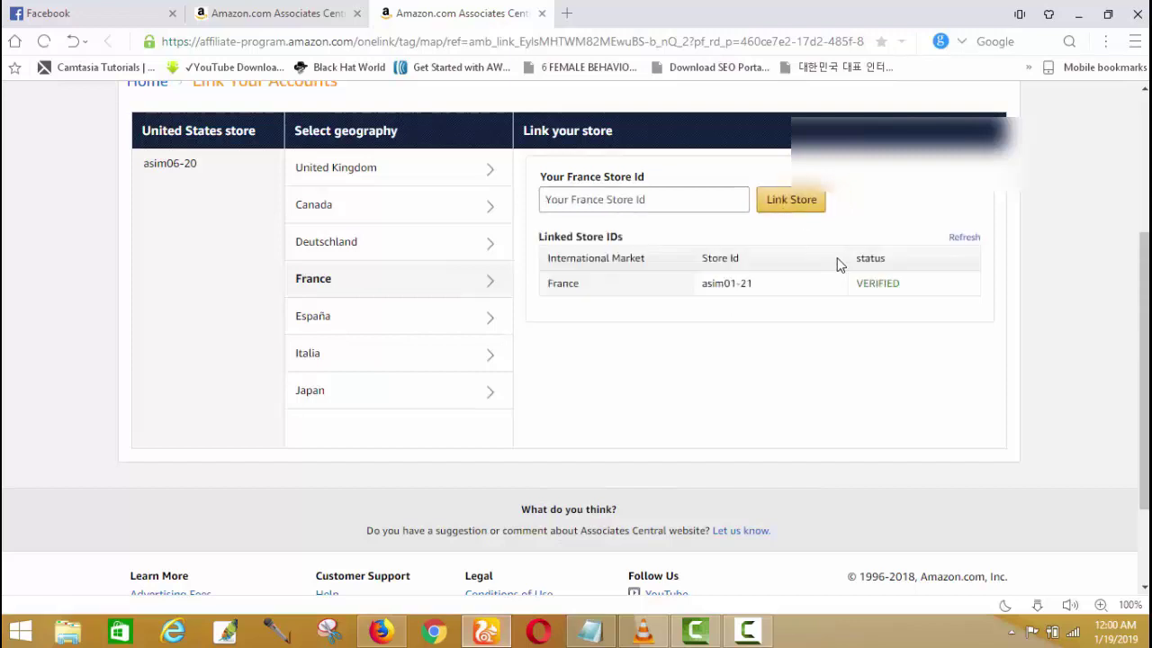
- Select España as the geography and copy the Spain store ID from the AMAZON Notepad file
click(447, 323)
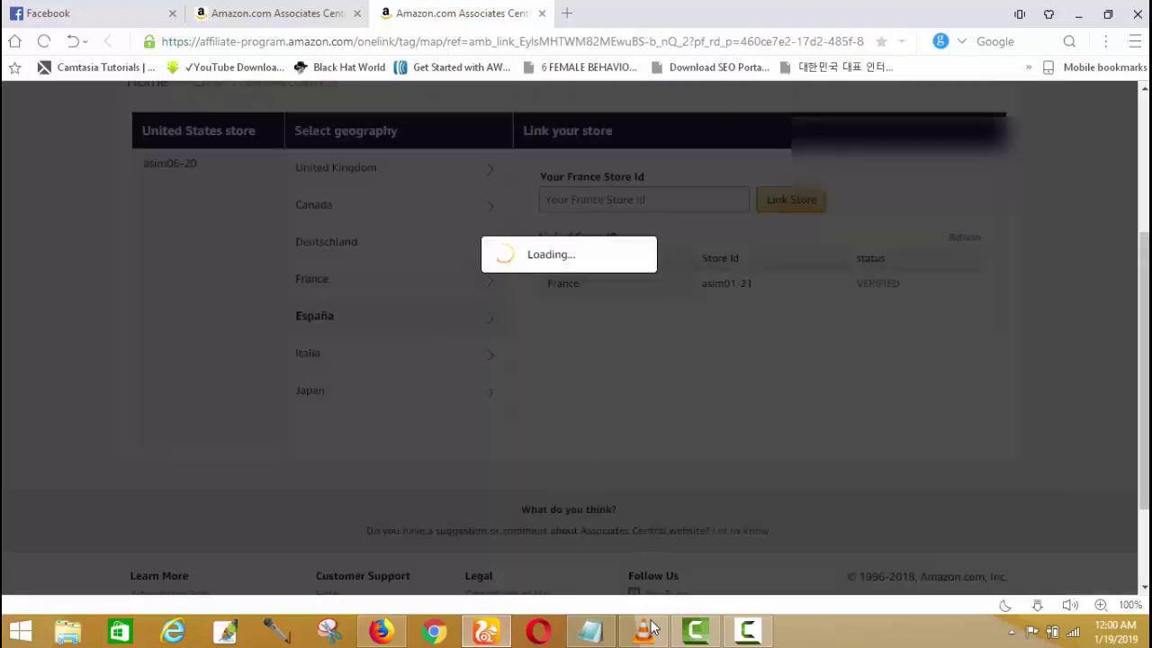
click(589, 630)
drag(518, 155, 443, 155)
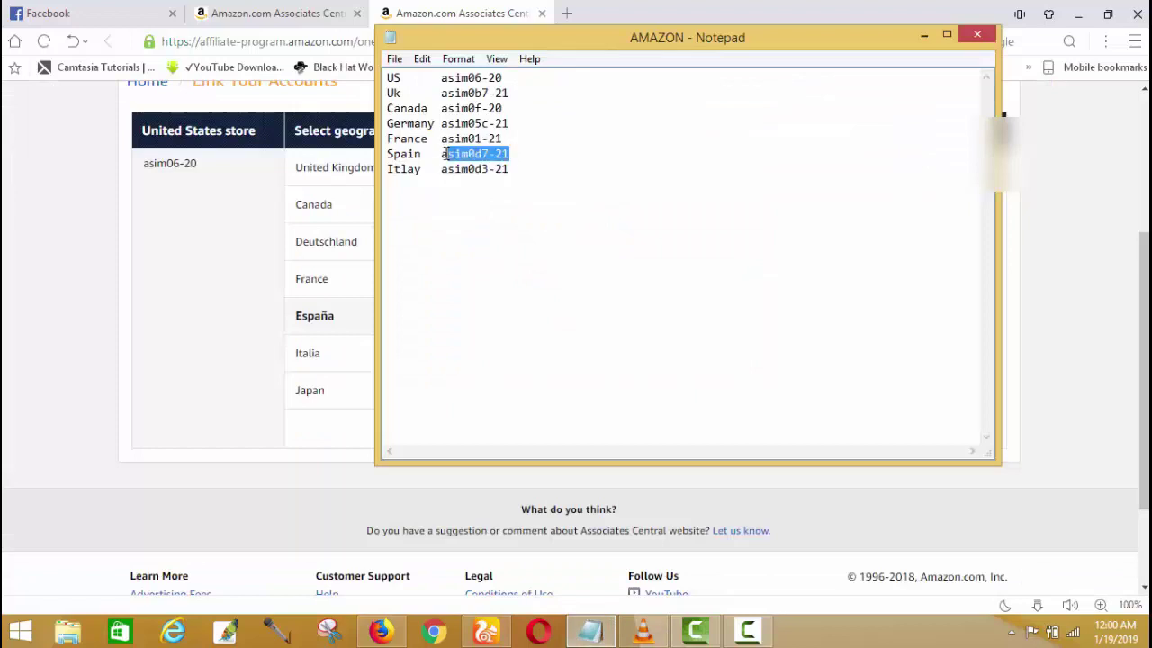
right_click(444, 155)
click(477, 205)
click(924, 34)
- Paste the copied ID as the España store ID and link the store
right_click(642, 200)
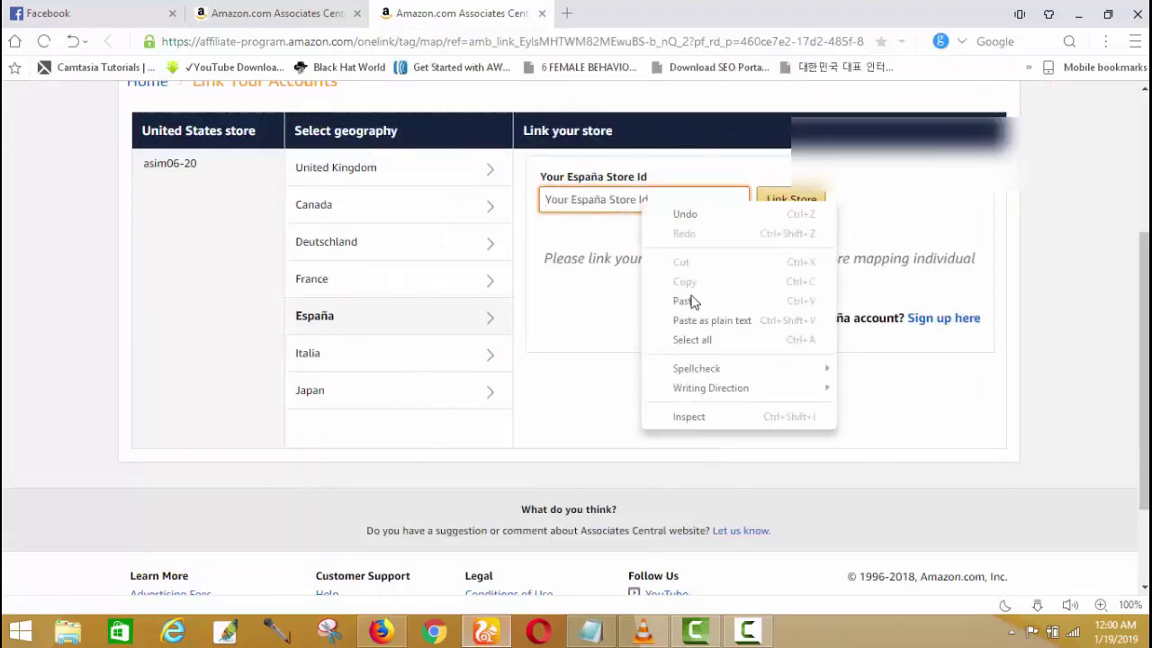
click(689, 300)
click(780, 214)
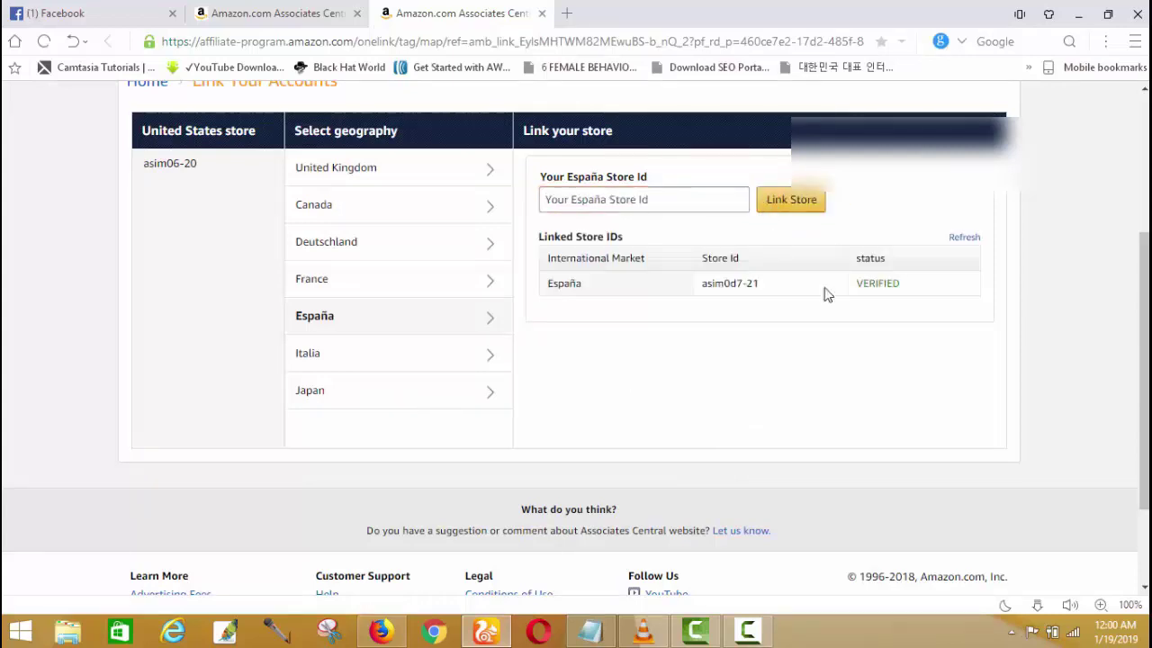
- Copy the Italy store ID from the AMAZON Notepad file and put the file away
key(alt+Tab)
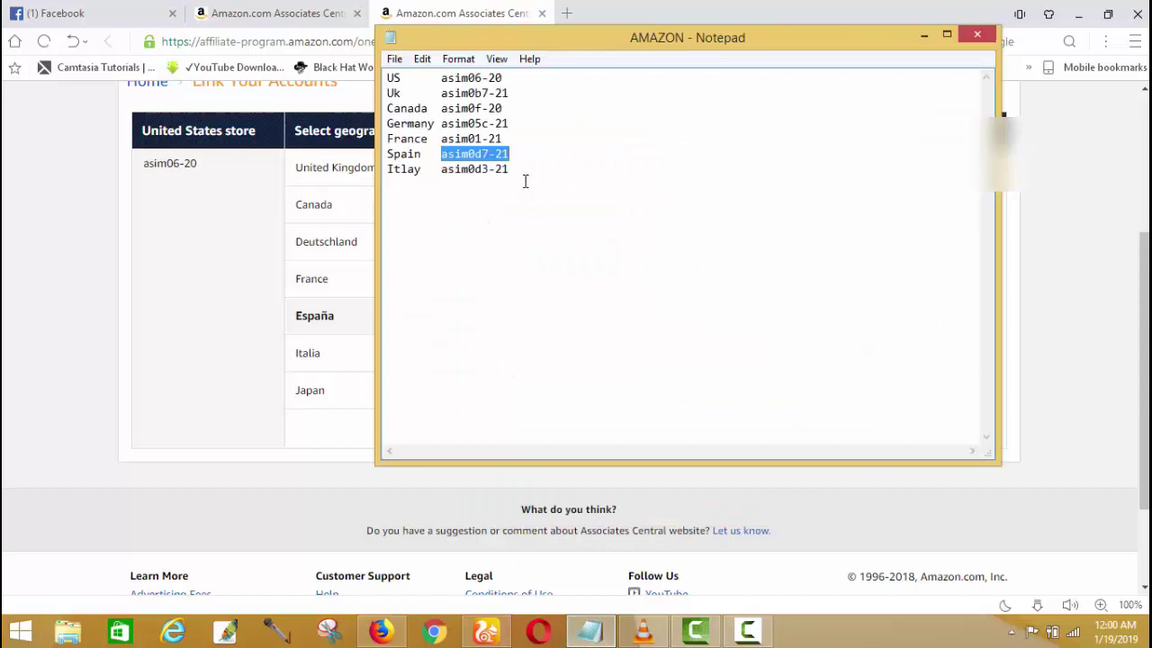
drag(521, 172, 441, 166)
right_click(450, 167)
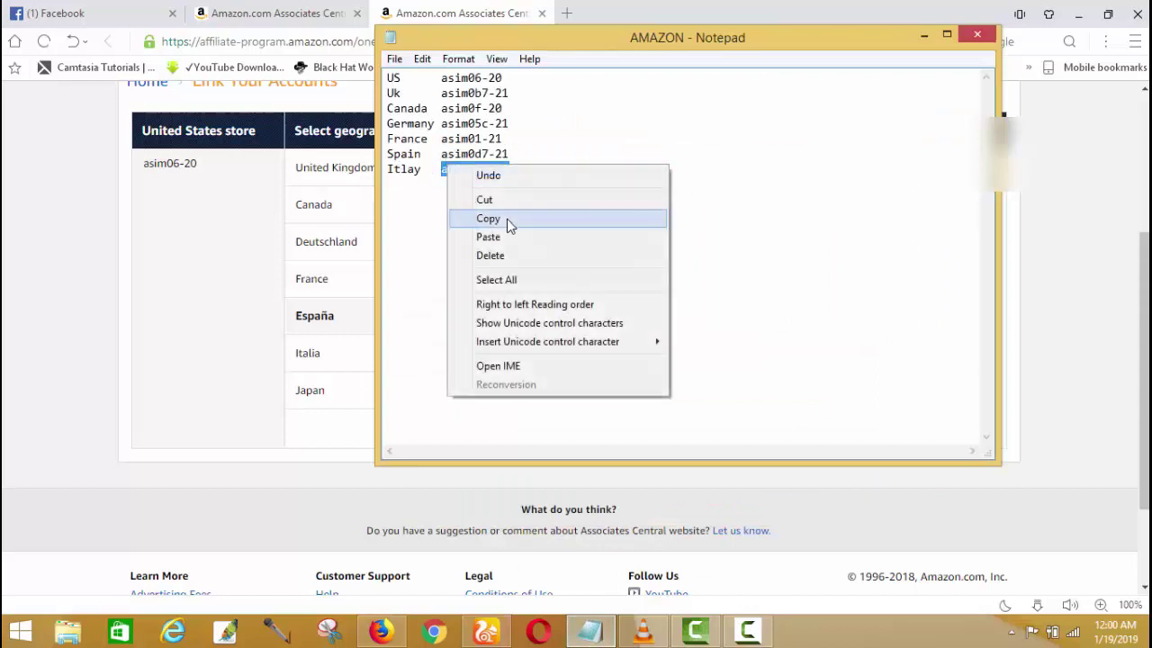
click(507, 221)
click(923, 35)
- Select Italia as the geography and link its store using the copied store ID
click(308, 353)
right_click(663, 202)
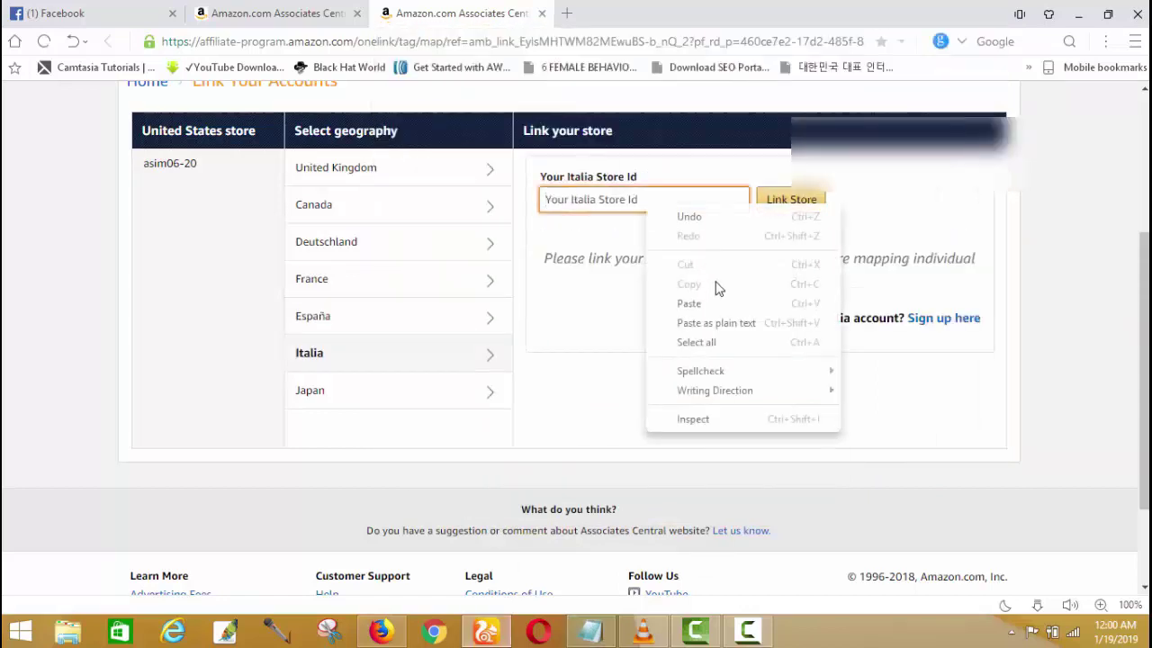
click(716, 301)
click(781, 212)
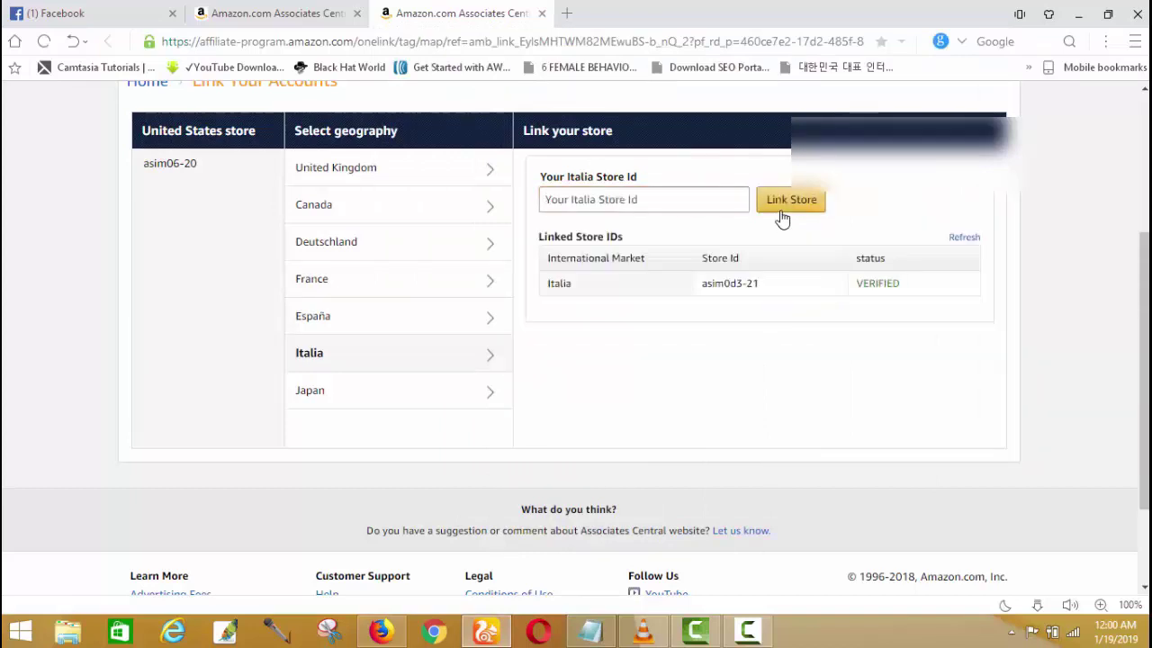
- Check España's linked store IDs and close the account-linking page to return to the OneLink overview
click(331, 324)
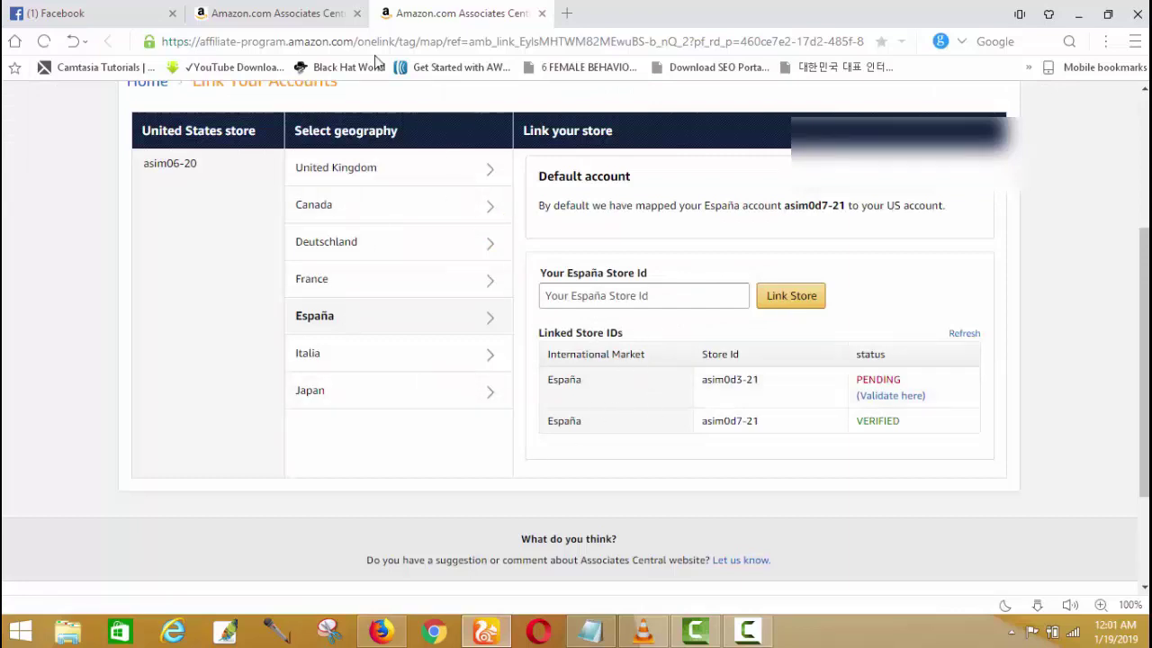
click(311, 11)
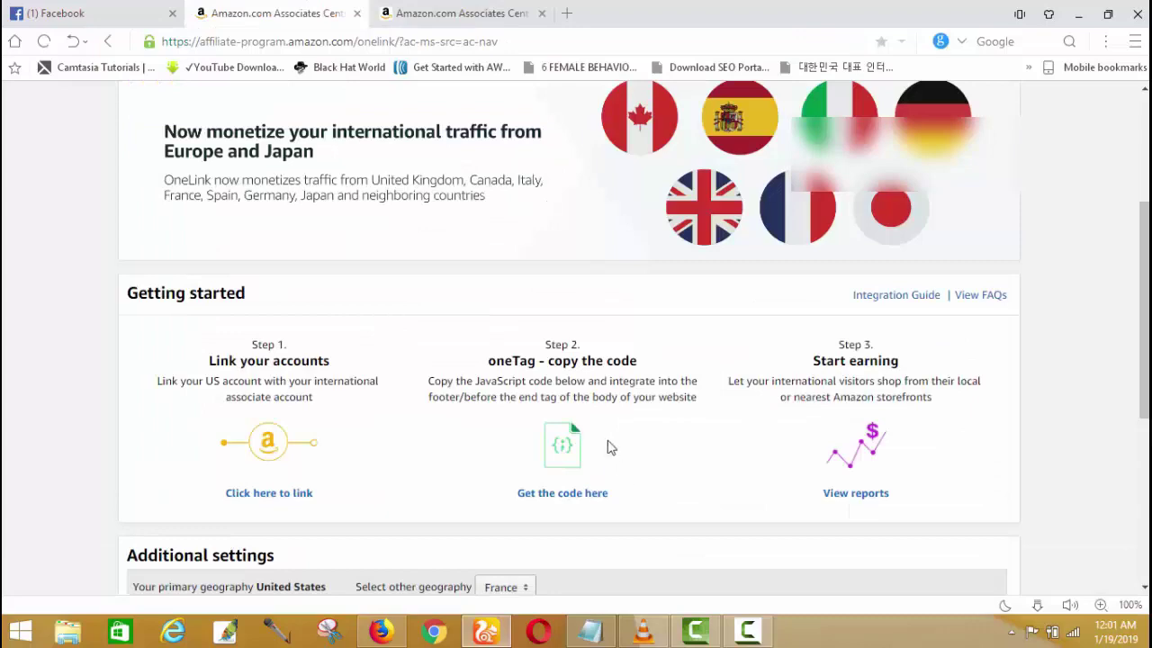
click(479, 9)
click(541, 14)
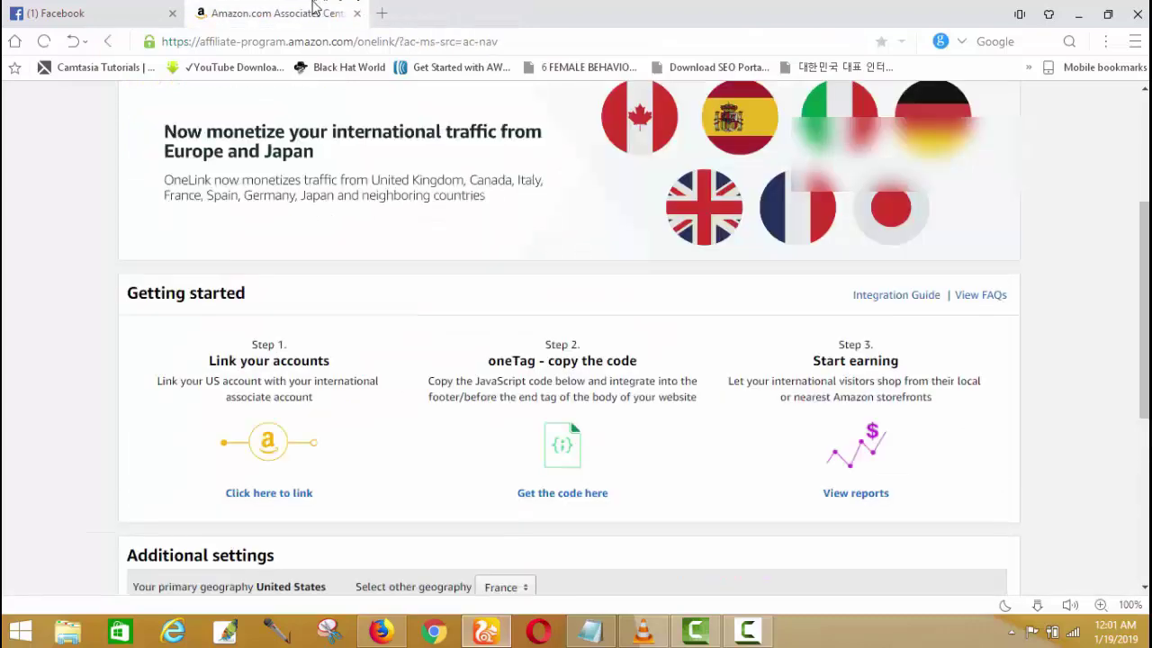
- Reopen the account-linking page, check the United Kingdom and Italia geographies, and close the page
click(304, 498)
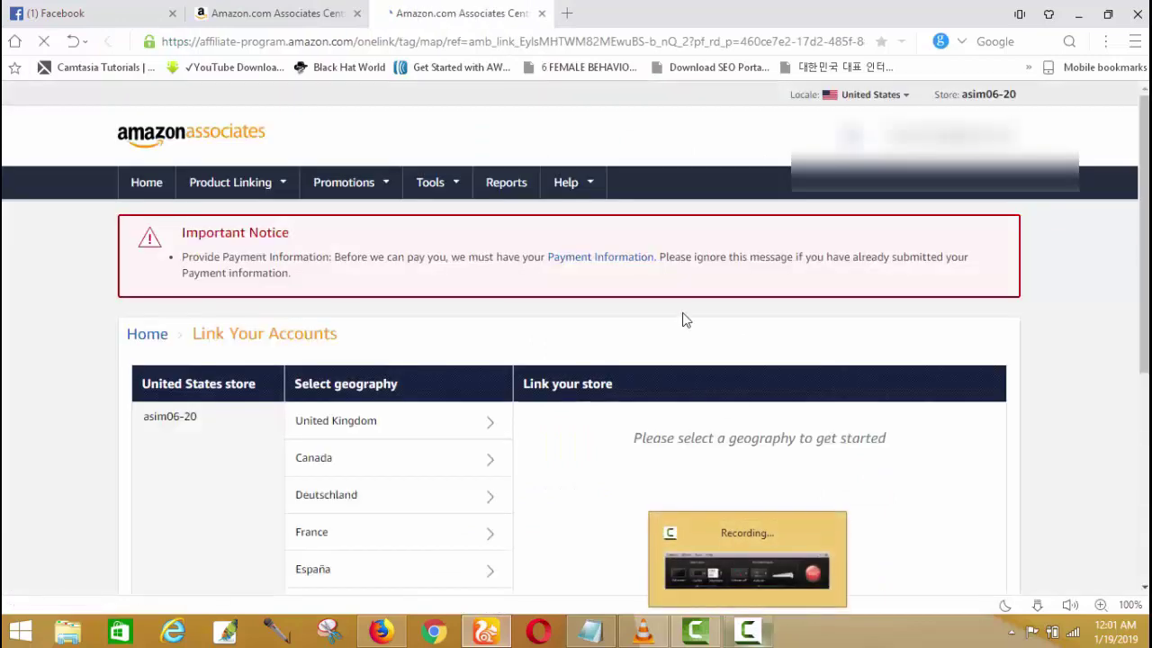
scroll(859, 319, down, 2)
click(466, 261)
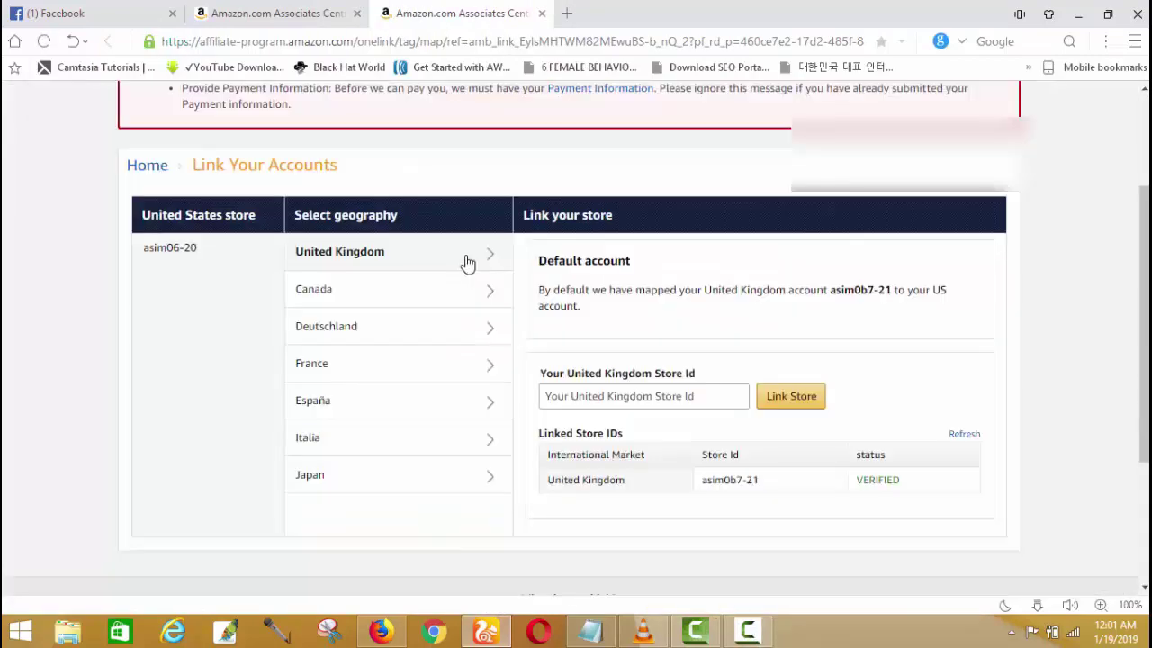
scroll(465, 261, down, 2)
click(403, 270)
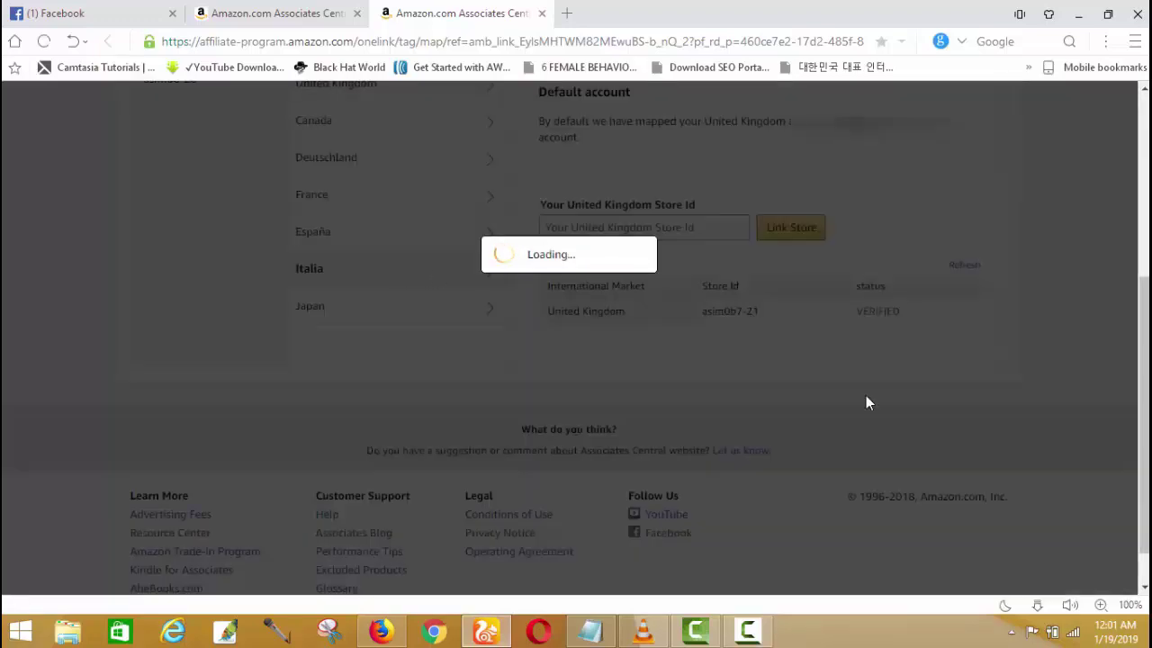
key(ctrl+w)
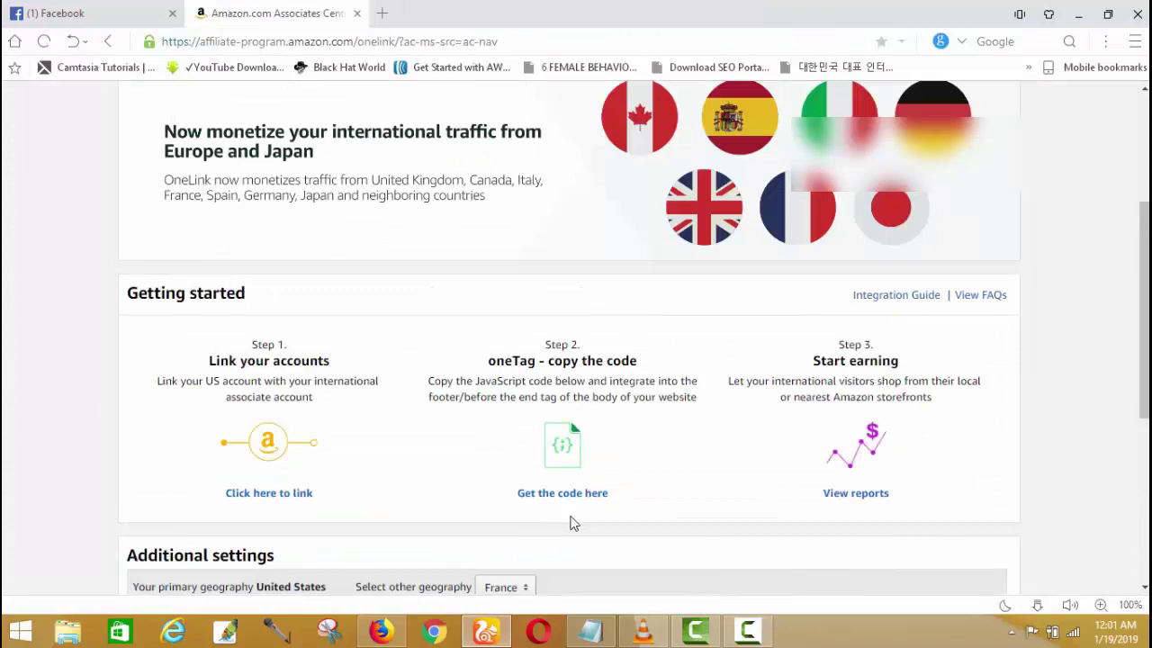
- Open the oneTag code page from Step 2 of Getting started and select the entire oneTag code
scroll(571, 521, down, 1)
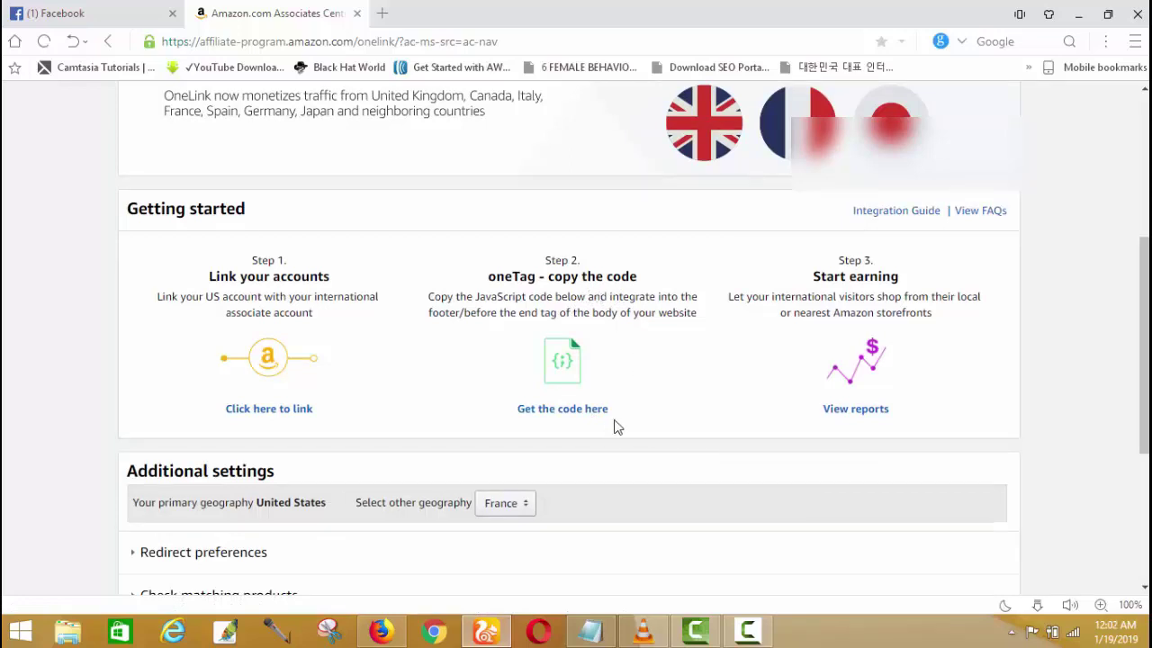
click(573, 416)
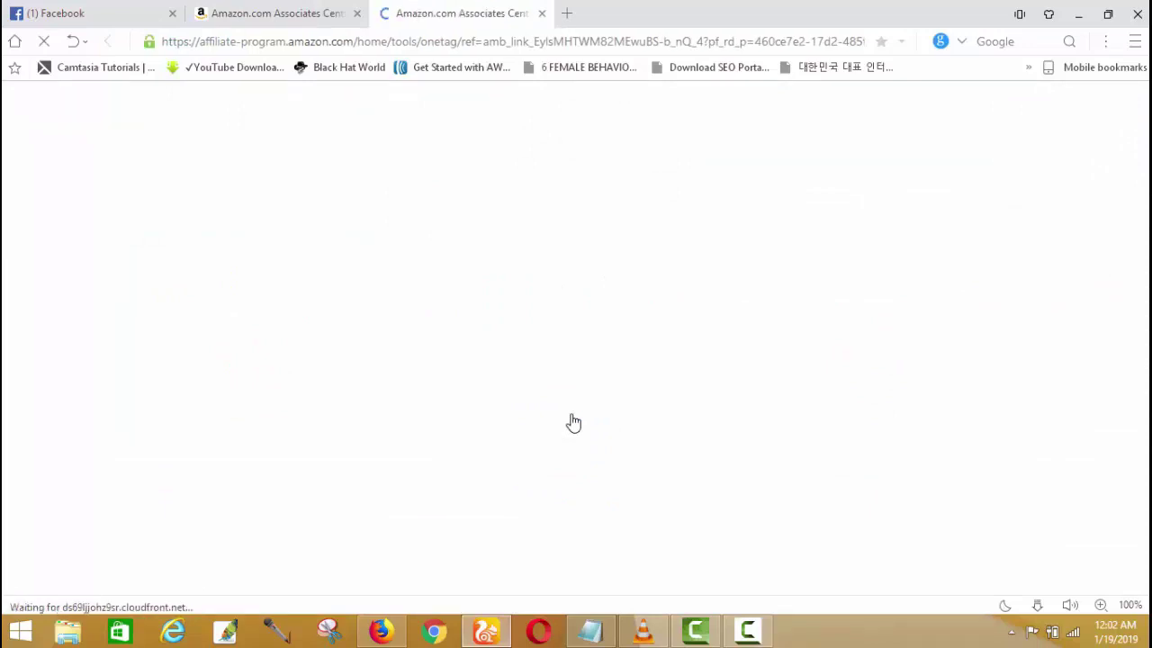
scroll(573, 419, down, 2)
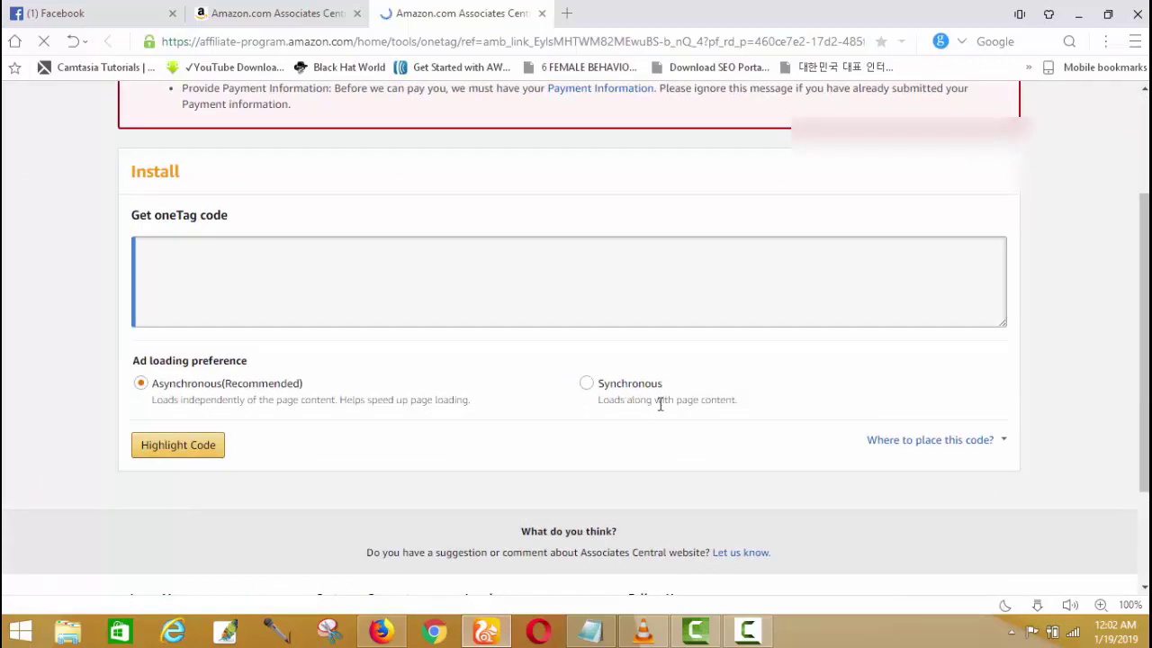
click(670, 303)
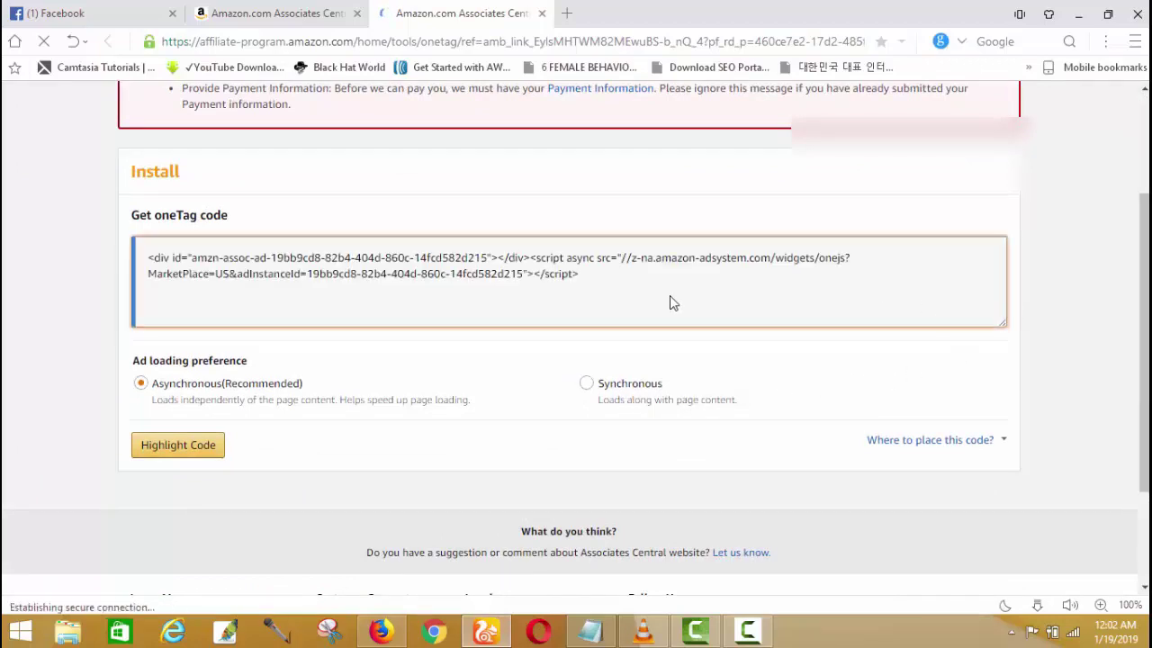
key(ctrl+a)
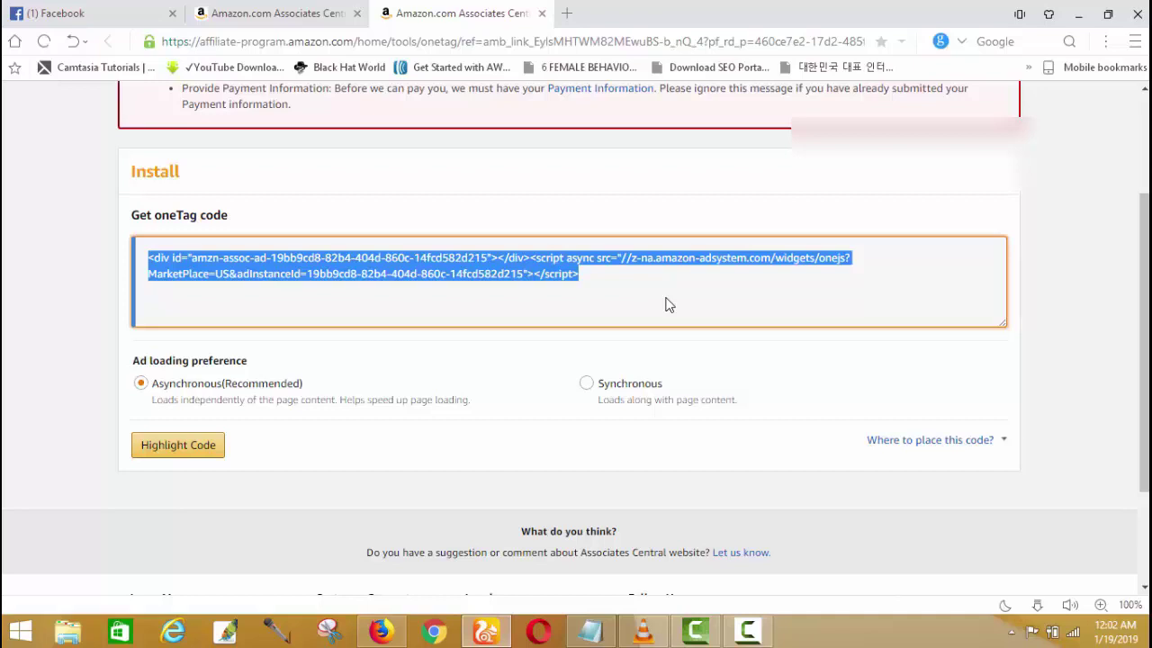
- Review the oneTag install page and compare it with the Getting started steps on the OneLink overview
click(1046, 327)
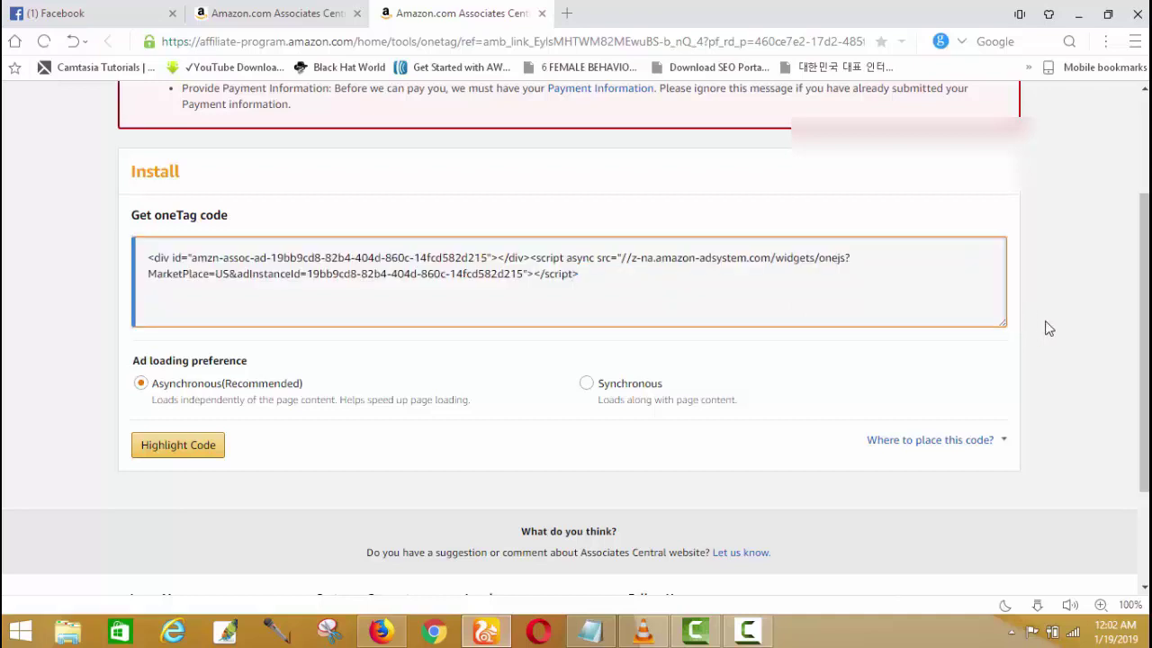
scroll(1046, 327, up, 2)
scroll(1046, 328, down, 1)
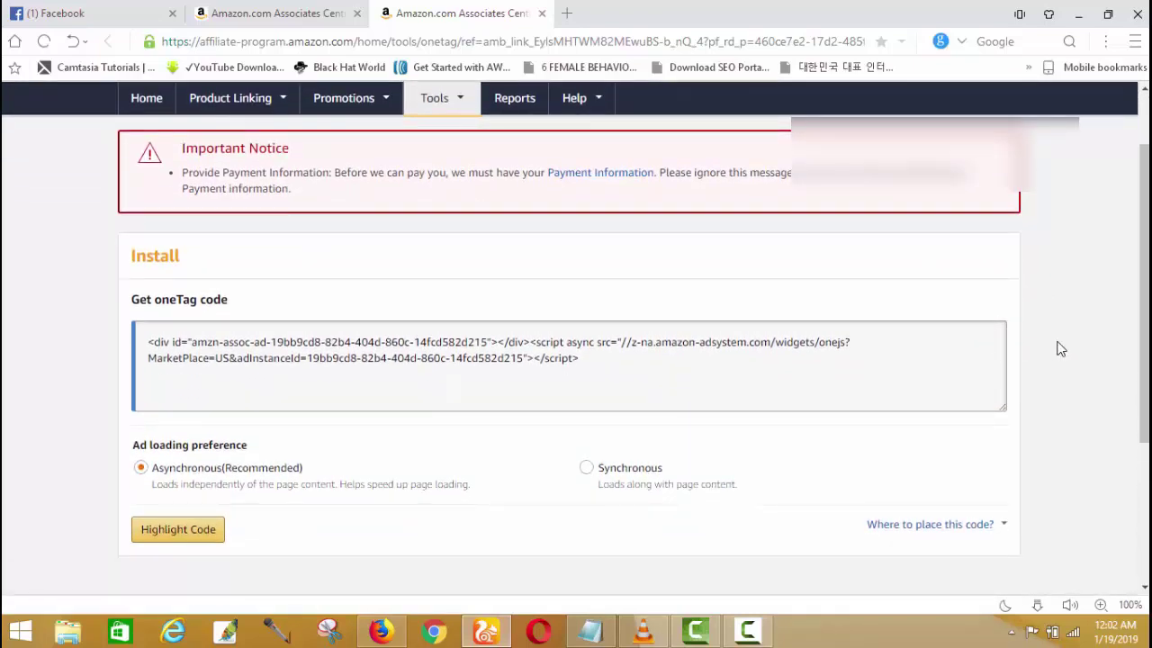
scroll(1053, 348, up, 1)
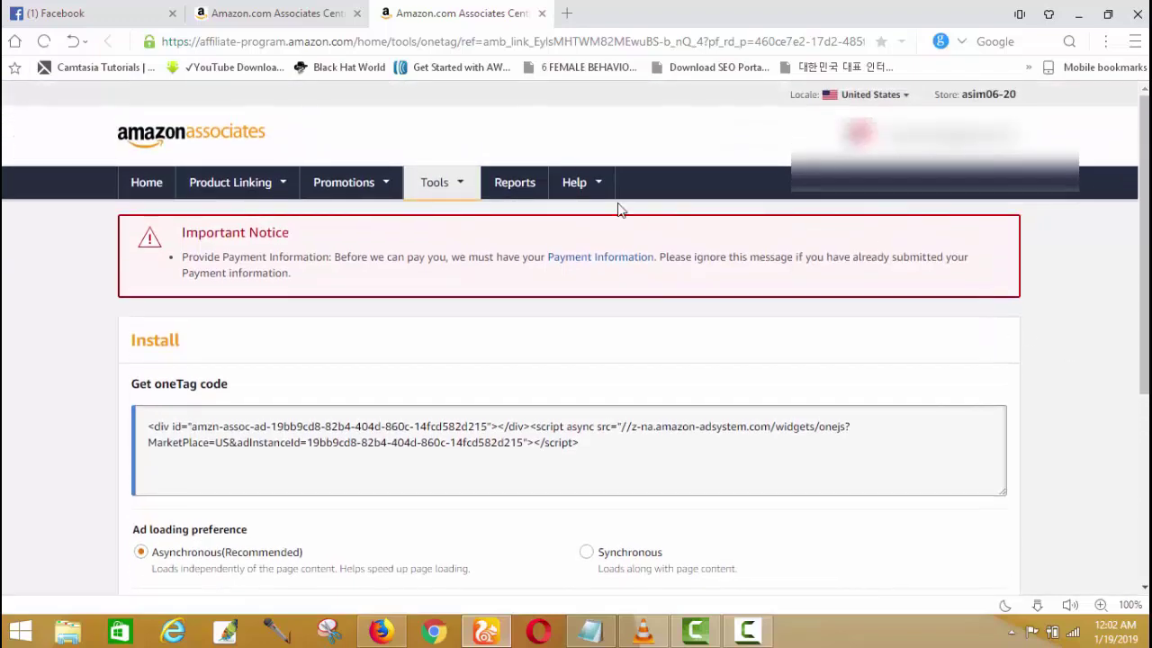
click(315, 12)
scroll(775, 410, down, 1)
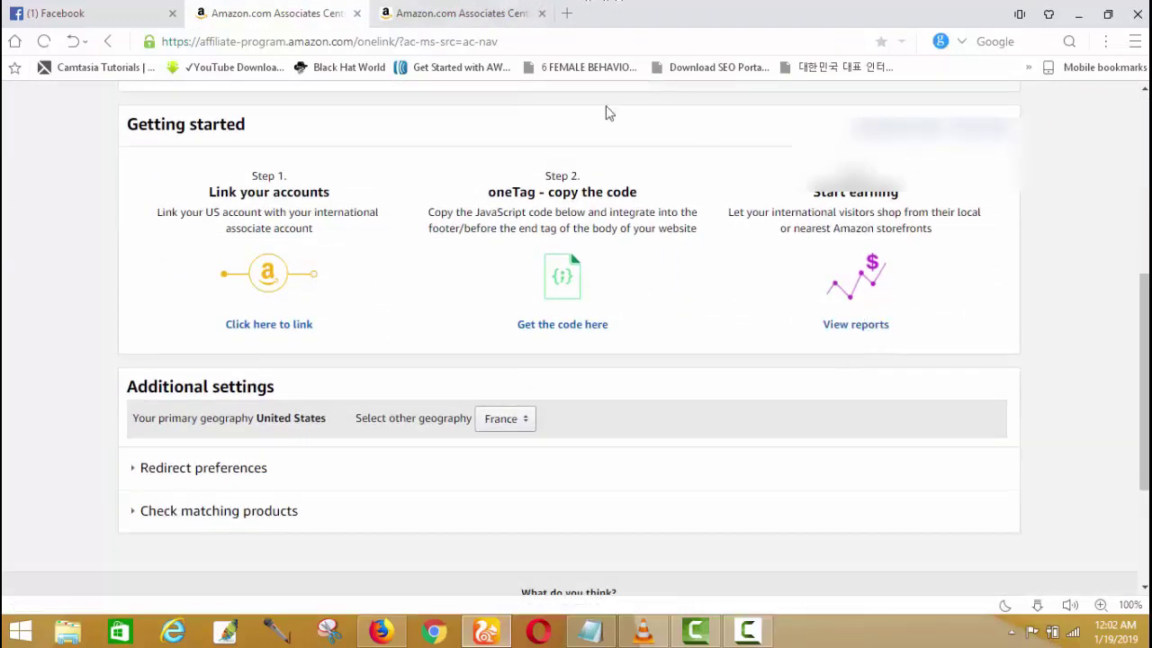
click(501, 13)
scroll(586, 300, down, 2)
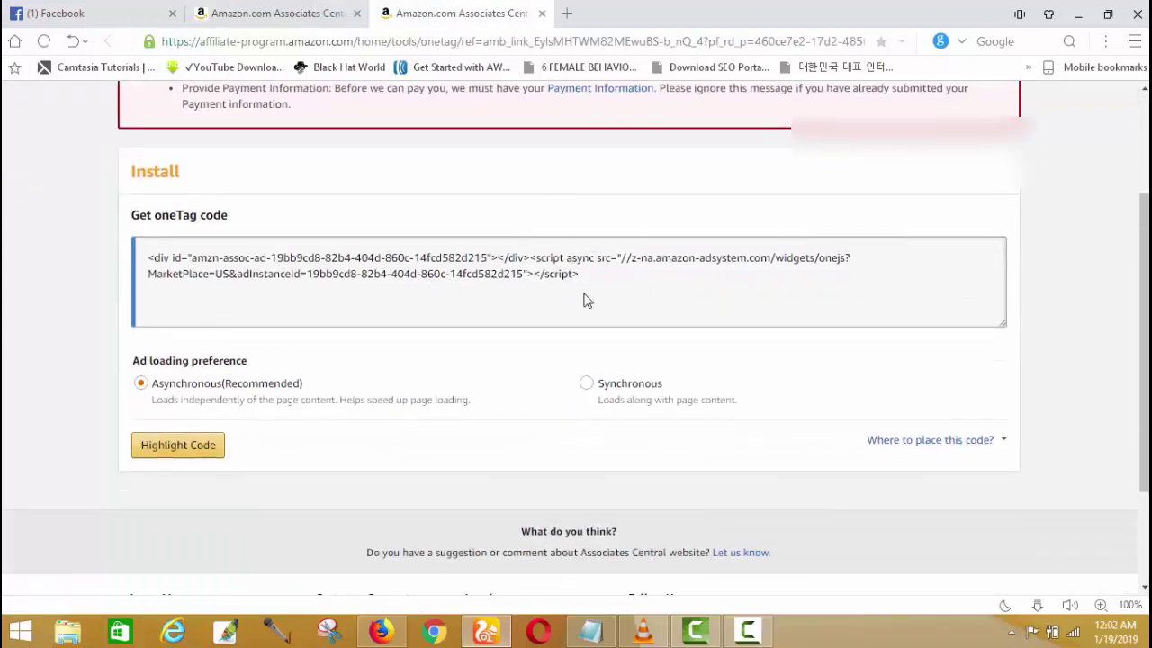
- Copy the entire oneTag code and paste it below the list of store IDs in the AMAZON Notepad file
click(594, 298)
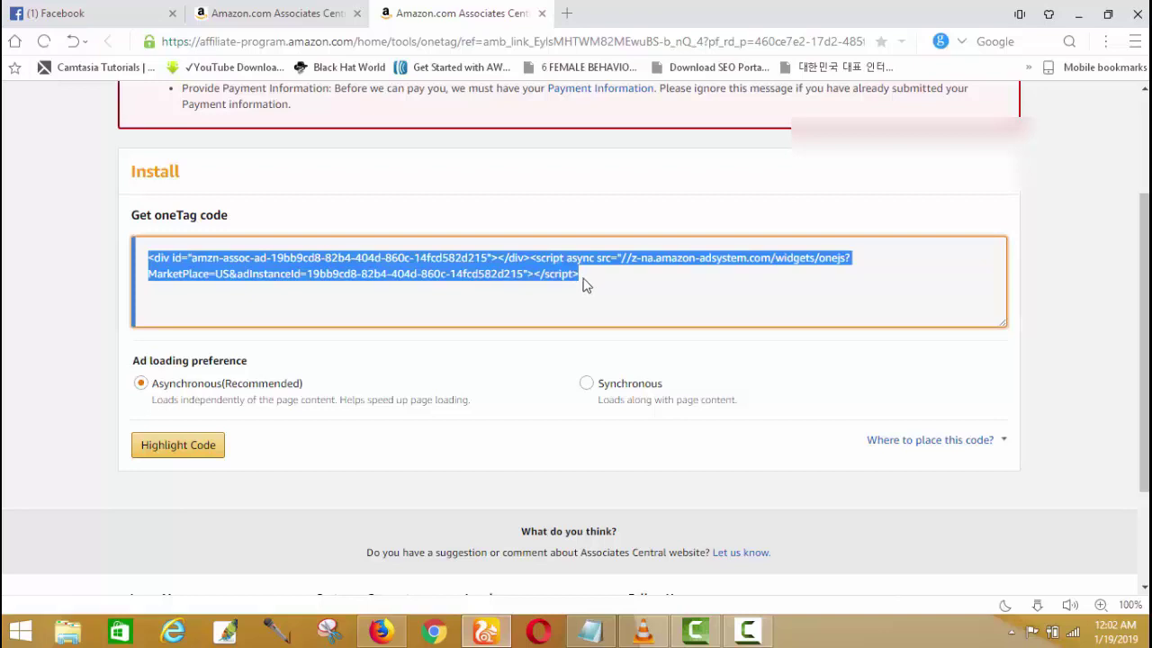
right_click(544, 270)
click(572, 290)
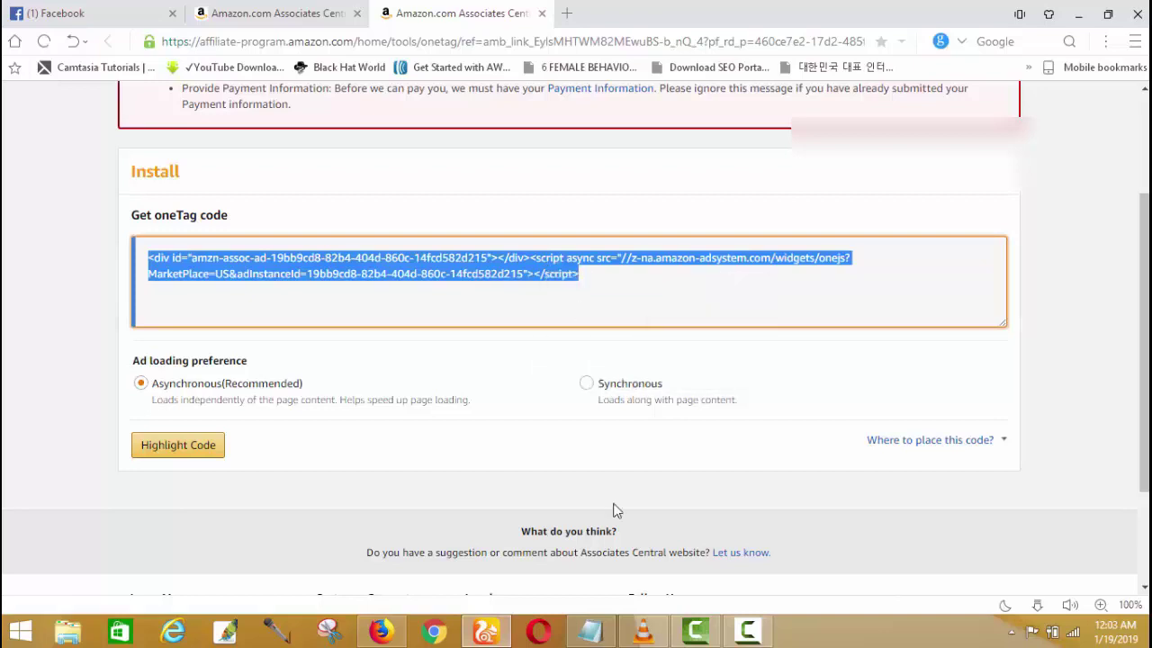
click(589, 629)
click(530, 183)
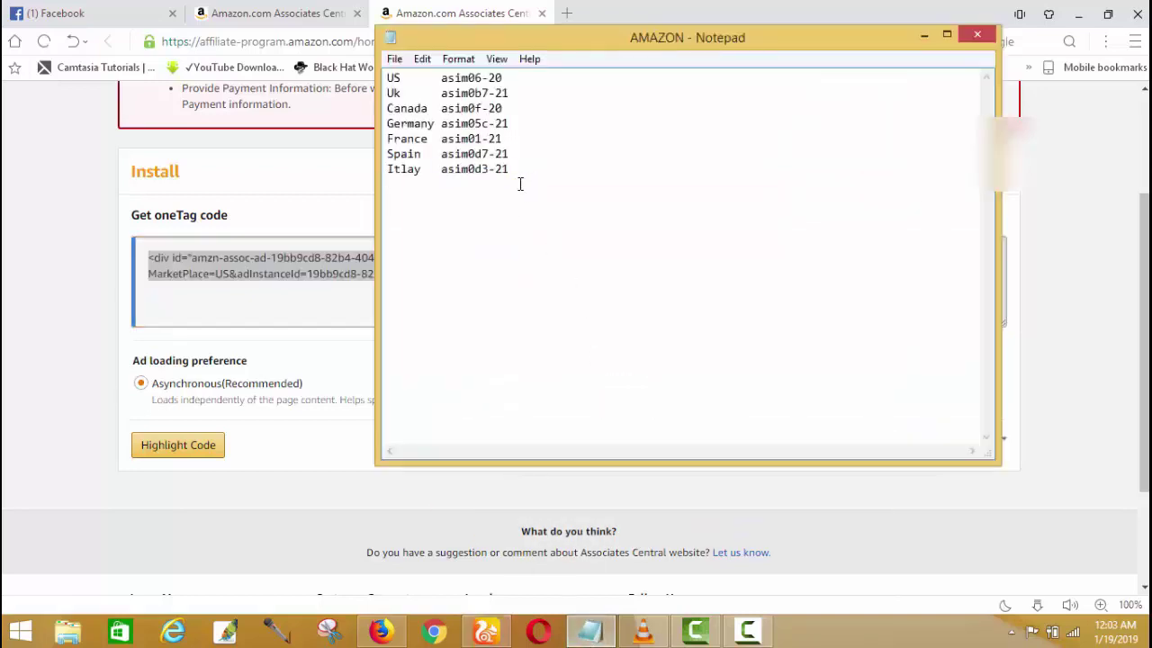
right_click(407, 222)
click(442, 302)
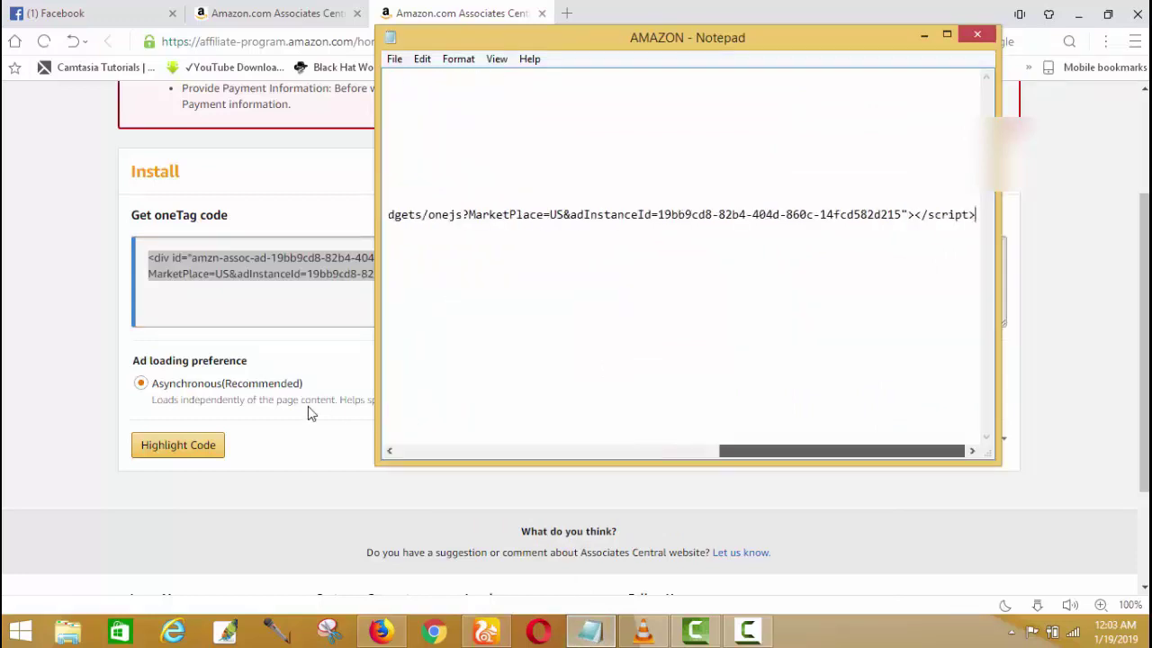
- Save the AMAZON text file and close Notepad
click(394, 59)
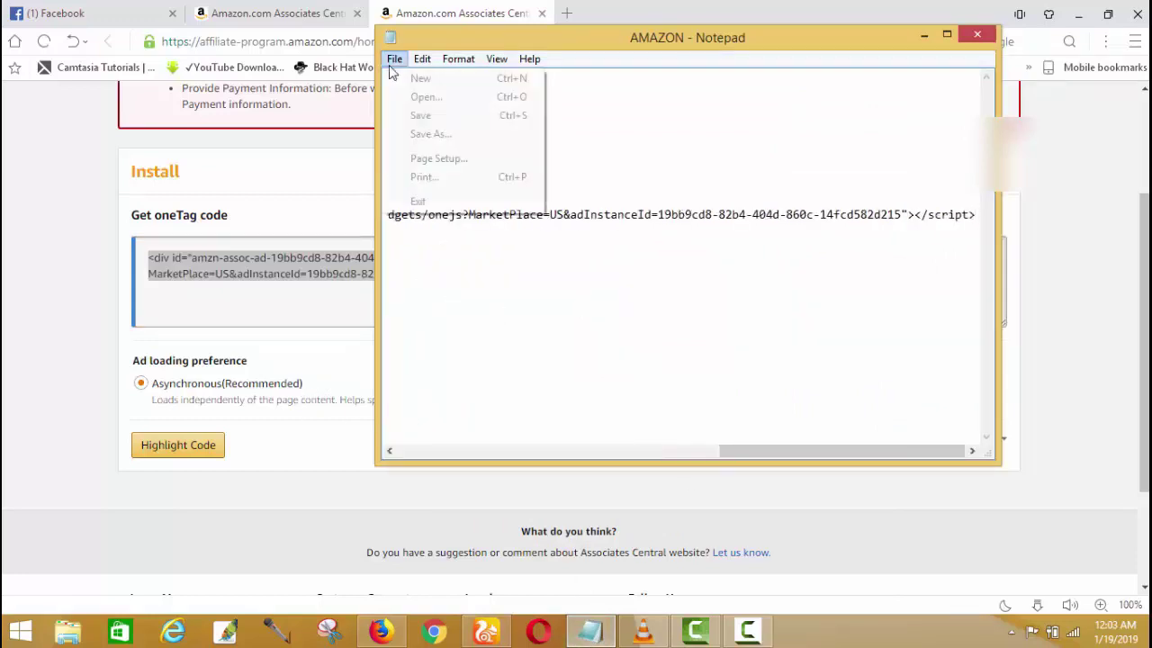
click(420, 115)
click(977, 34)
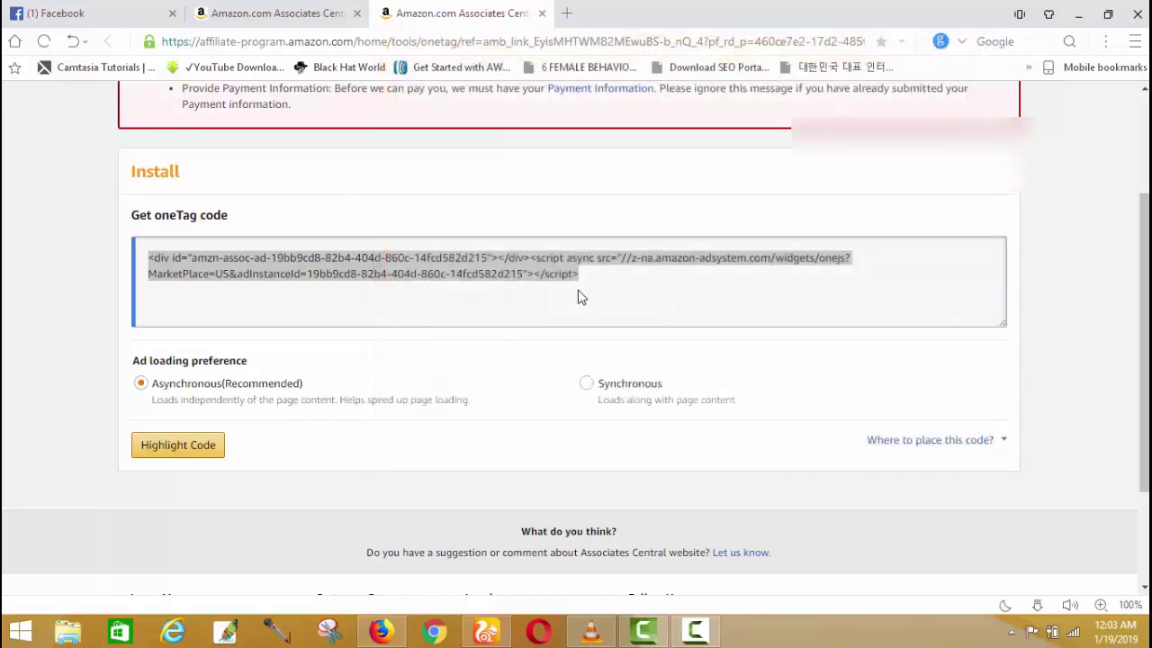
click(629, 309)
click(620, 278)
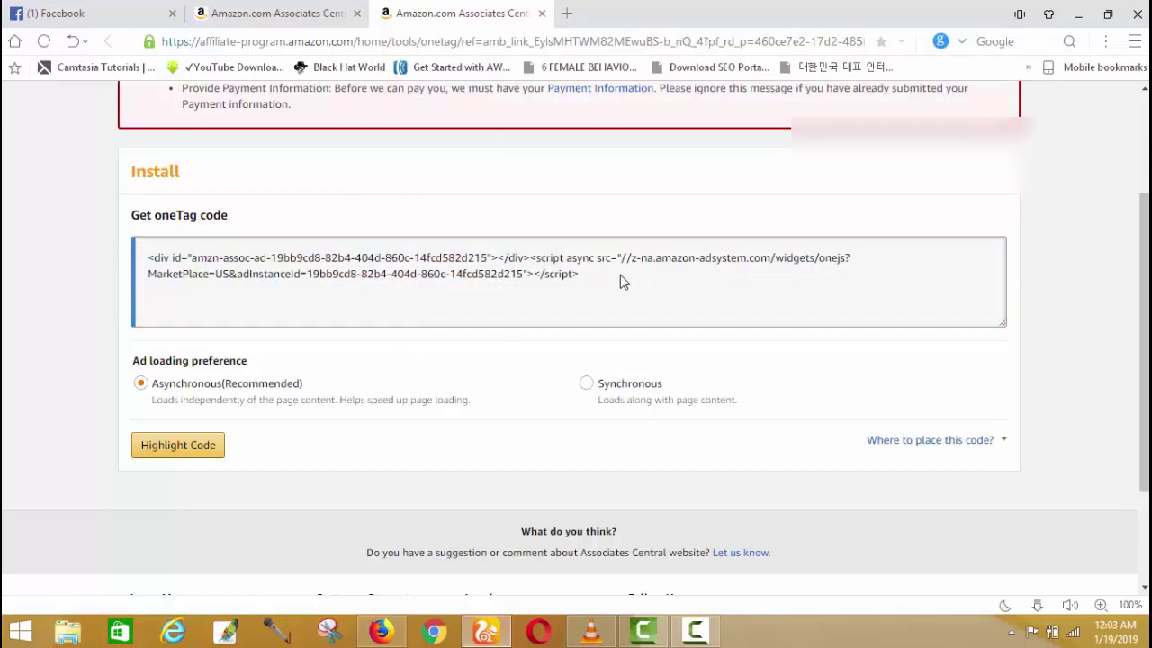
scroll(620, 274, up, 1)
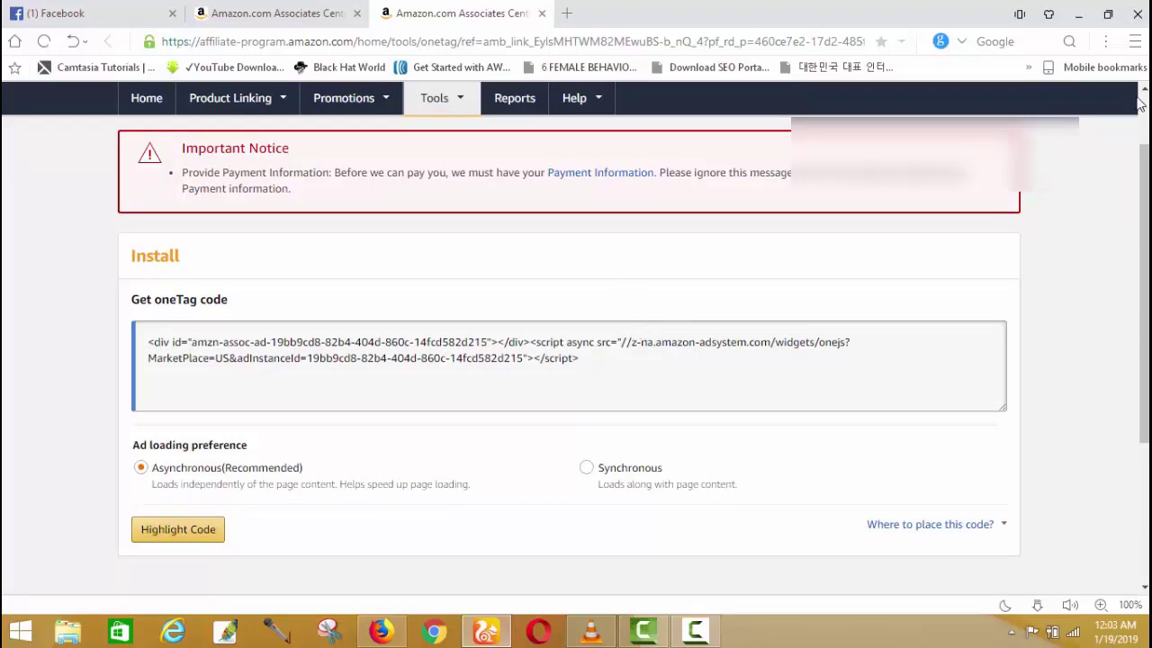
- Minimize the browser and open the maxresdefault image from the desktop
click(1082, 11)
double_click(477, 119)
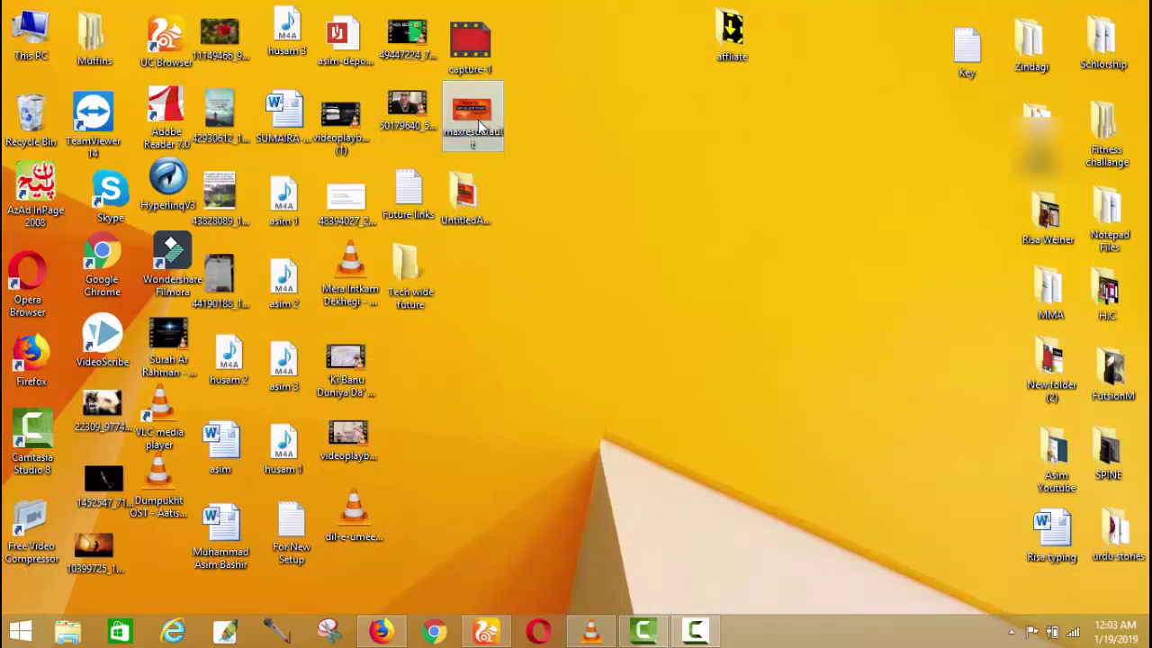